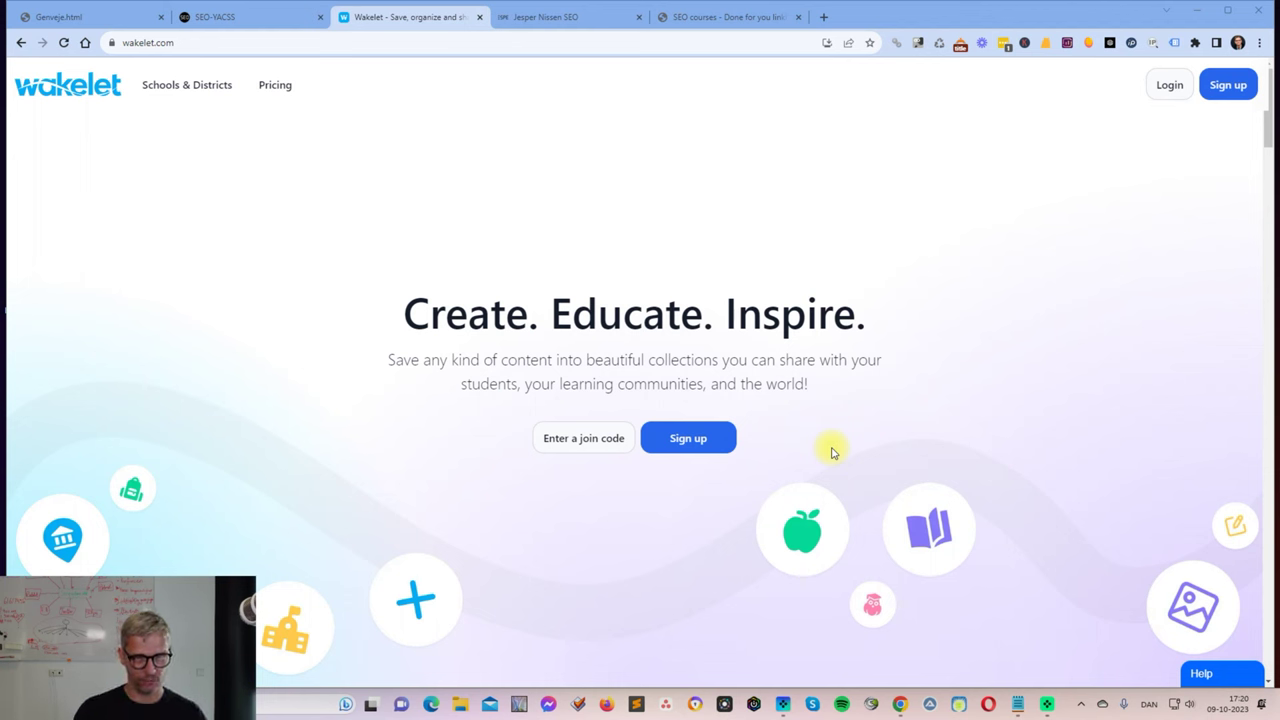
# Look over the SEO courses site tab, then return to Wakelet and the checklist.
pyautogui.click(736, 17)
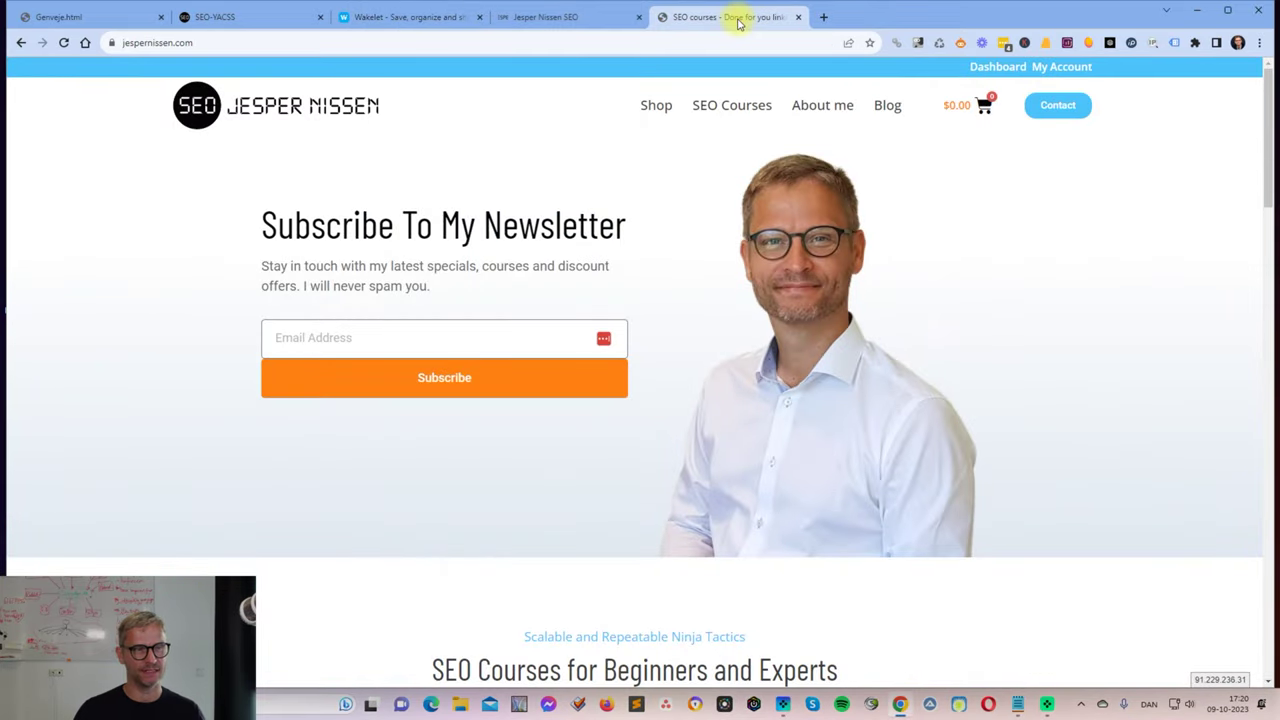
pyautogui.click(370, 342)
pyautogui.click(1073, 337)
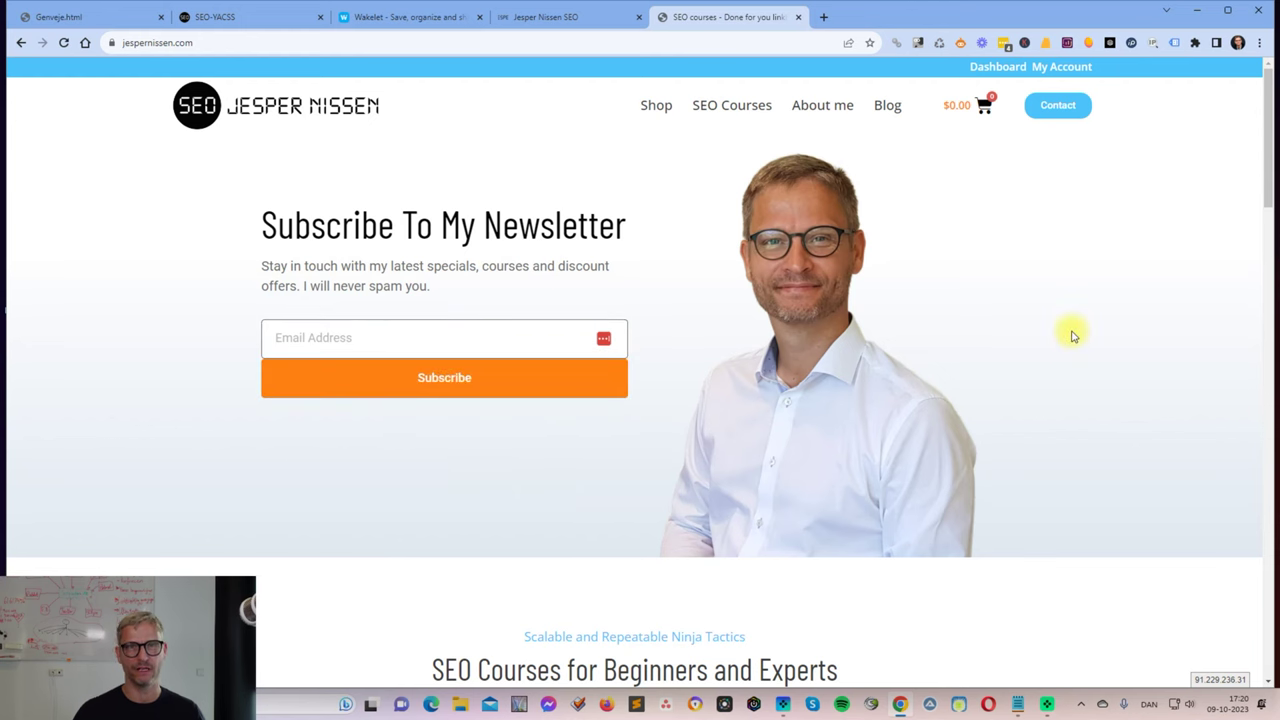
pyautogui.click(448, 16)
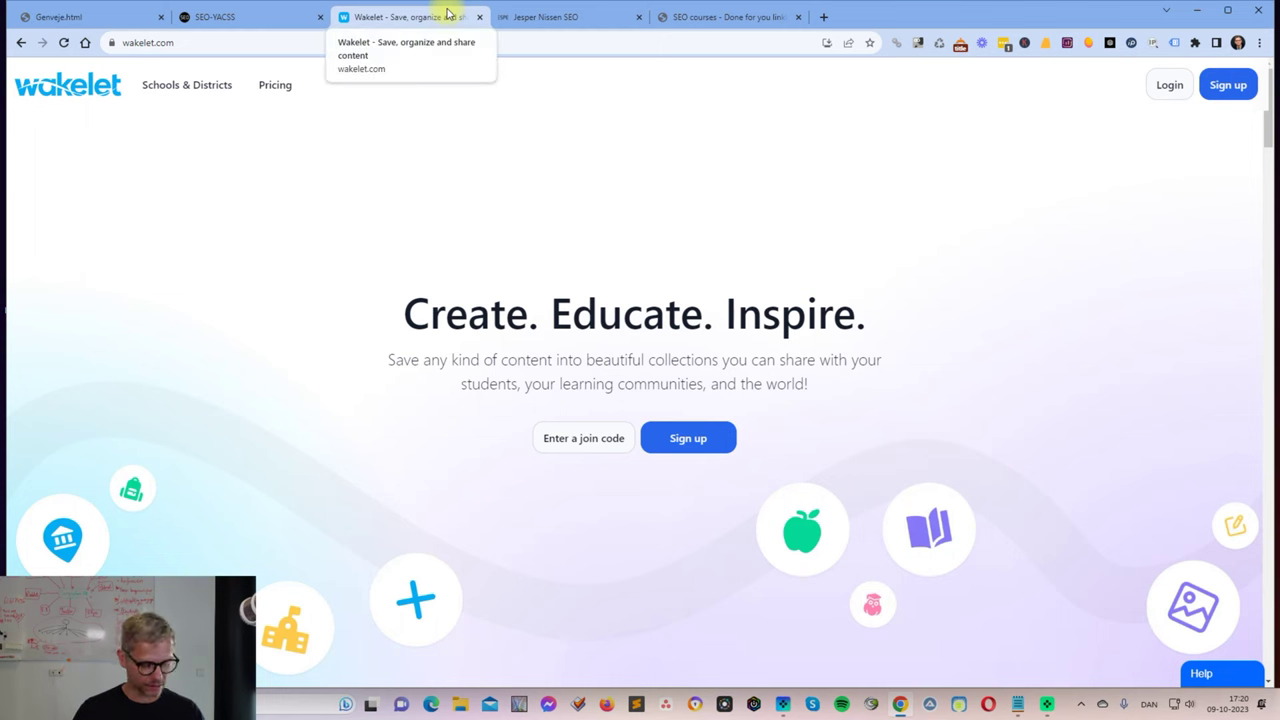
pyautogui.hotkey('alt', 'Tab')
pyautogui.press('Tab')
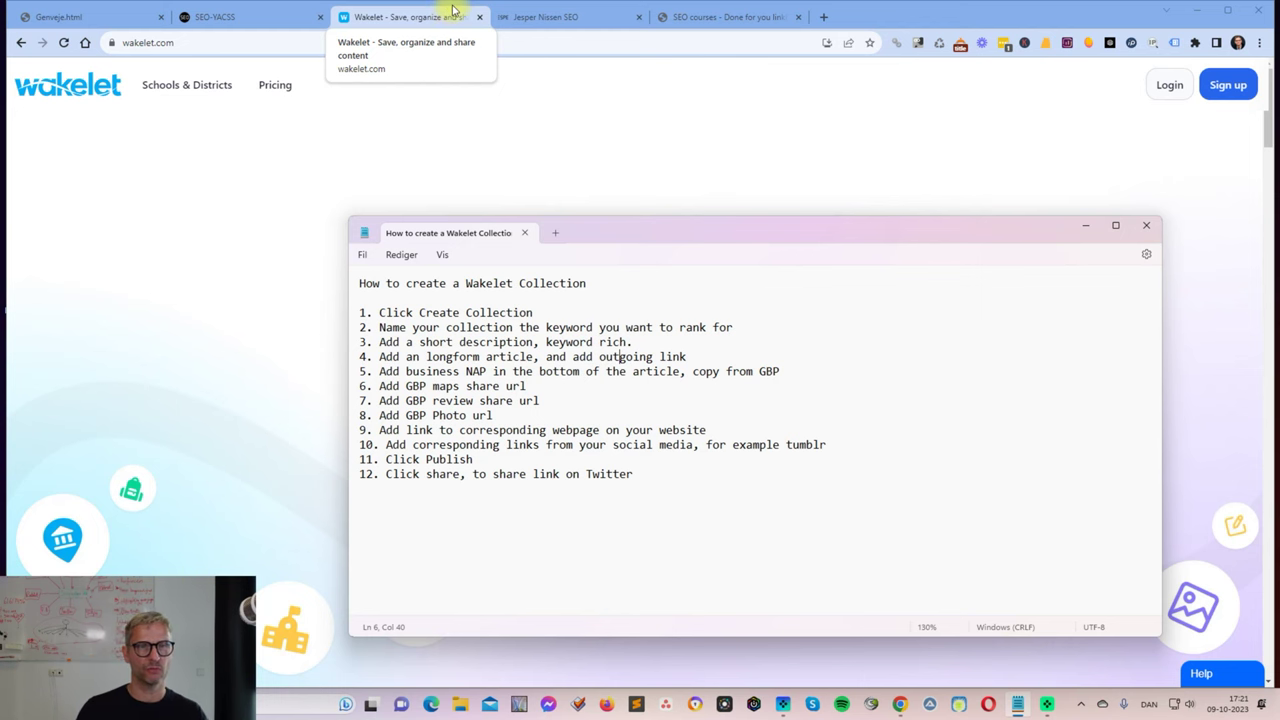
# Open the SEO courses site's Learn SEO blog and dismiss the newsletter popup.
pyautogui.click(690, 16)
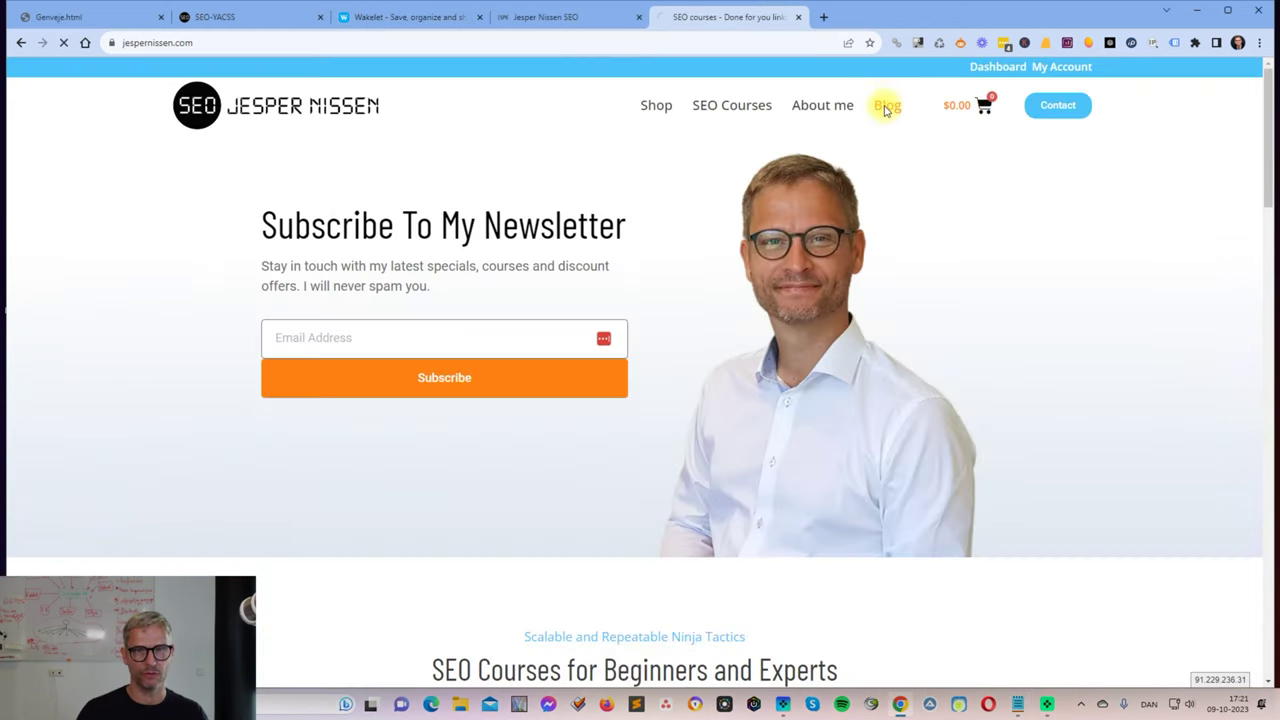
pyautogui.click(880, 110)
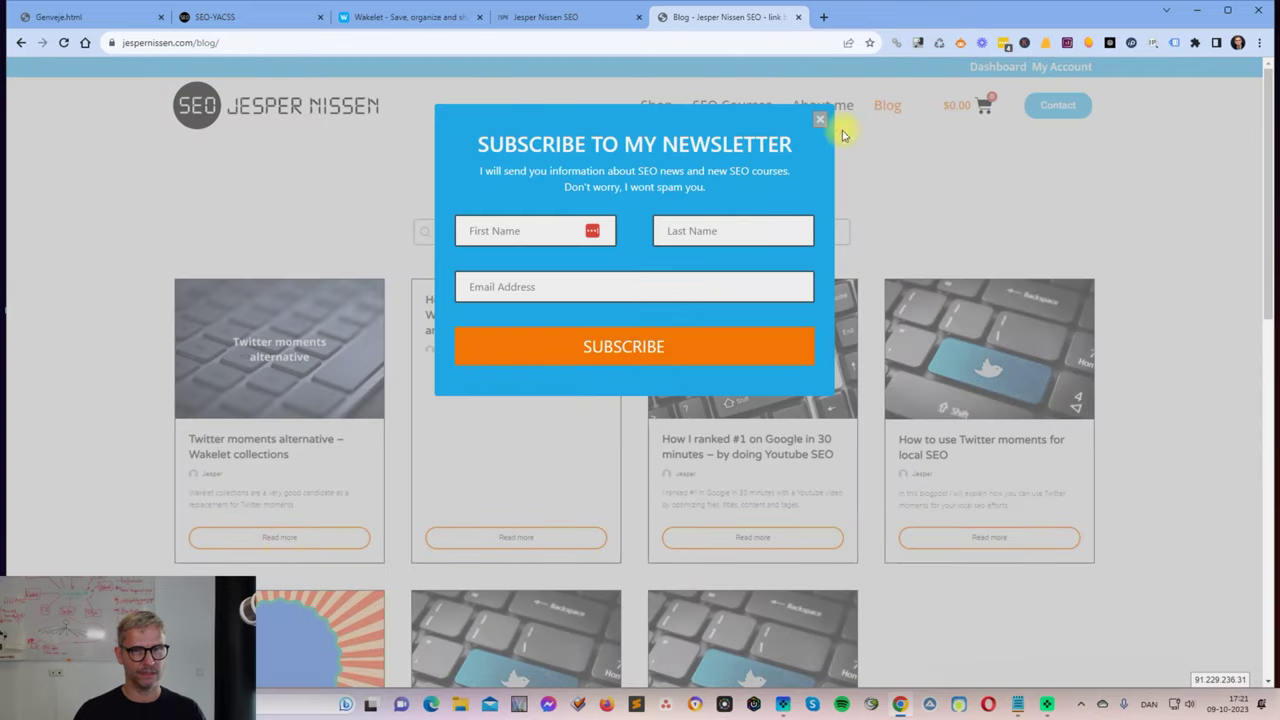
pyautogui.click(820, 119)
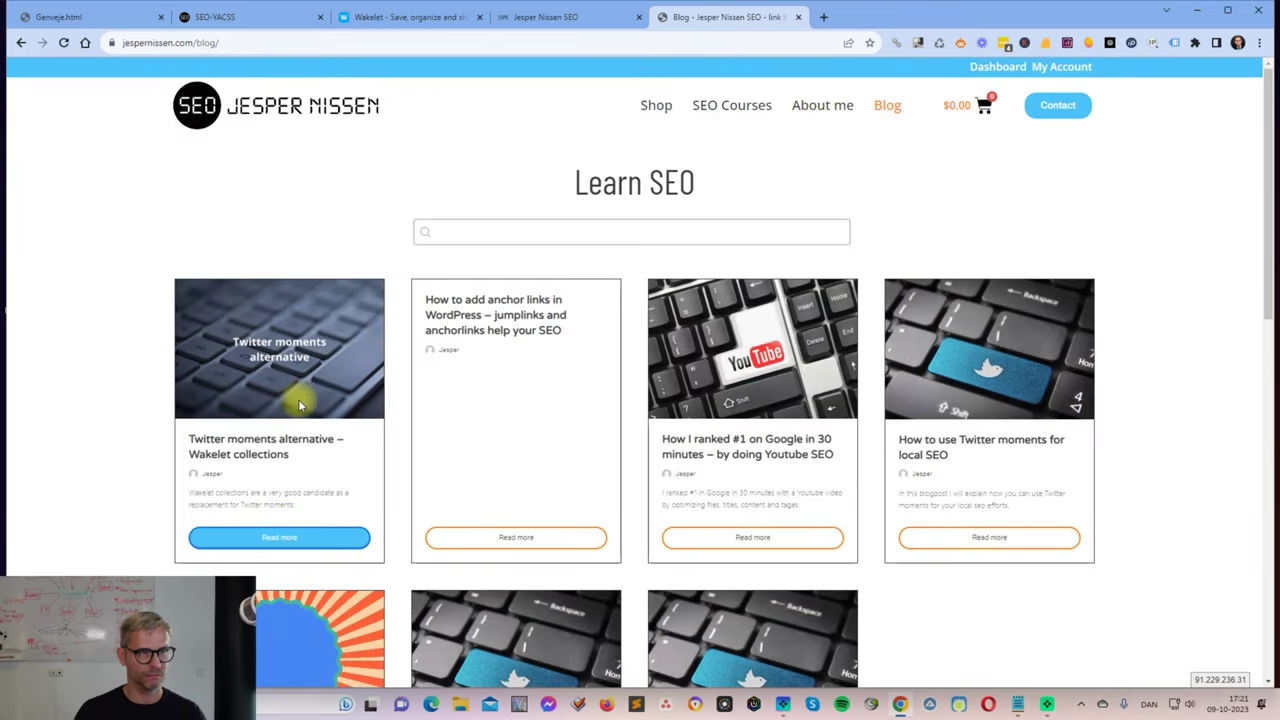
pyautogui.click(350, 17)
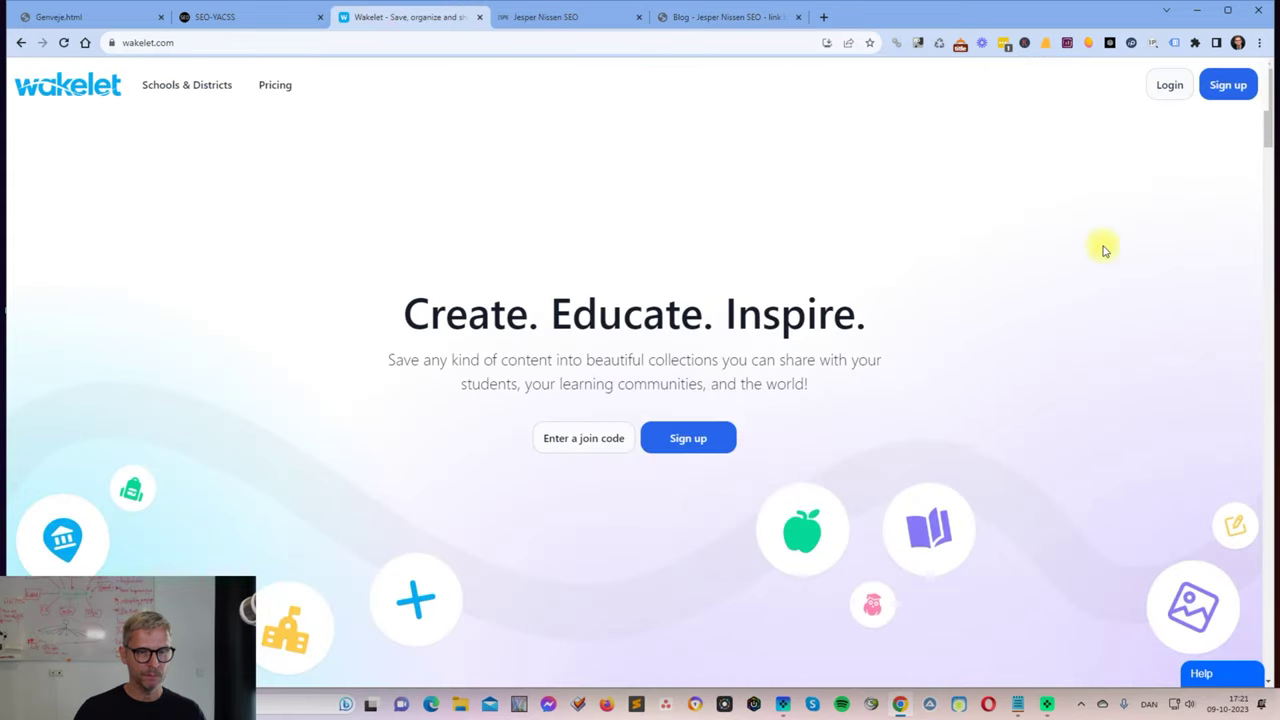
pyautogui.hotkey('alt', 'Tab')
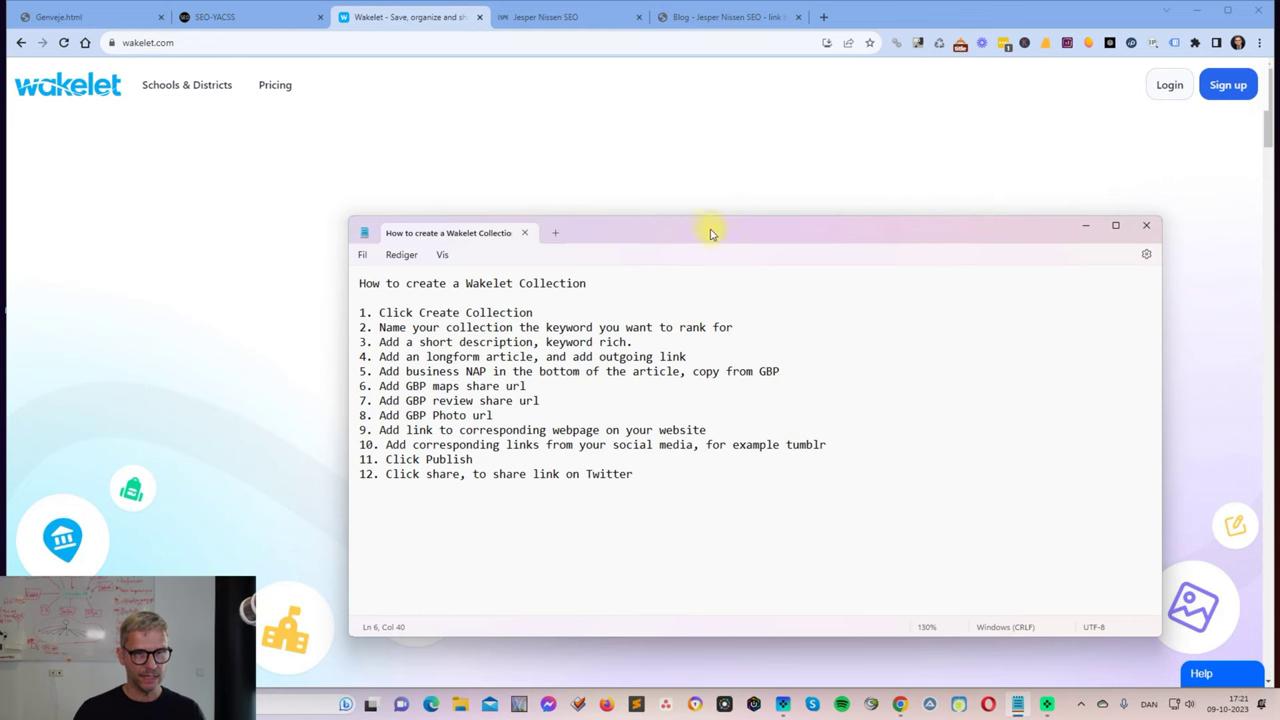
pyautogui.moveTo(723, 237); pyautogui.dragTo(705, 127)
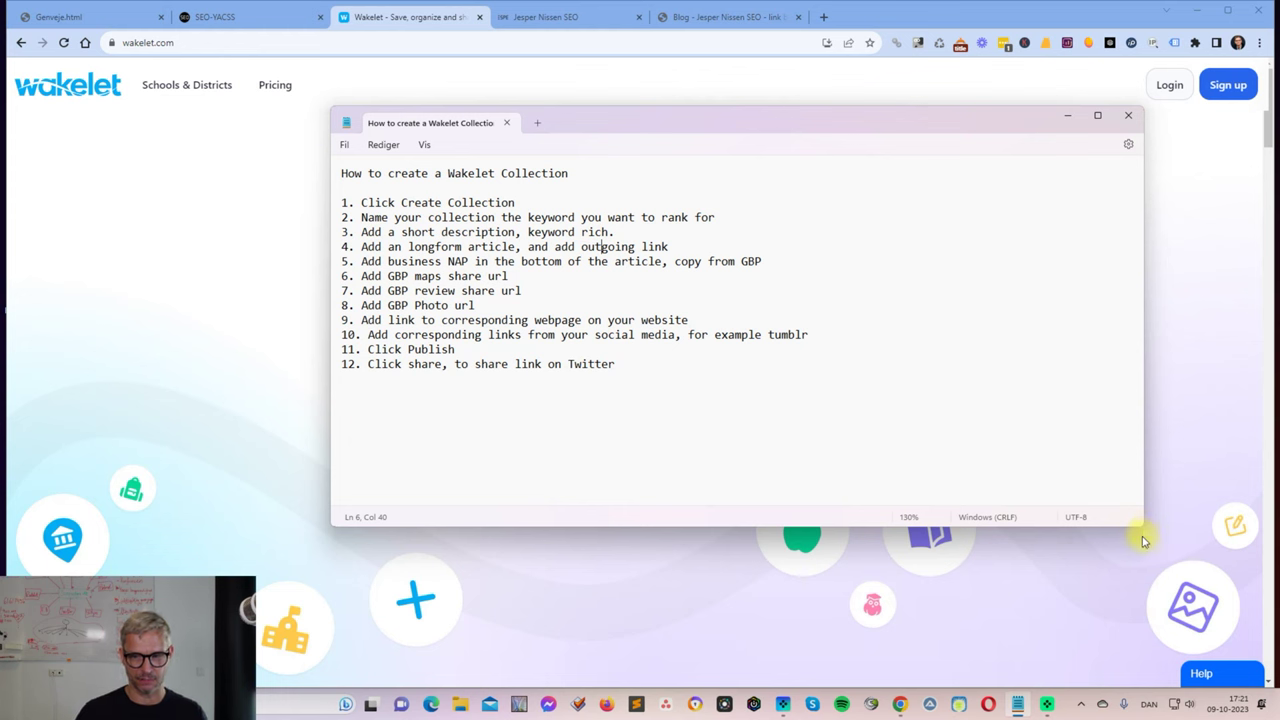
pyautogui.moveTo(1143, 528); pyautogui.dragTo(1147, 606)
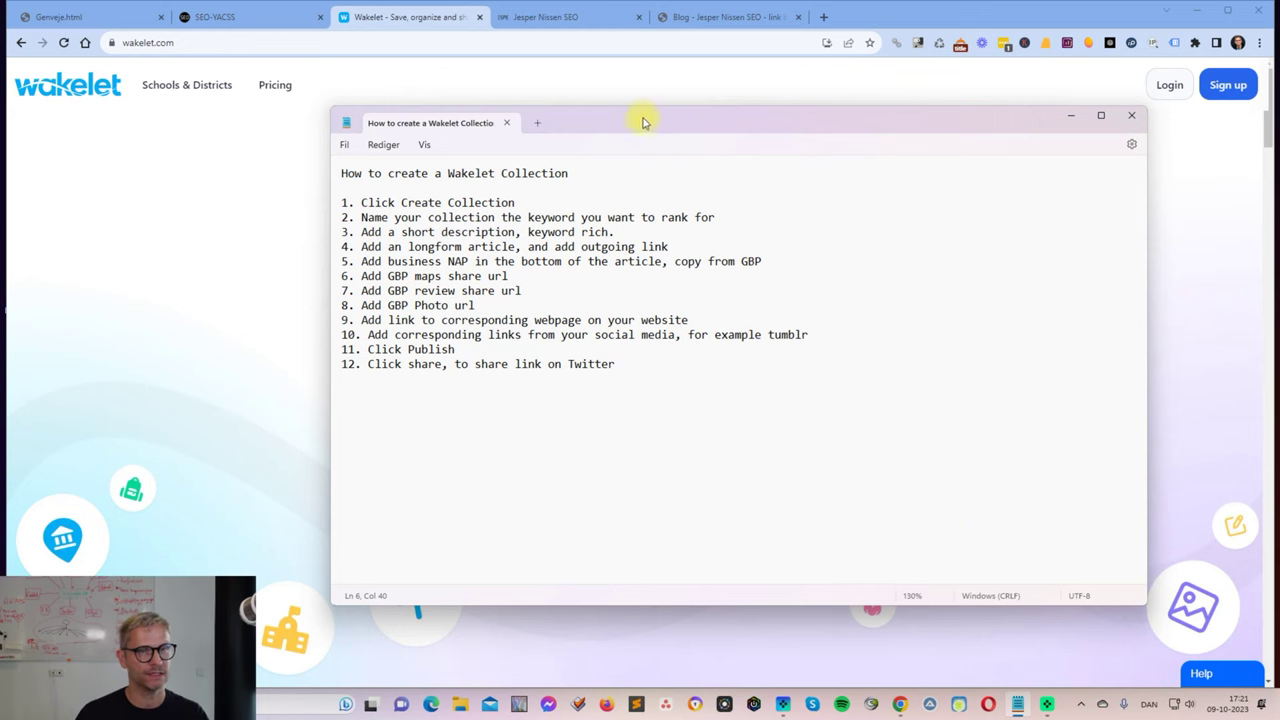
pyautogui.moveTo(643, 120); pyautogui.dragTo(660, 260)
pyautogui.press('super+Down')
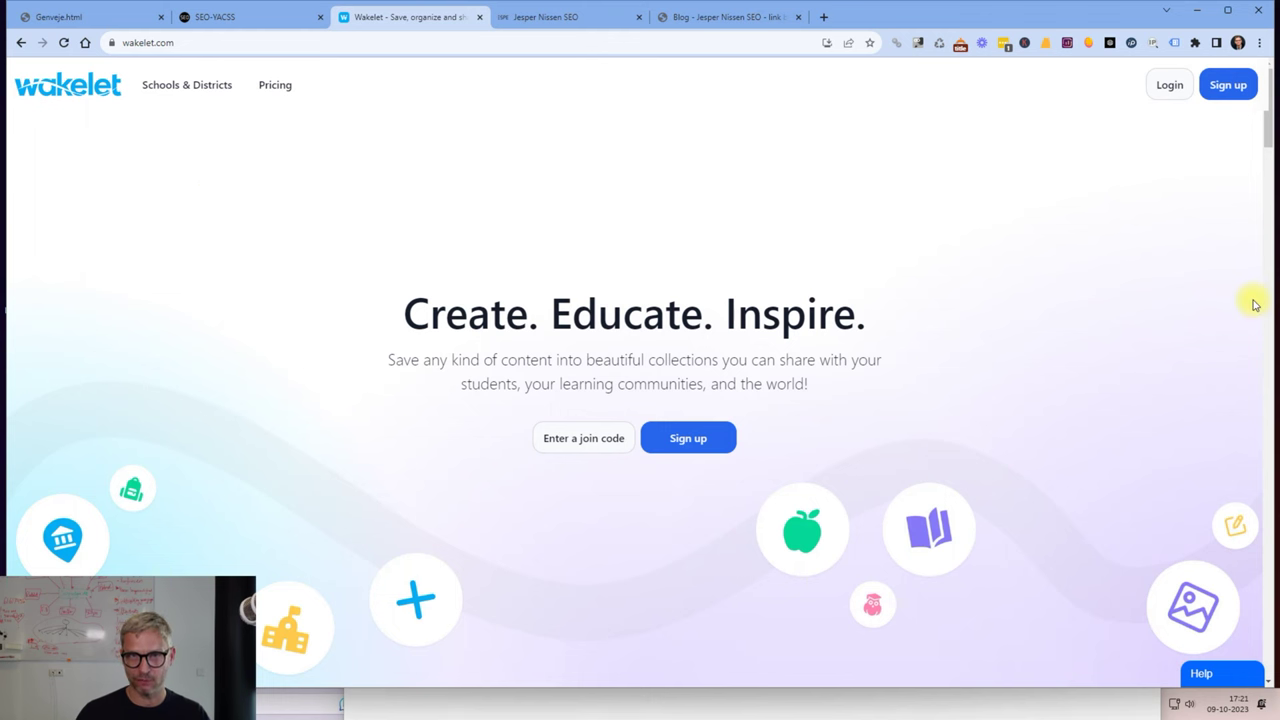
# Review Wakelet pricing, highlighting the Individual Pro plan's Unlimited publishing feature.
pyautogui.click(275, 86)
pyautogui.scroll(-3, 629, 449)
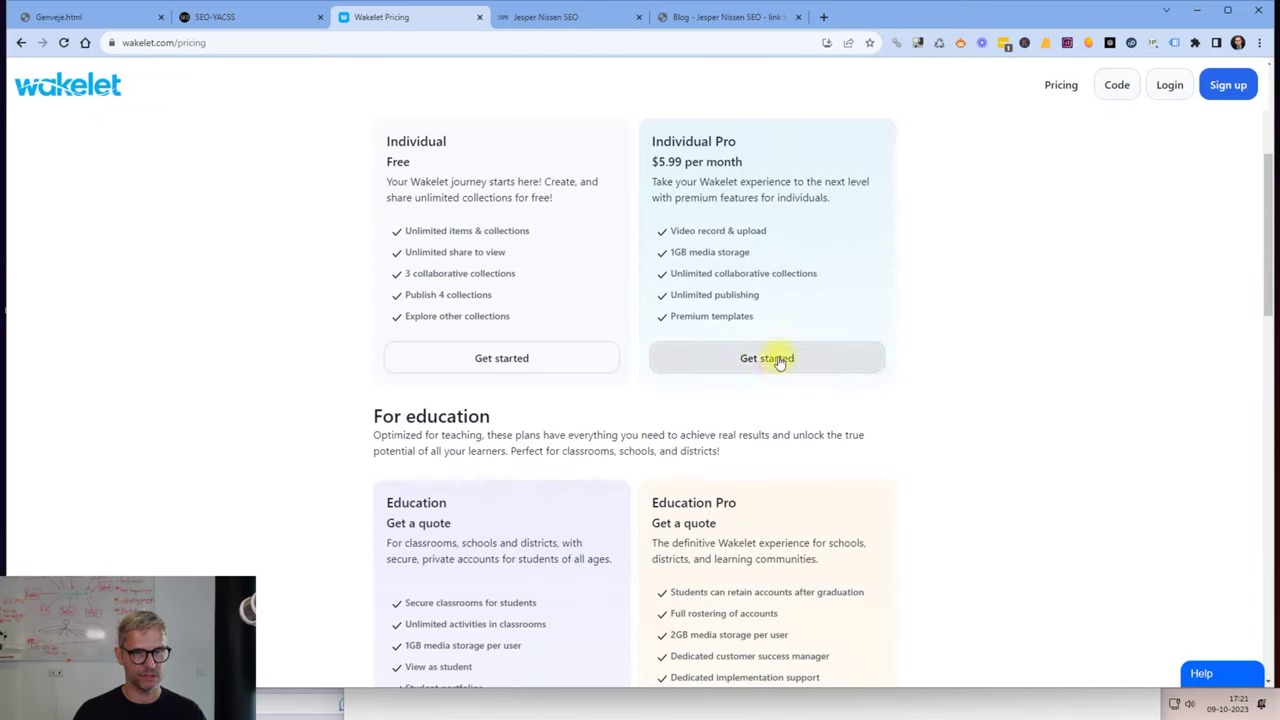
pyautogui.moveTo(643, 132); pyautogui.dragTo(1180, 289)
pyautogui.click(732, 290)
pyautogui.moveTo(766, 294); pyautogui.dragTo(663, 294)
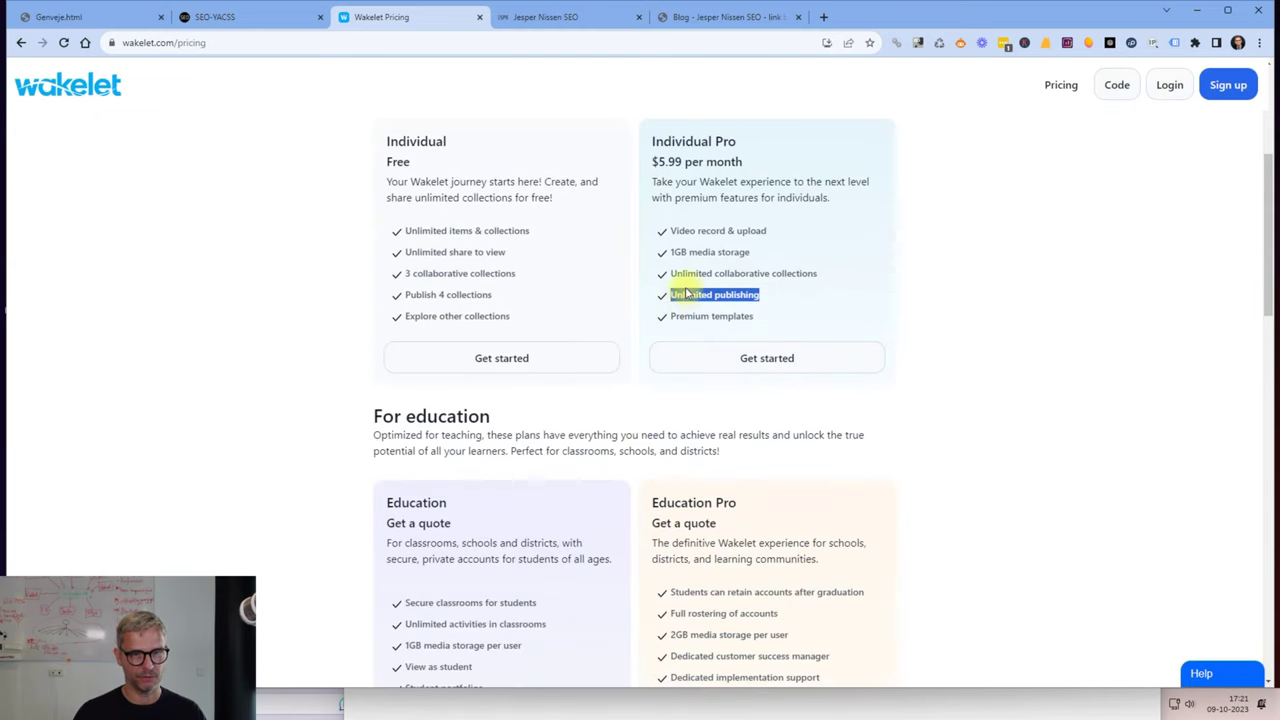
pyautogui.click(266, 153)
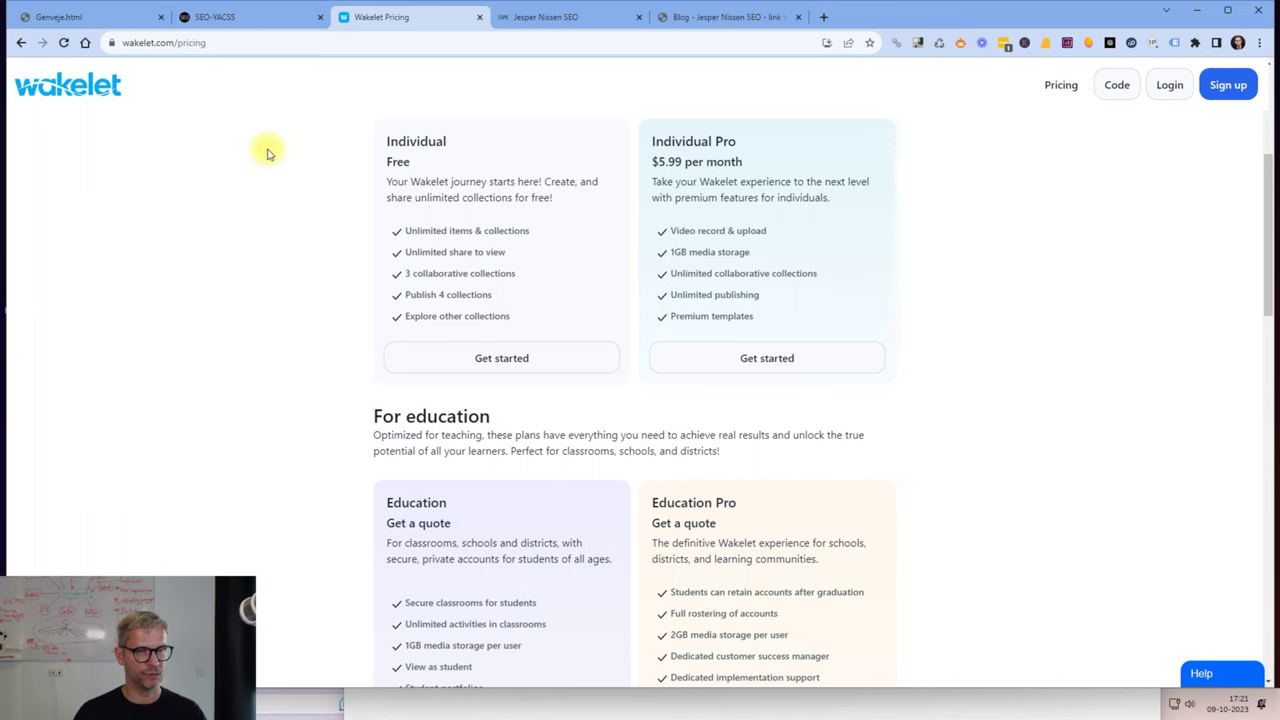
# Compare the free plan's Publish 4 collections limit, then go to the login page.
pyautogui.moveTo(494, 294); pyautogui.dragTo(397, 298)
pyautogui.click(29, 212)
pyautogui.scroll(3, 165, 425)
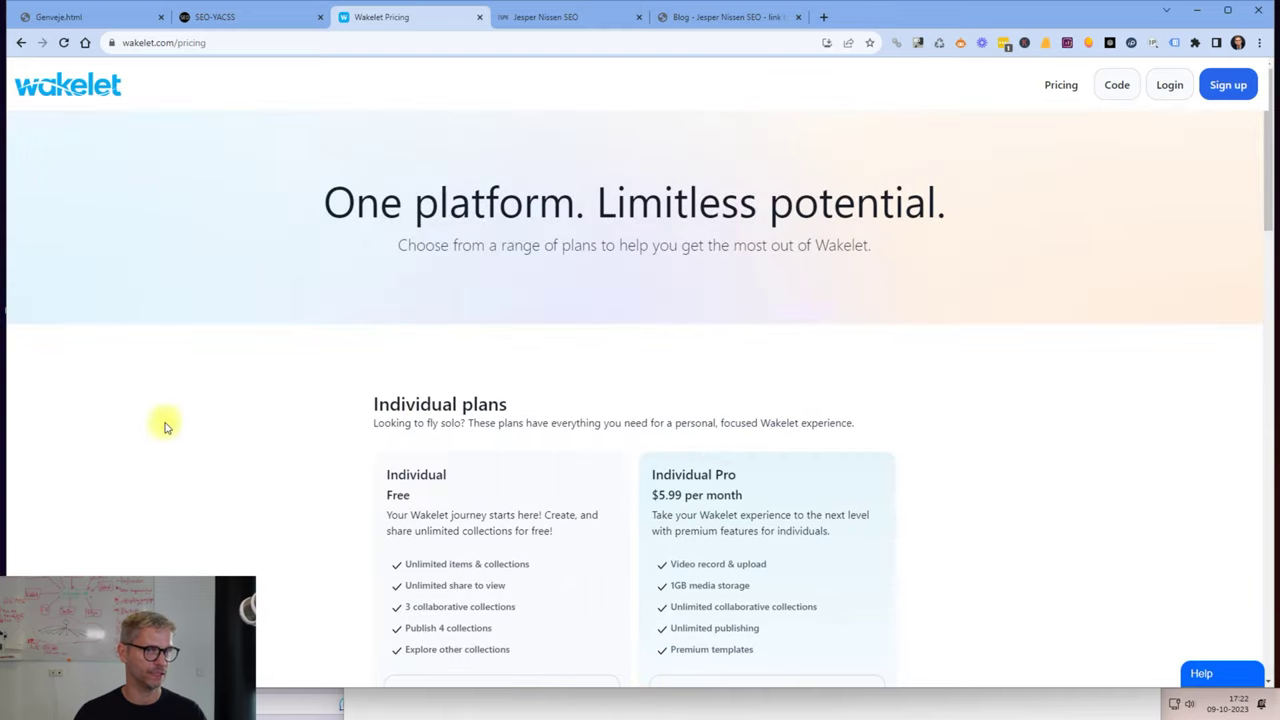
pyautogui.scroll(-3, 1086, 340)
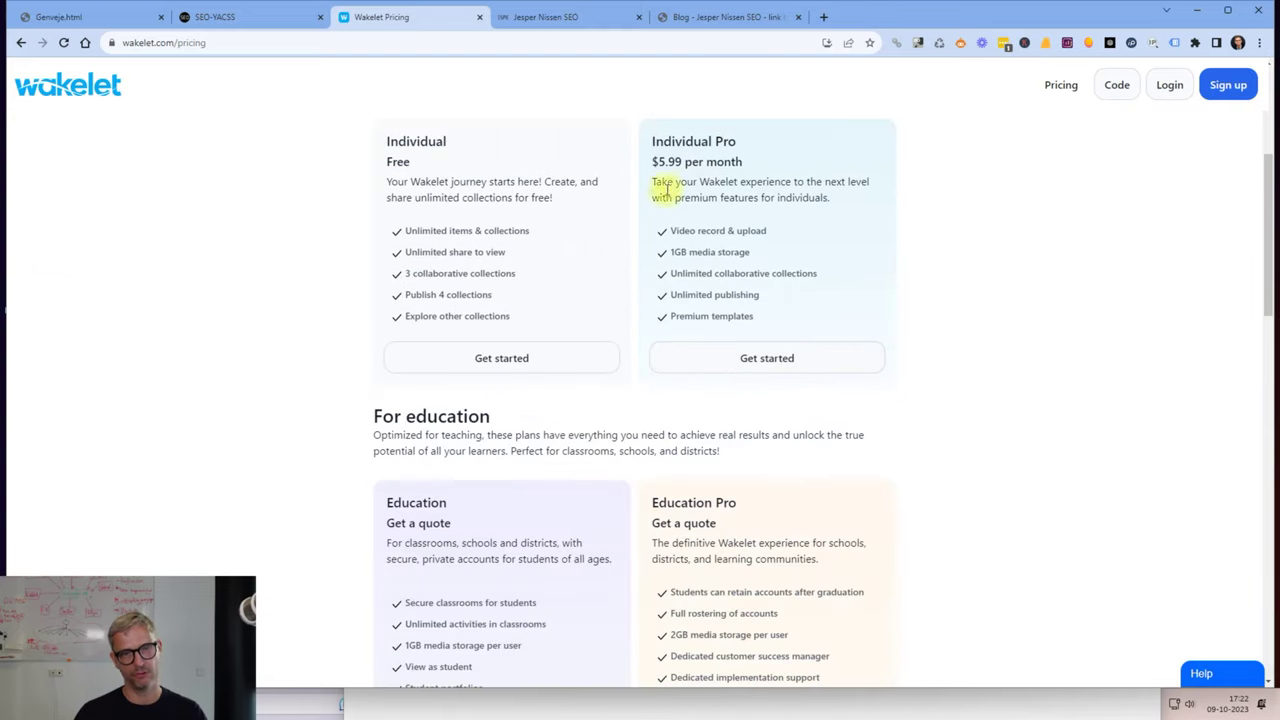
pyautogui.moveTo(744, 162); pyautogui.dragTo(652, 162)
pyautogui.click(1160, 282)
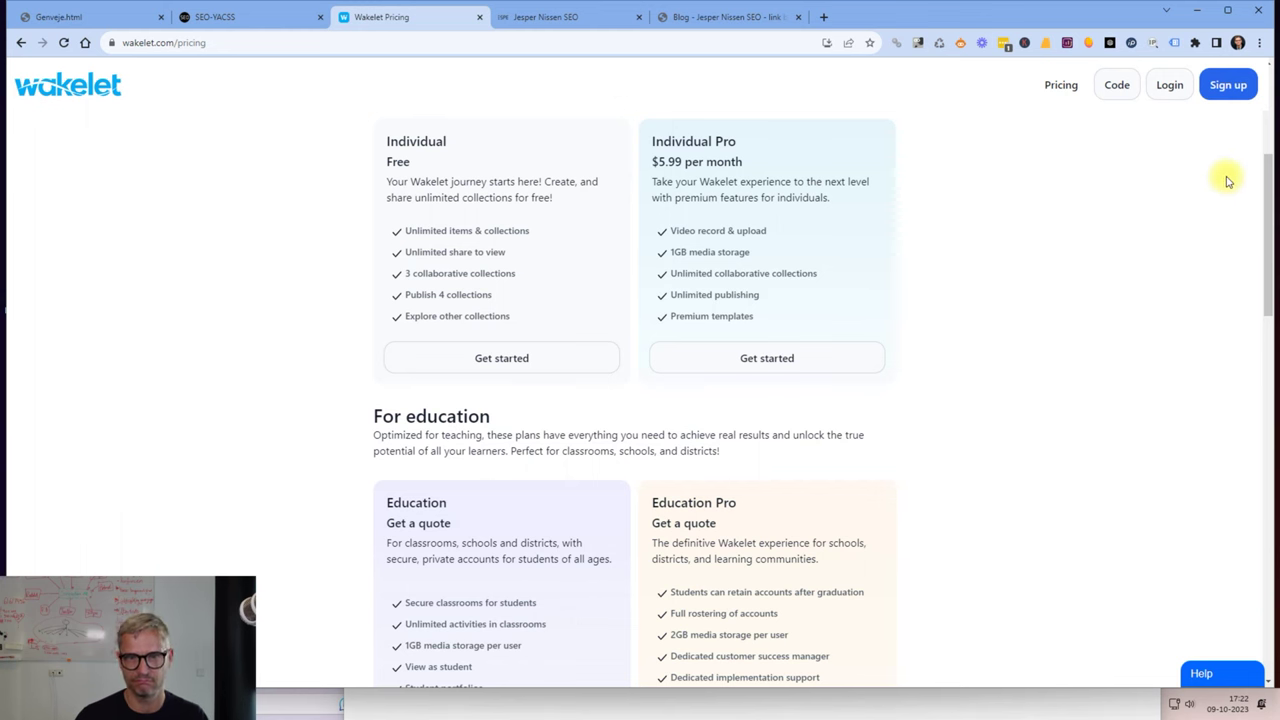
pyautogui.click(1170, 85)
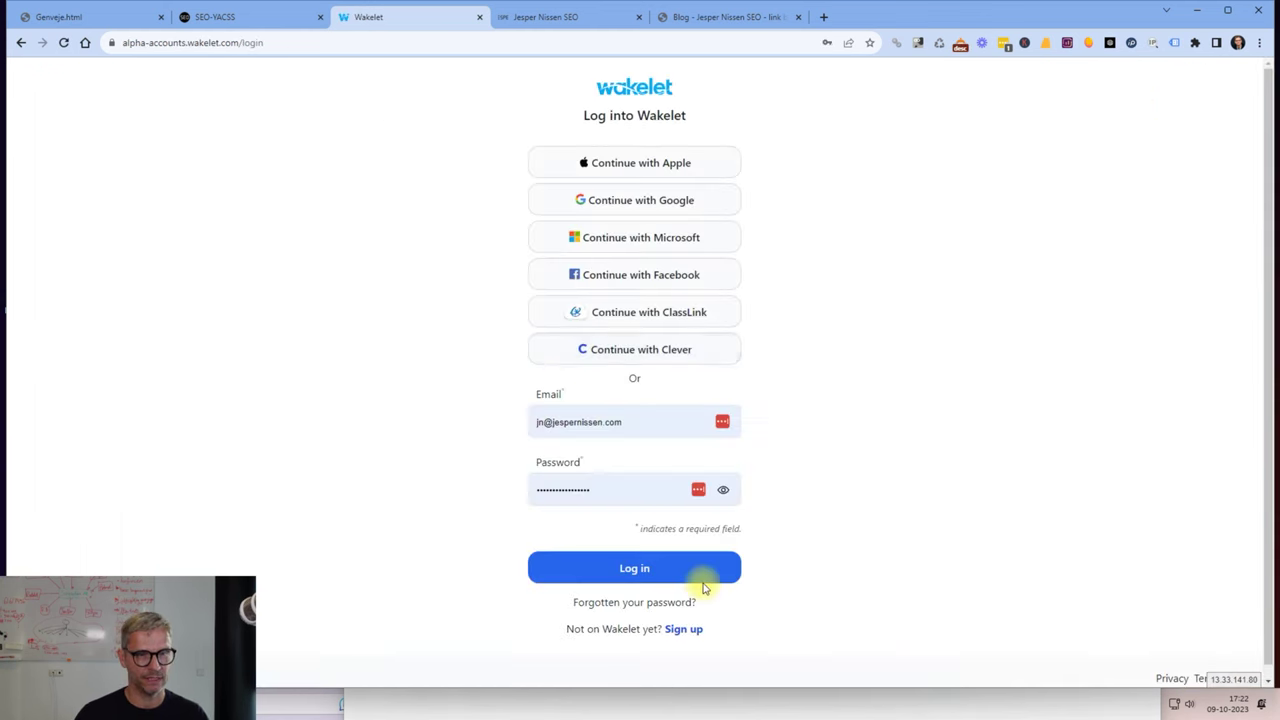
# Log in to Wakelet with the autofilled email and password.
pyautogui.click(634, 566)
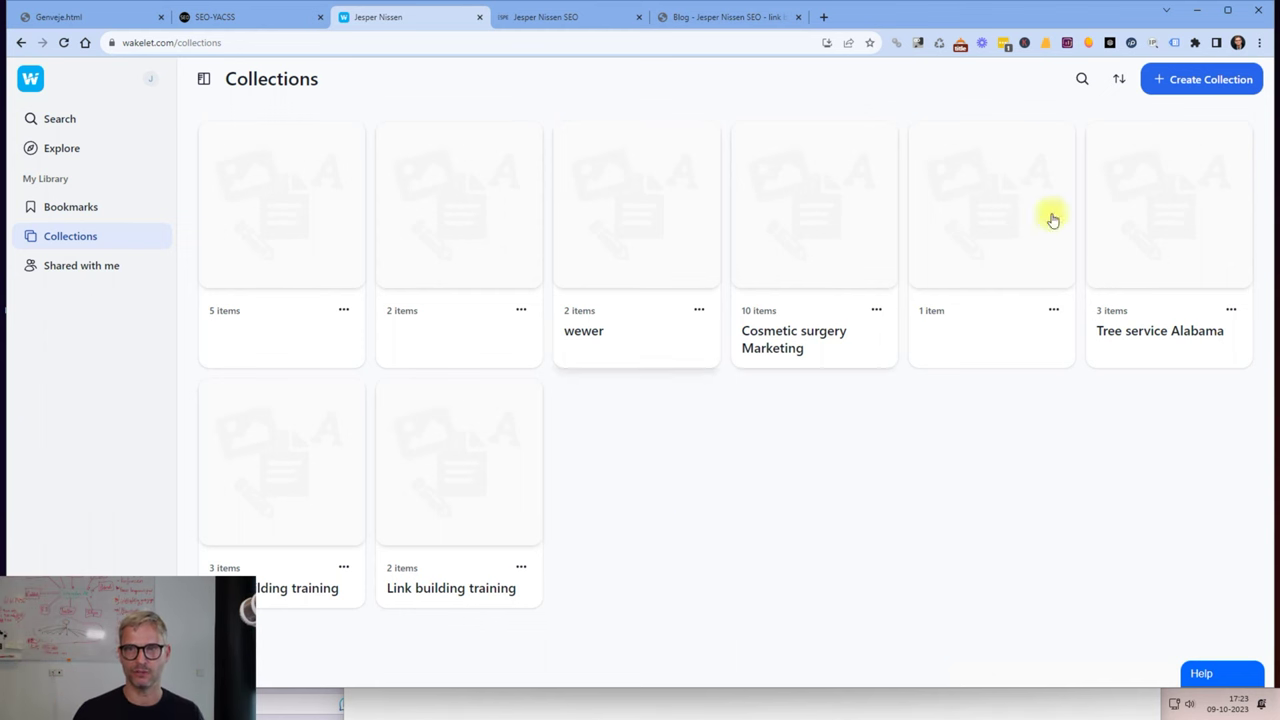
# Start a new blank collection and copy the keyword phrase from the SEO courses page heading.
pyautogui.click(1201, 82)
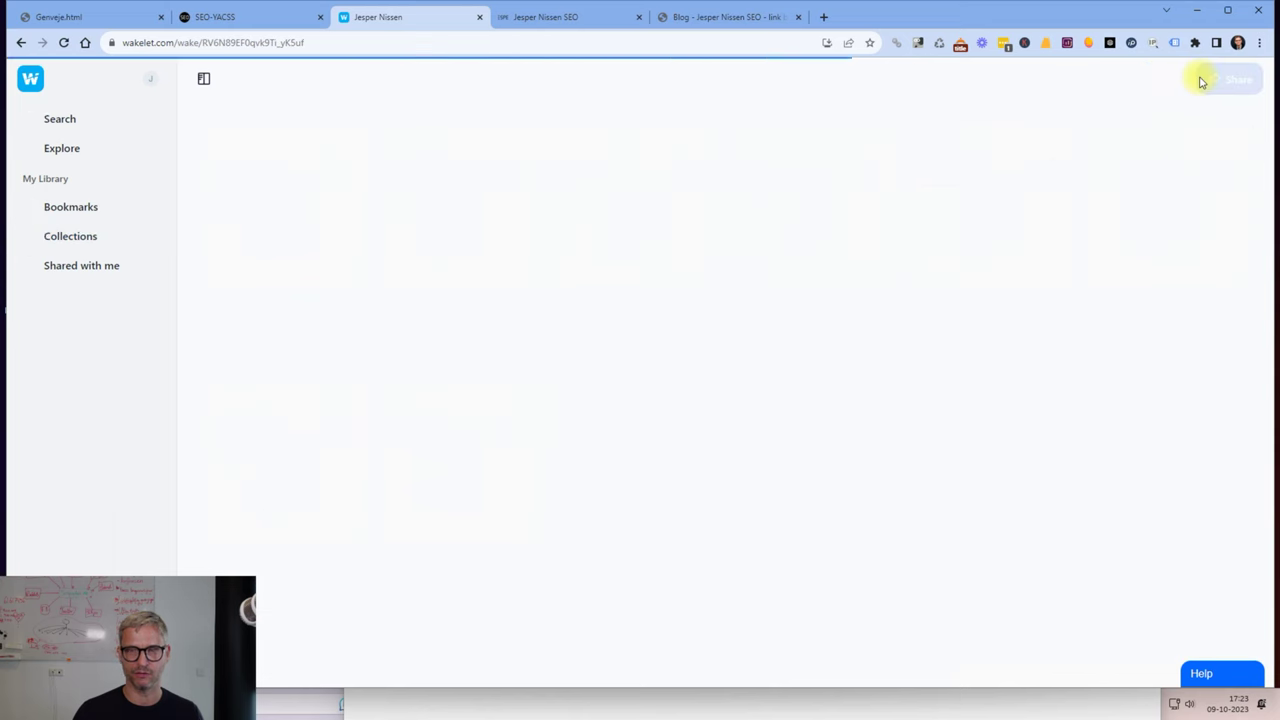
pyautogui.click(726, 187)
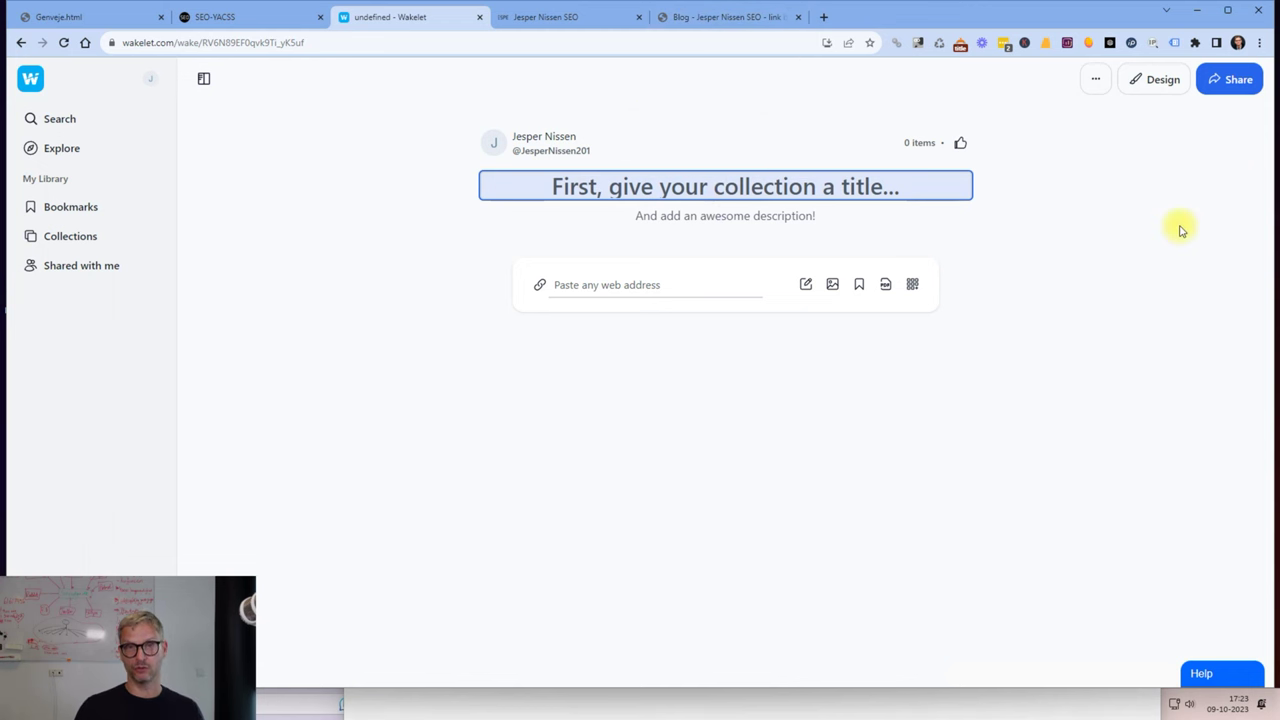
pyautogui.click(728, 17)
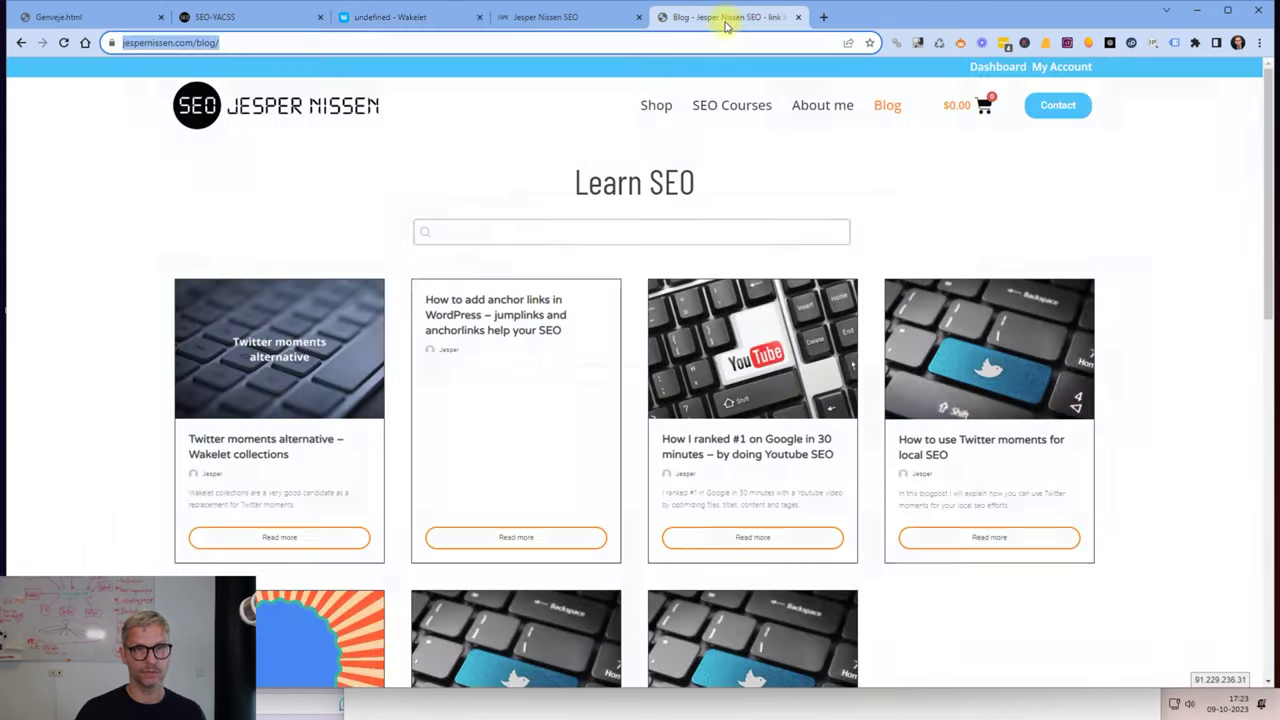
pyautogui.click(746, 118)
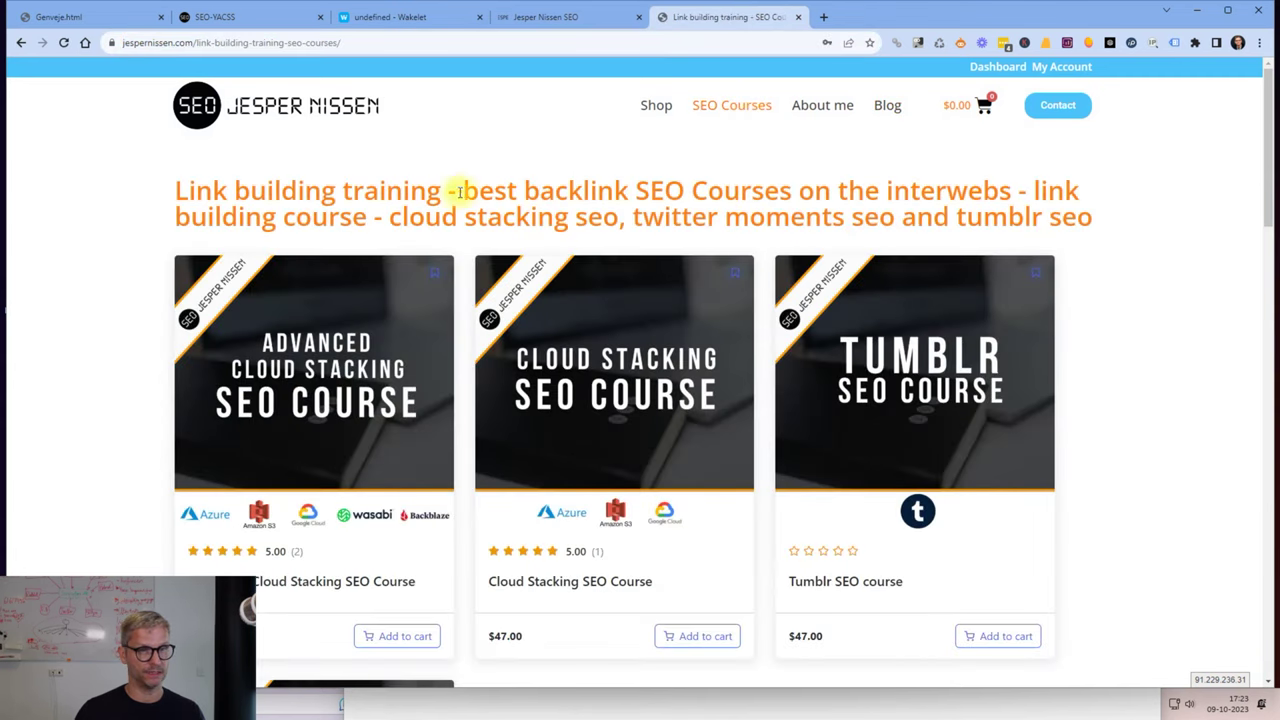
pyautogui.moveTo(462, 190); pyautogui.dragTo(493, 186)
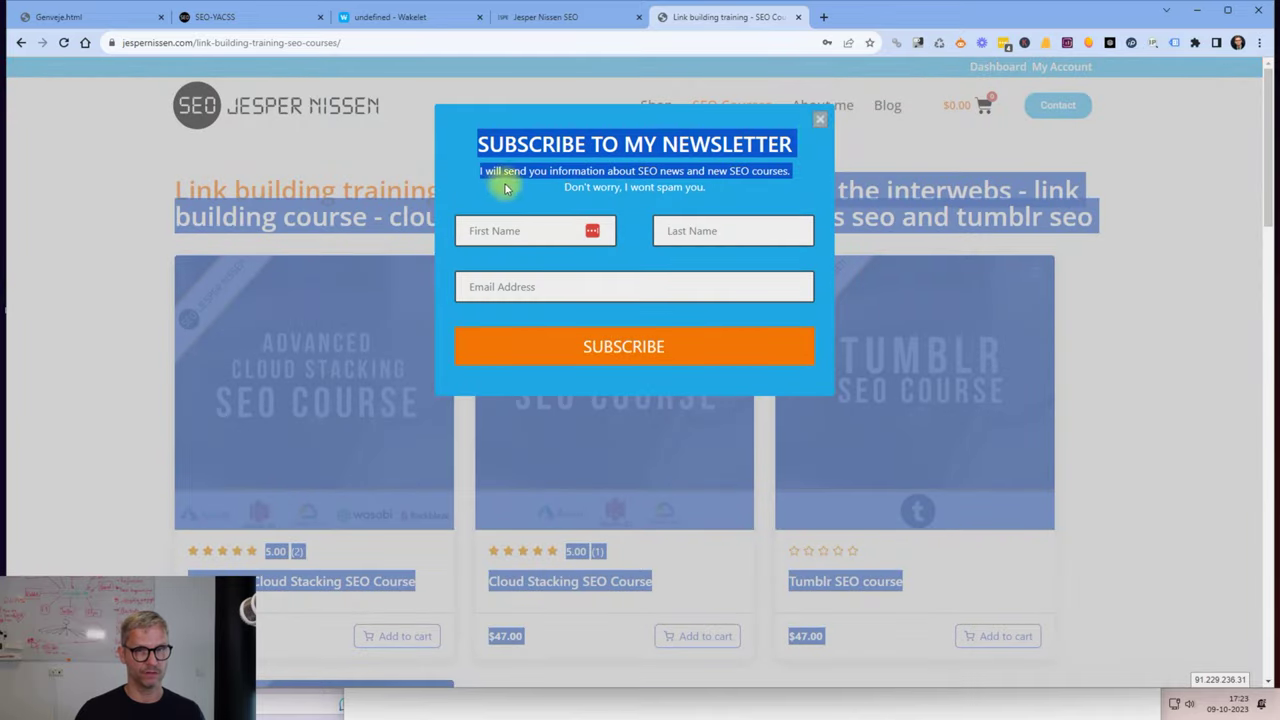
pyautogui.click(820, 122)
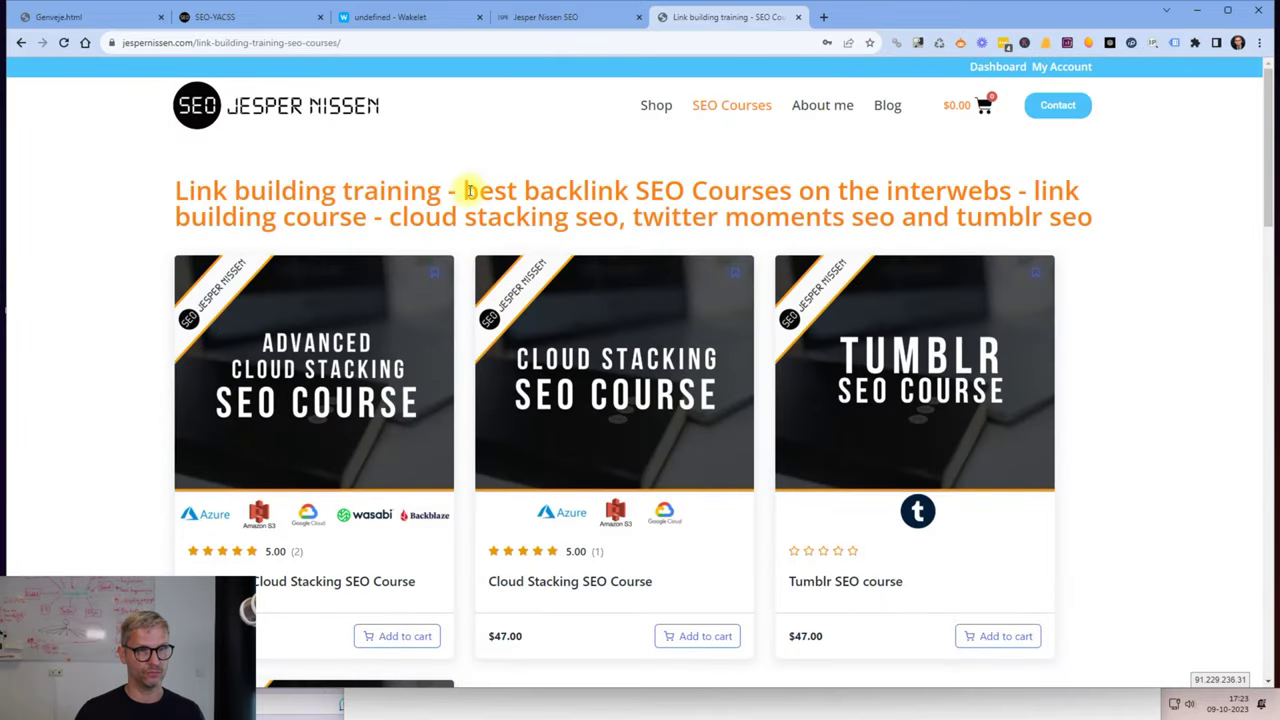
pyautogui.moveTo(463, 190); pyautogui.dragTo(1008, 192)
pyautogui.rightClick(1005, 196)
pyautogui.click(810, 210)
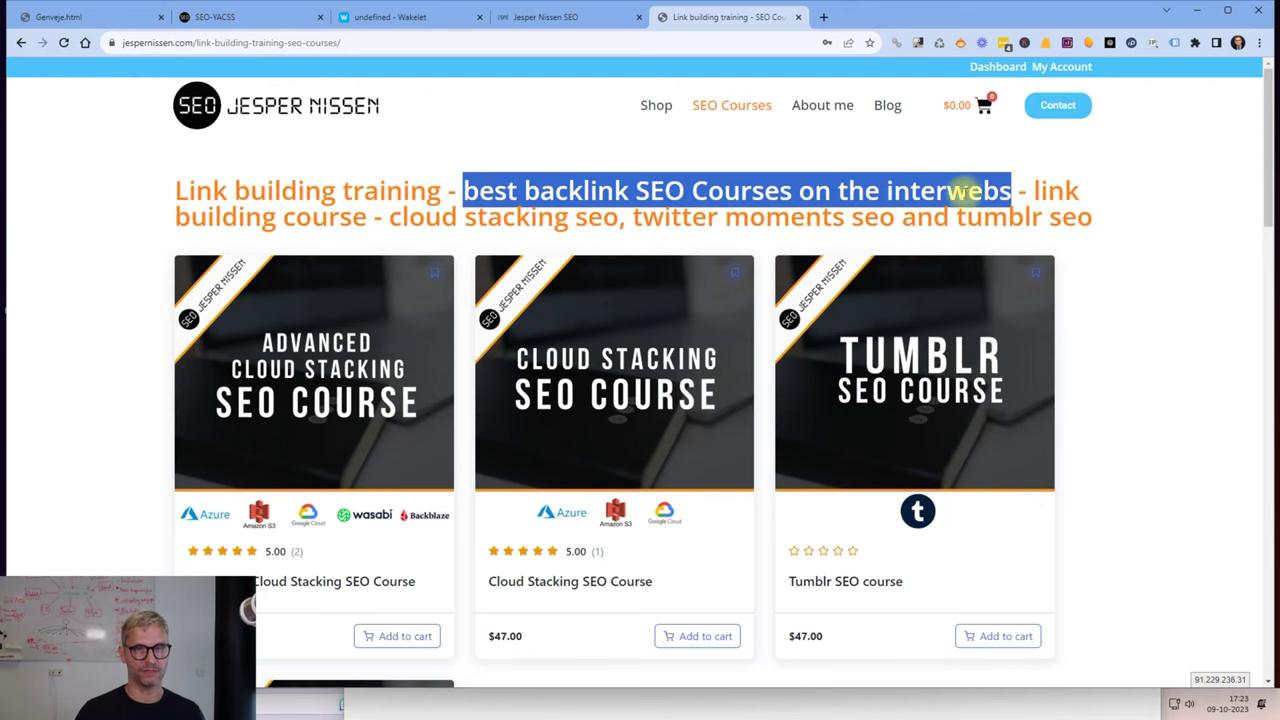
# Paste it as the title 'Best backlink SEO Courses on the interwebs', capitalising the B.
pyautogui.click(410, 17)
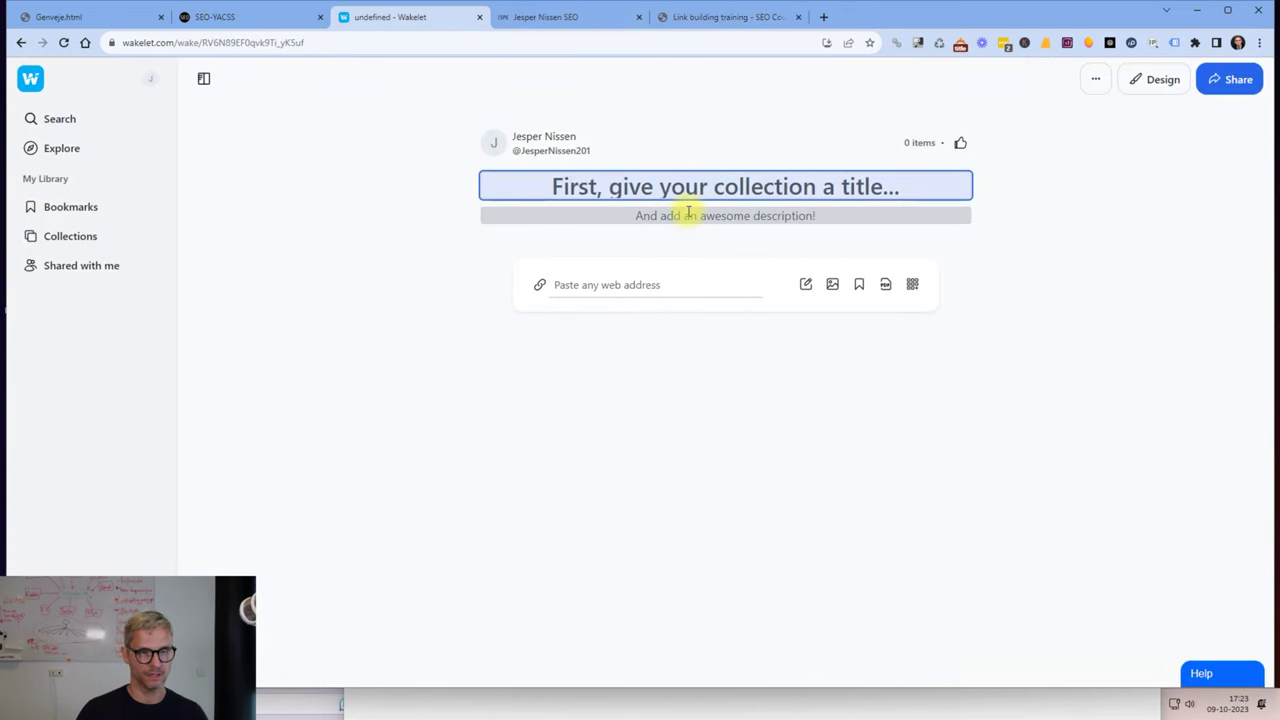
pyautogui.hotkey('ctrl', 'v')
pyautogui.click(509, 188)
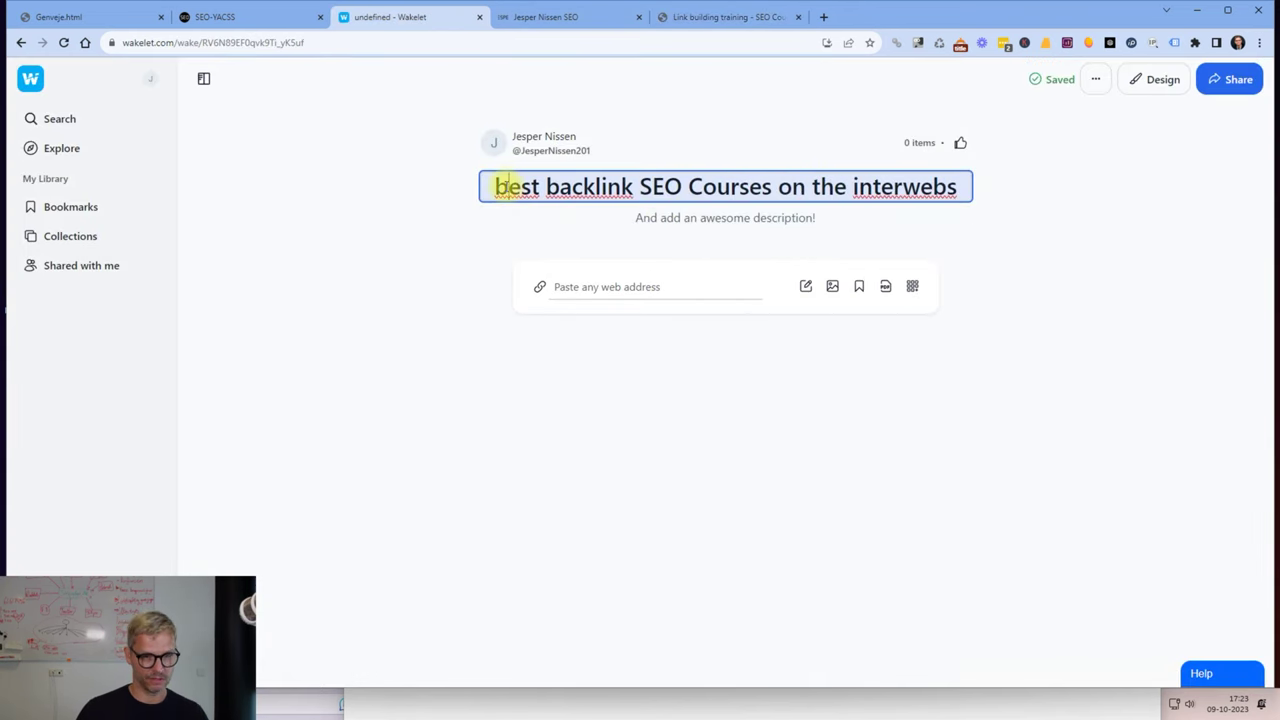
pyautogui.press('BackSpace')
pyautogui.write('B')
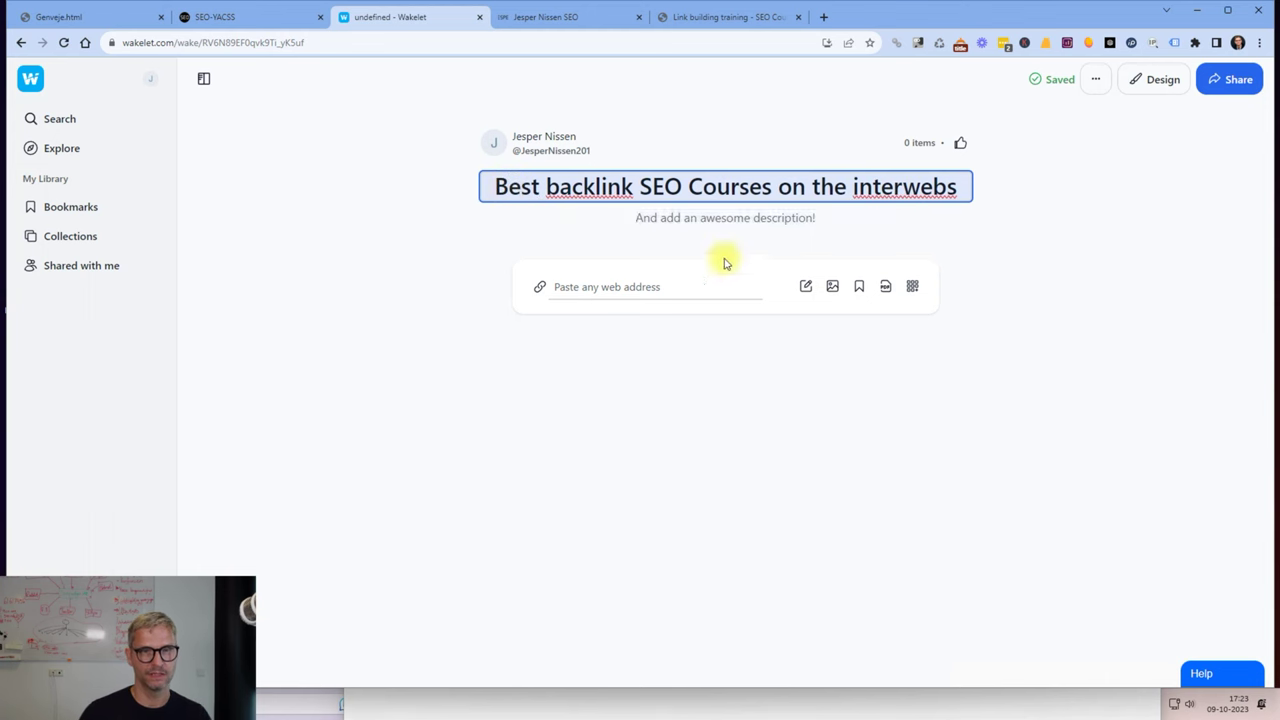
pyautogui.click(727, 217)
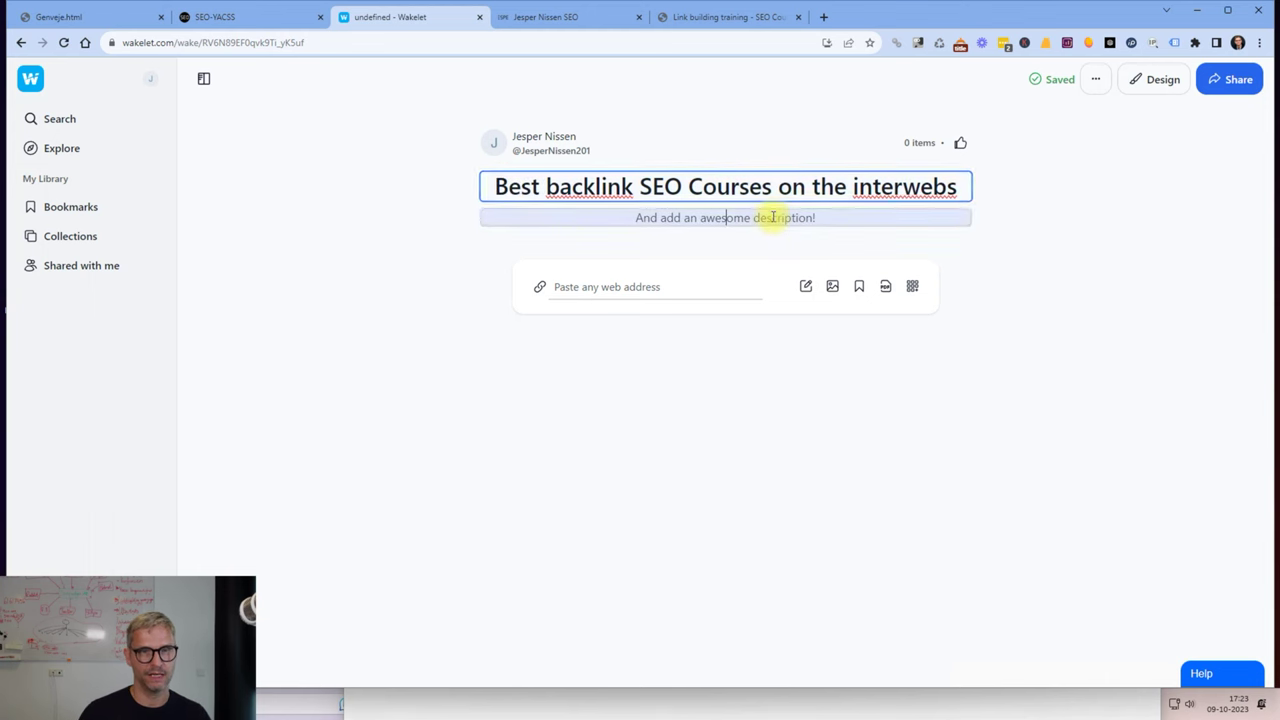
pyautogui.click(230, 17)
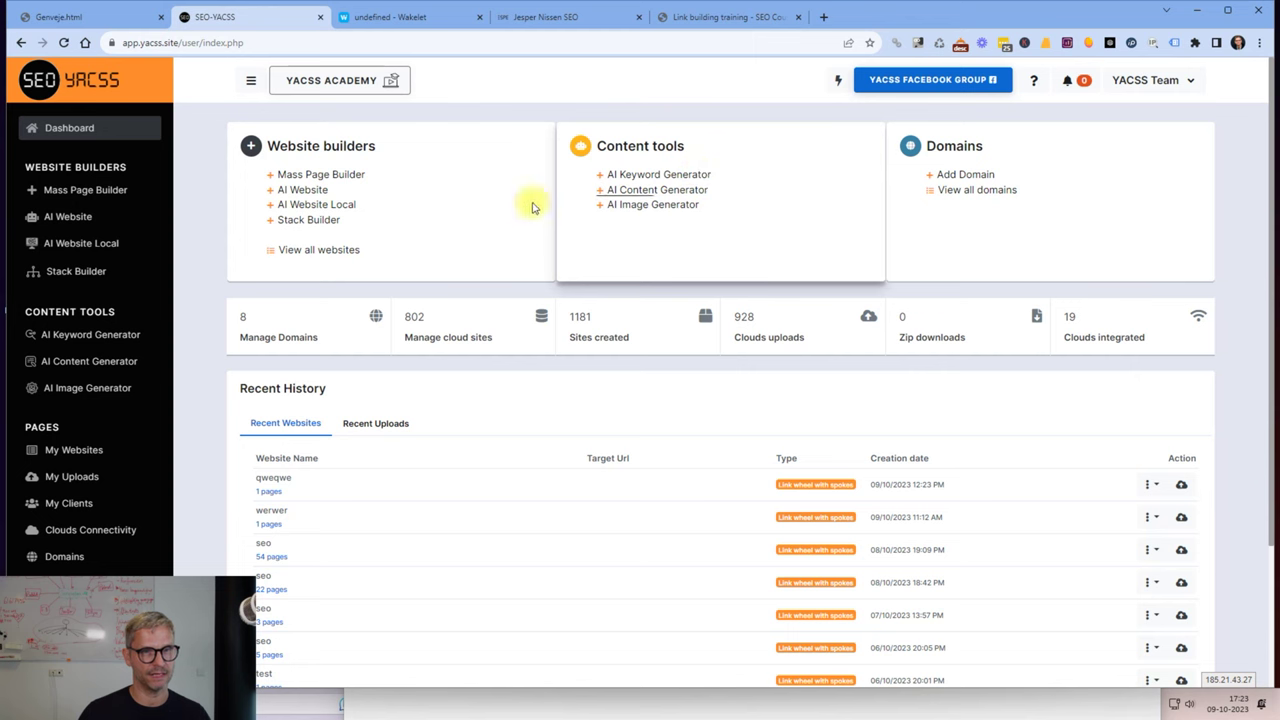
# Generate AI content in SEO YACSS for the keyword 'Best backlink SEO Courses on the interwebs'.
pyautogui.click(651, 192)
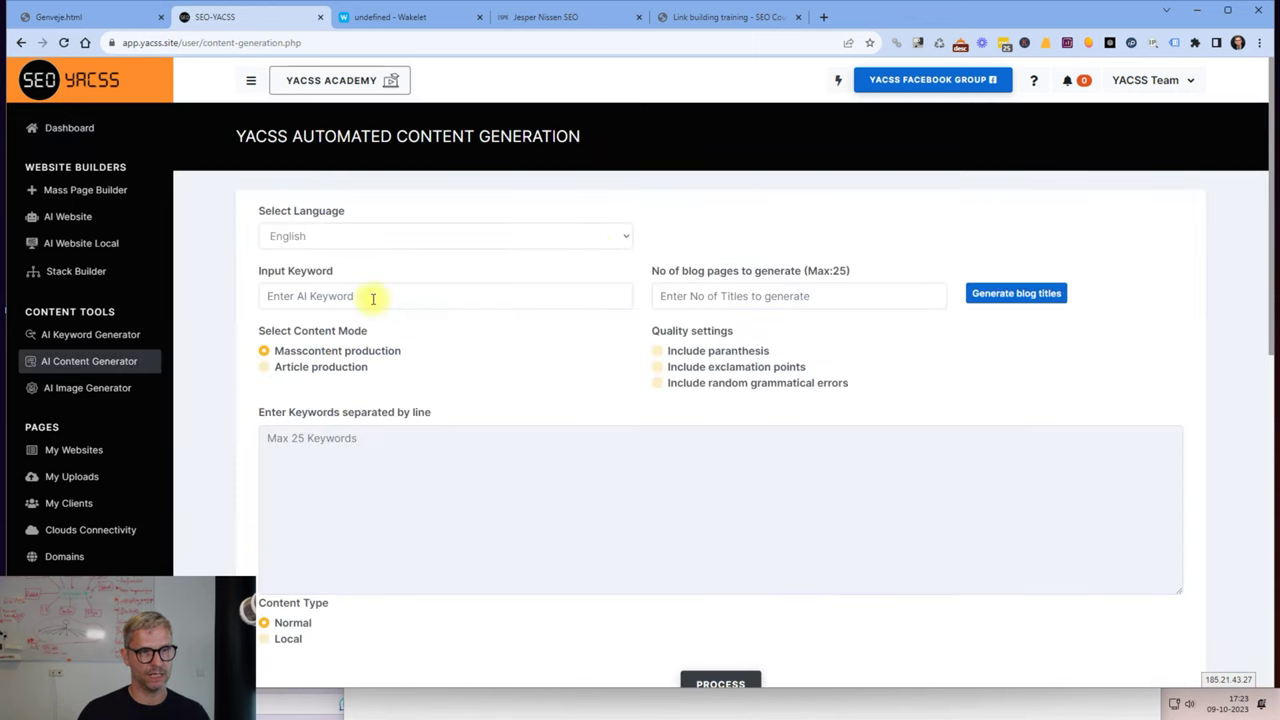
pyautogui.click(371, 297)
pyautogui.click(367, 436)
pyautogui.hotkey('ctrl', 'v')
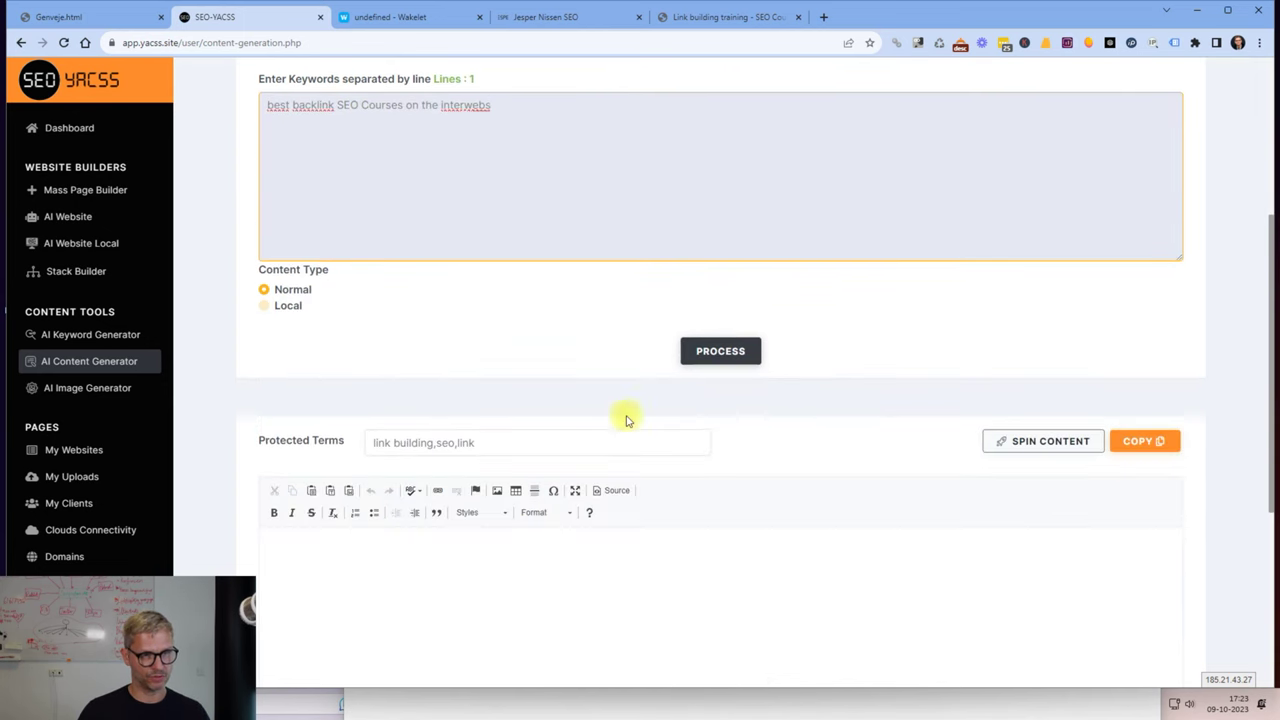
pyautogui.scroll(-3, 620, 415)
pyautogui.click(719, 352)
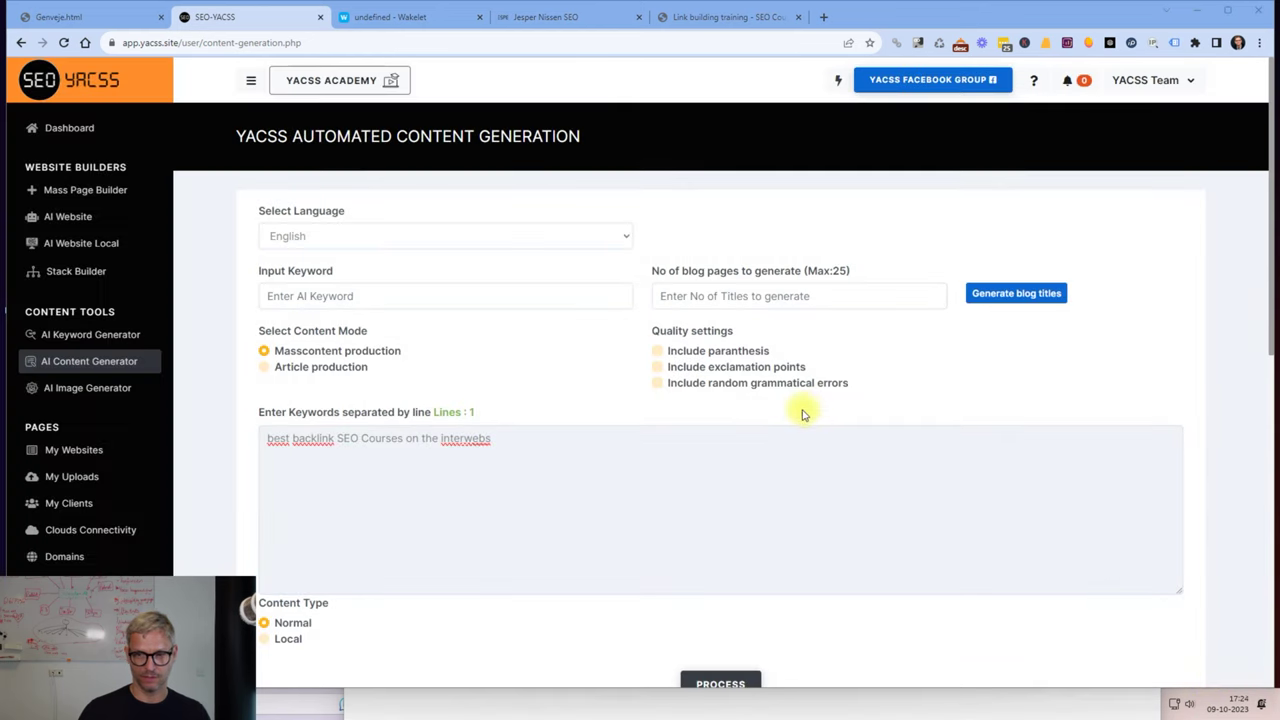
# Copy the generated article's opening paragraph into the Wakelet collection description.
pyautogui.scroll(-6, 805, 413)
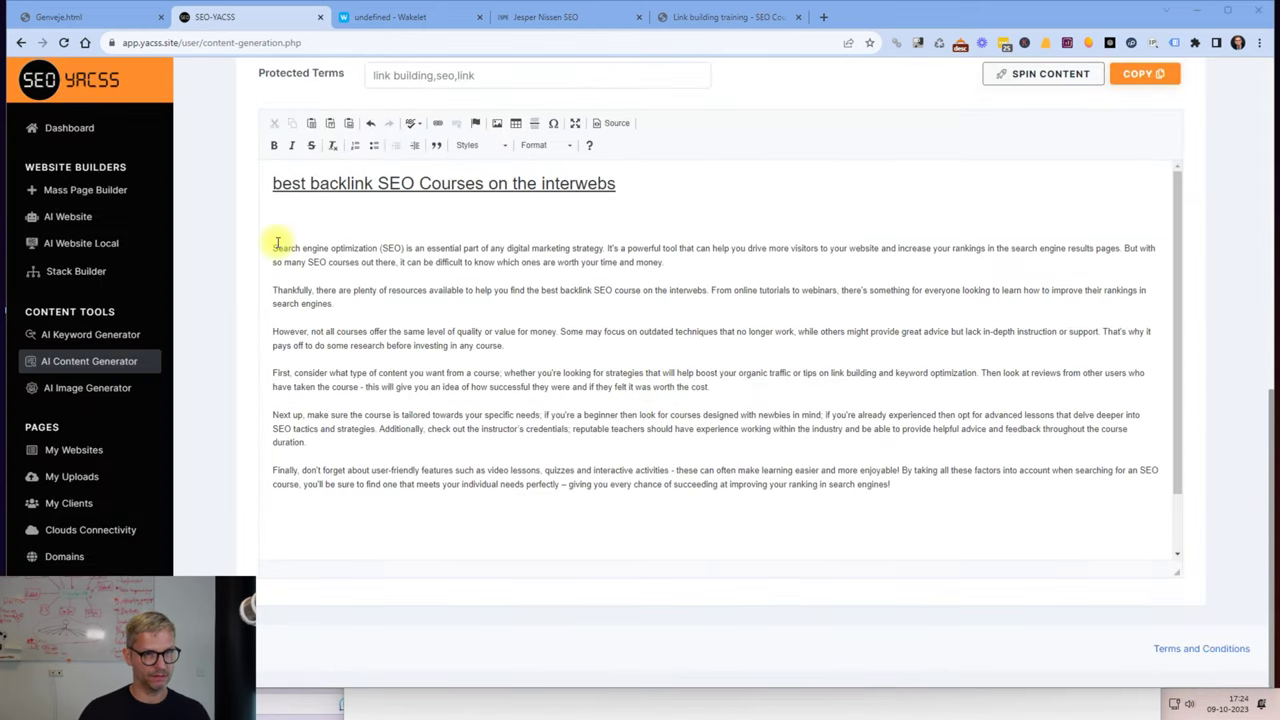
pyautogui.moveTo(271, 248); pyautogui.dragTo(590, 262)
pyautogui.rightClick(588, 262)
pyautogui.click(612, 286)
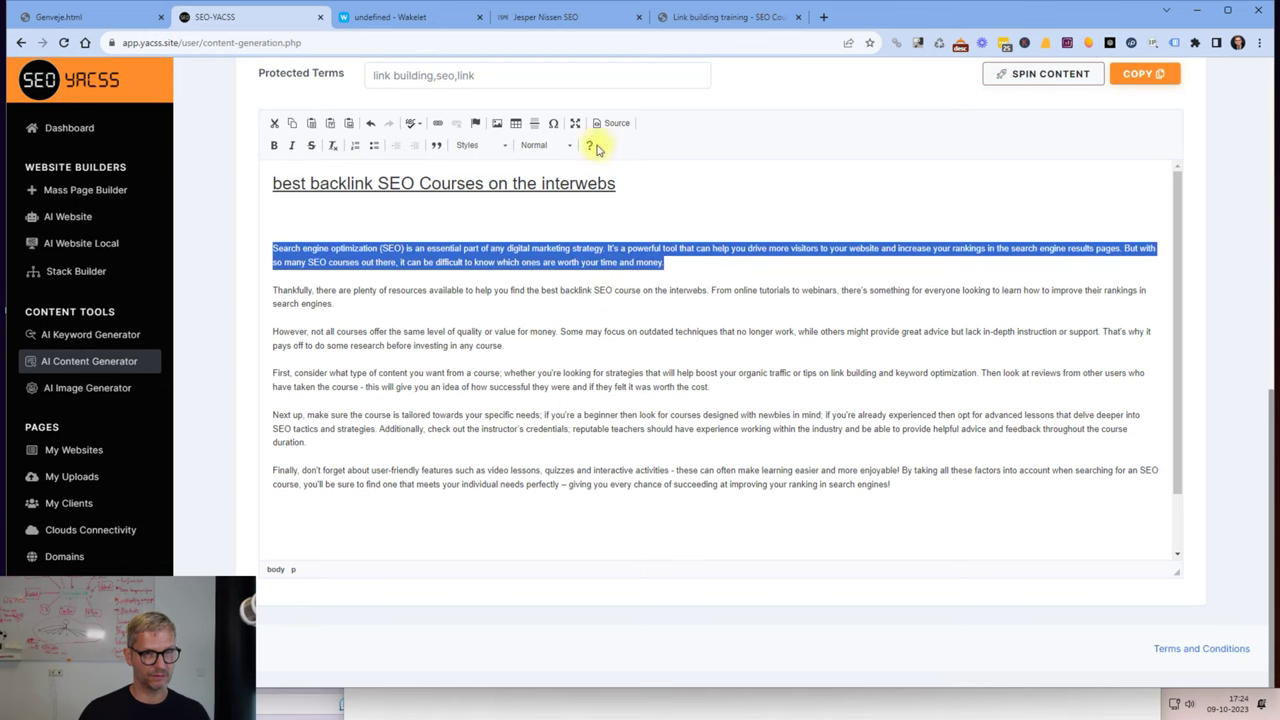
pyautogui.click(390, 17)
pyautogui.hotkey('ctrl', 'v')
# Finish the description and browse the collection's bookmarks and app integrations lists.
pyautogui.click(1048, 422)
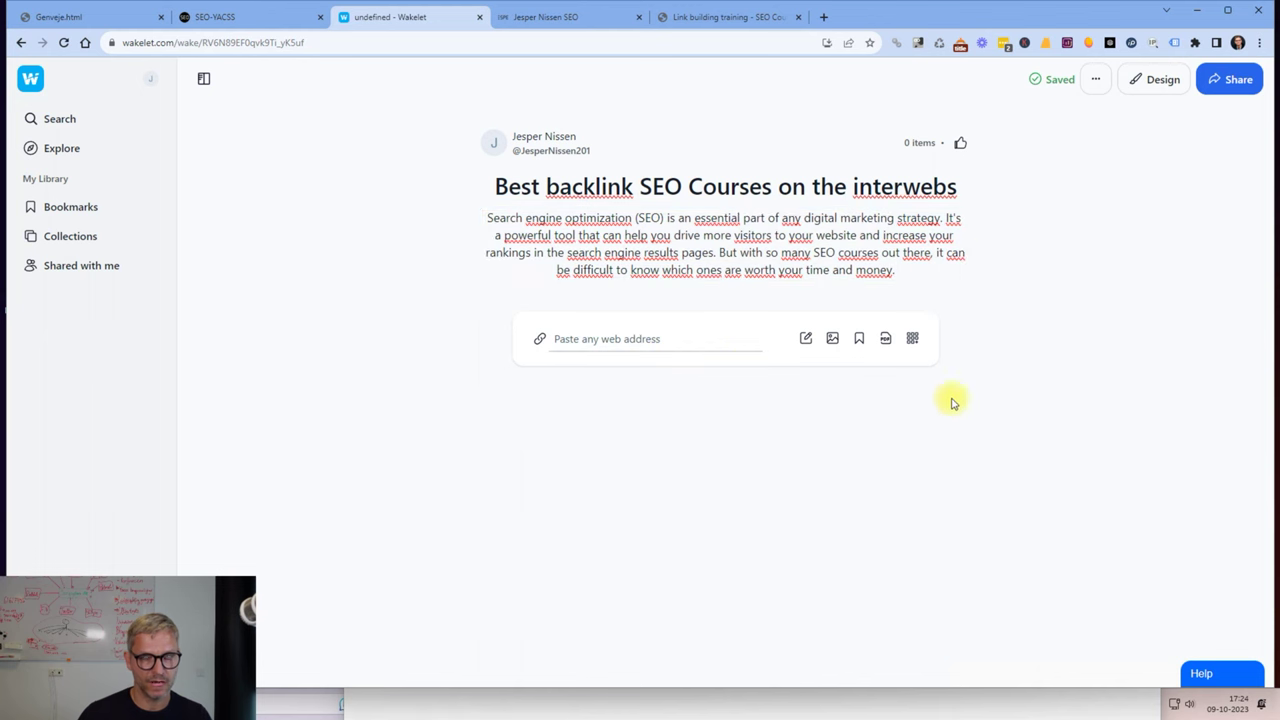
pyautogui.click(797, 189)
pyautogui.click(785, 235)
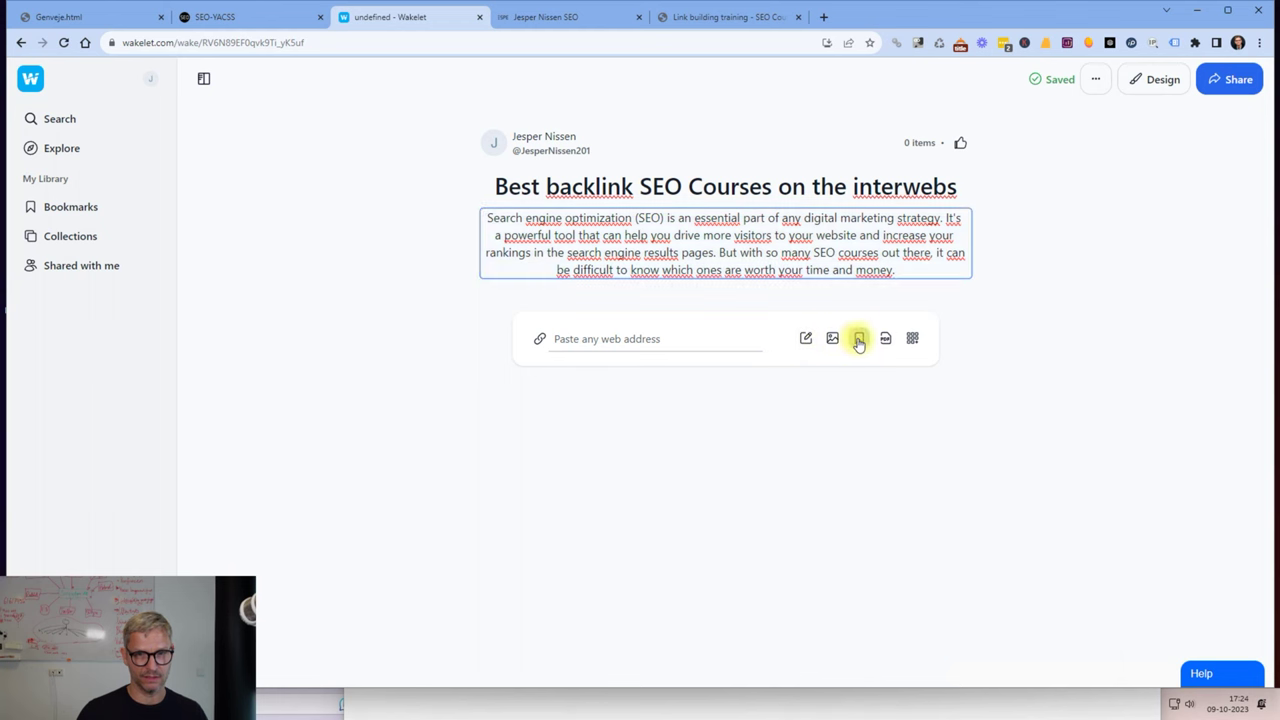
pyautogui.click(858, 341)
pyautogui.click(962, 327)
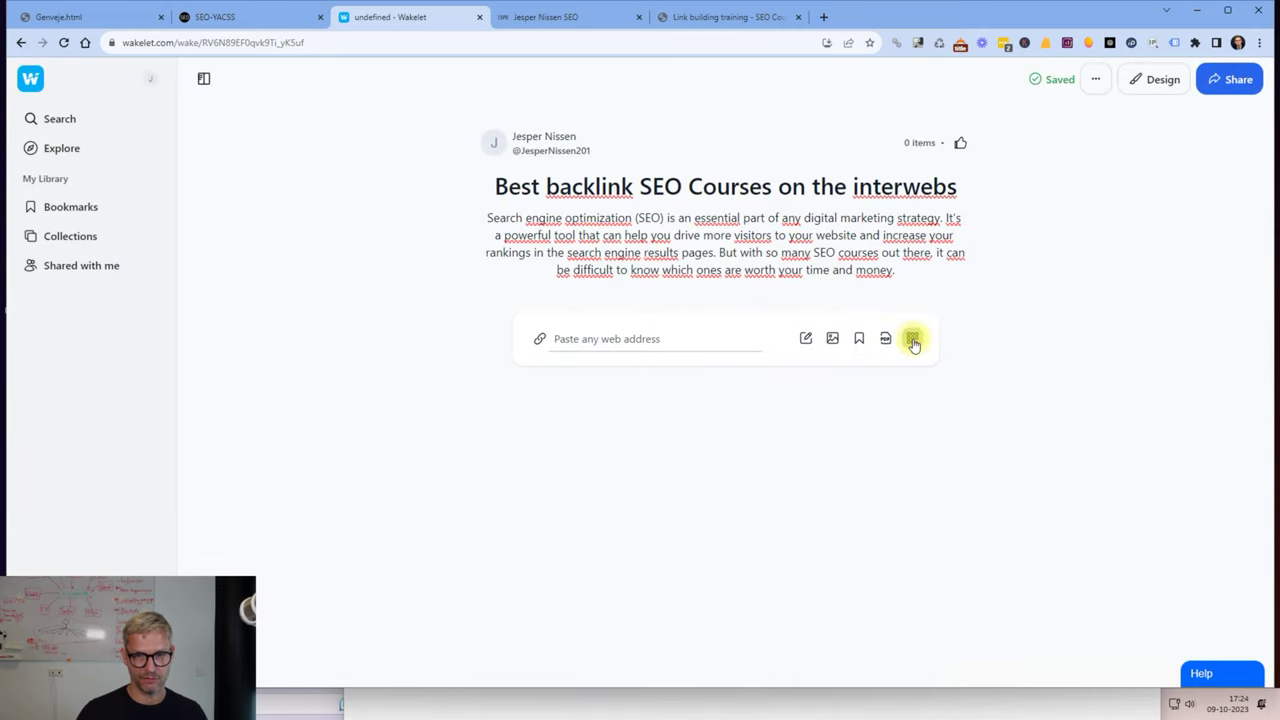
pyautogui.click(913, 340)
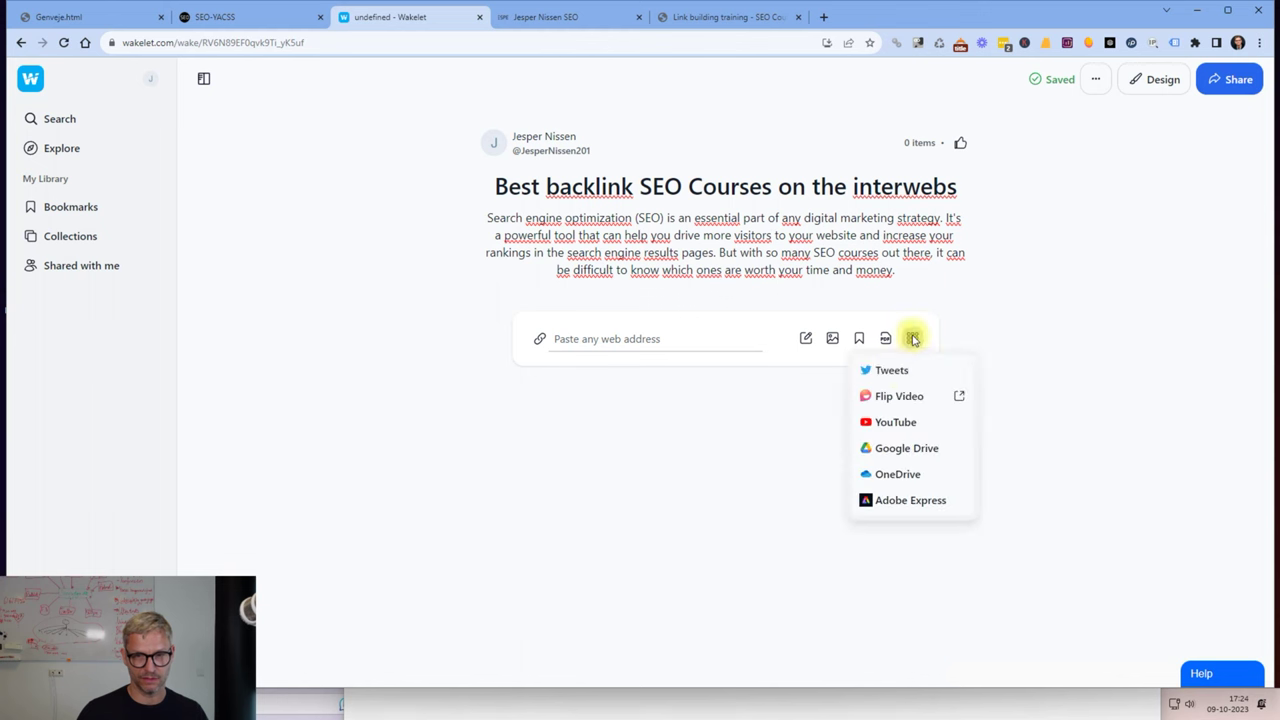
pyautogui.click(1176, 452)
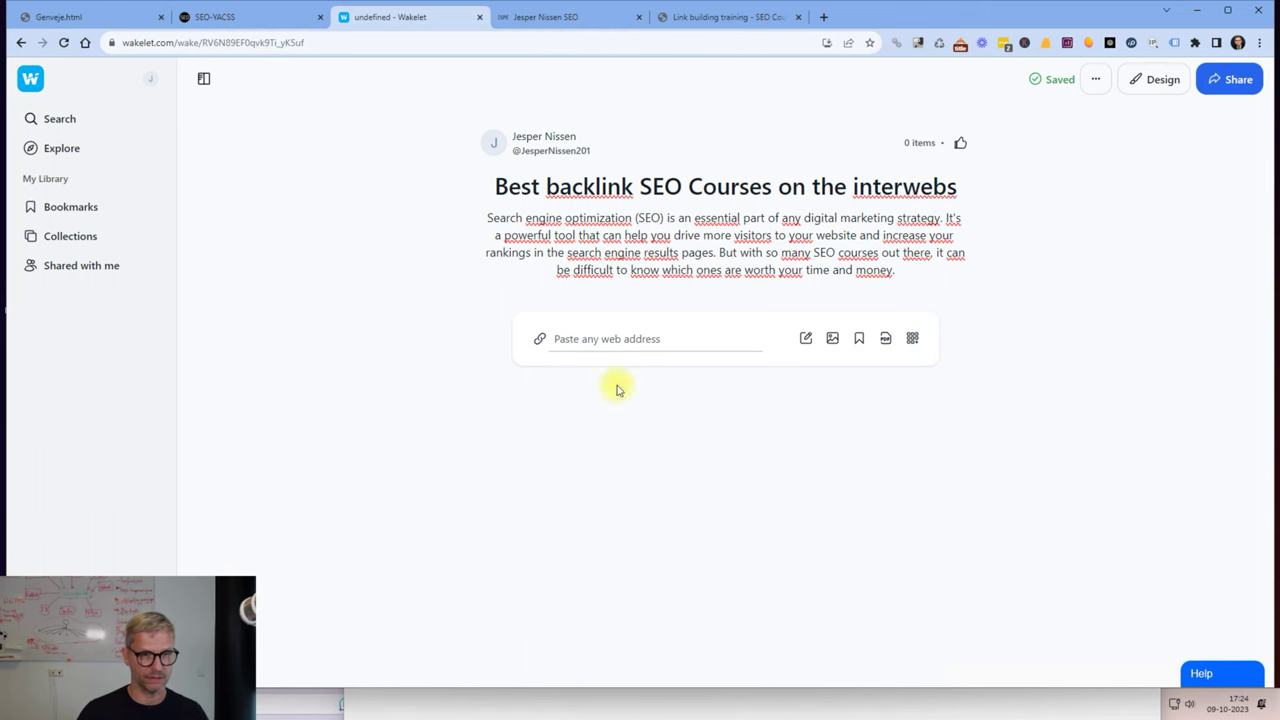
# Copy the link building training courses page's web address for a new link item.
pyautogui.click(590, 341)
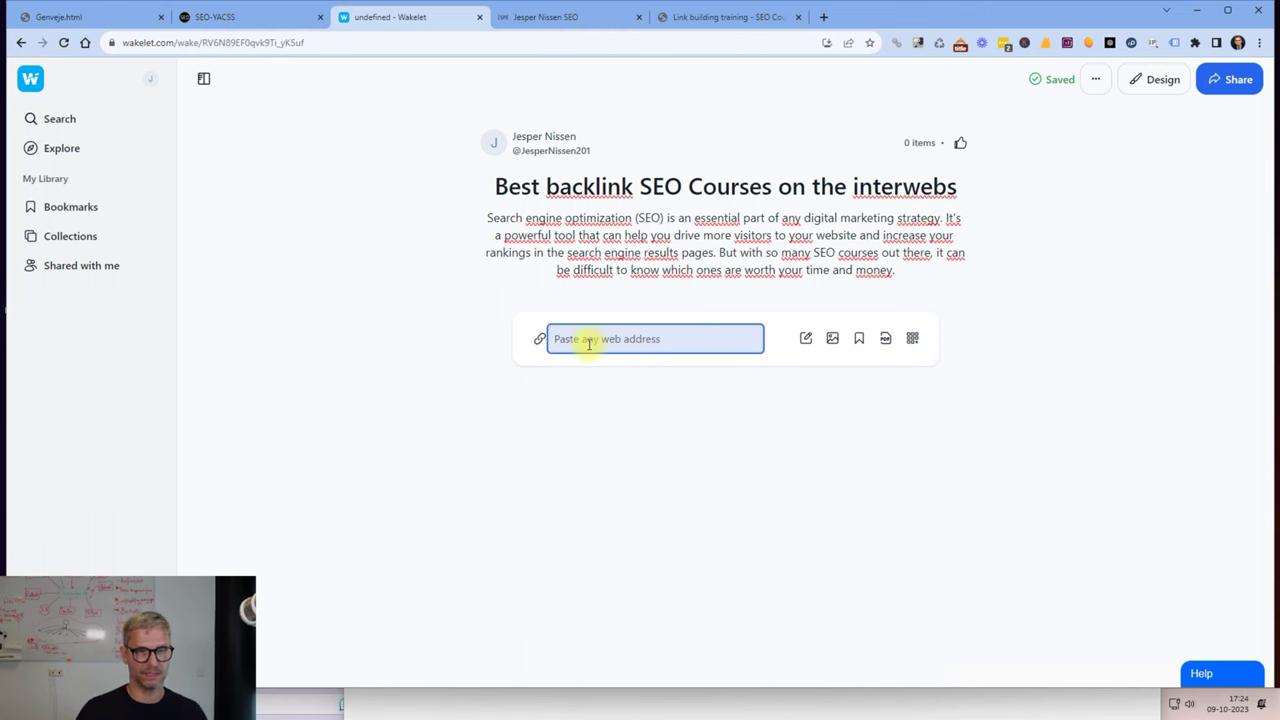
pyautogui.click(720, 17)
pyautogui.click(399, 42)
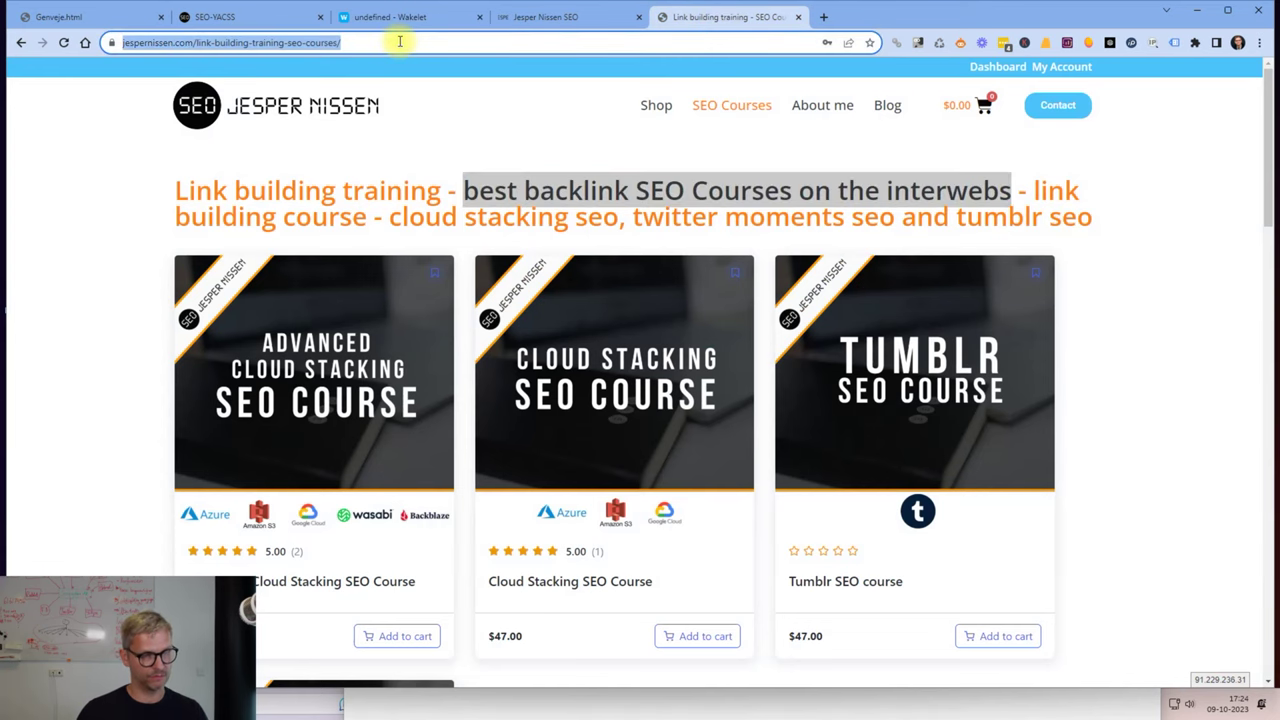
pyautogui.click(214, 17)
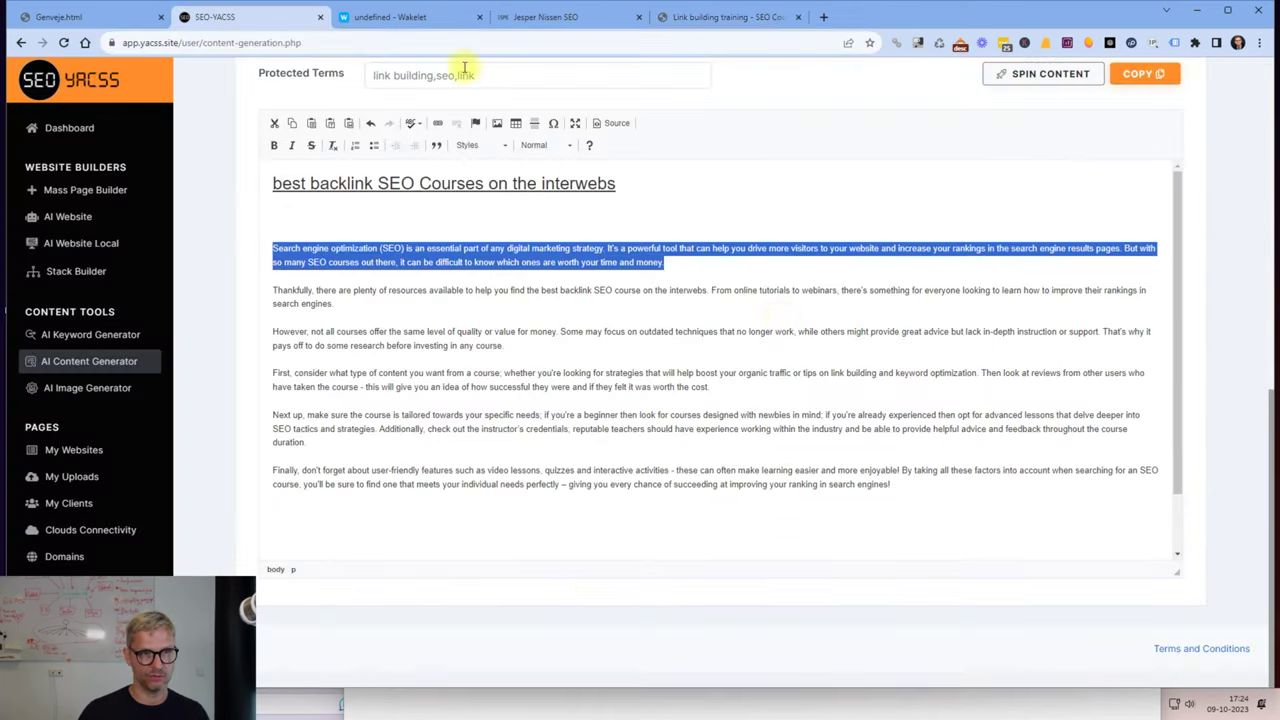
# Paste the courses page URL to add it as a link card in the collection.
pyautogui.click(400, 16)
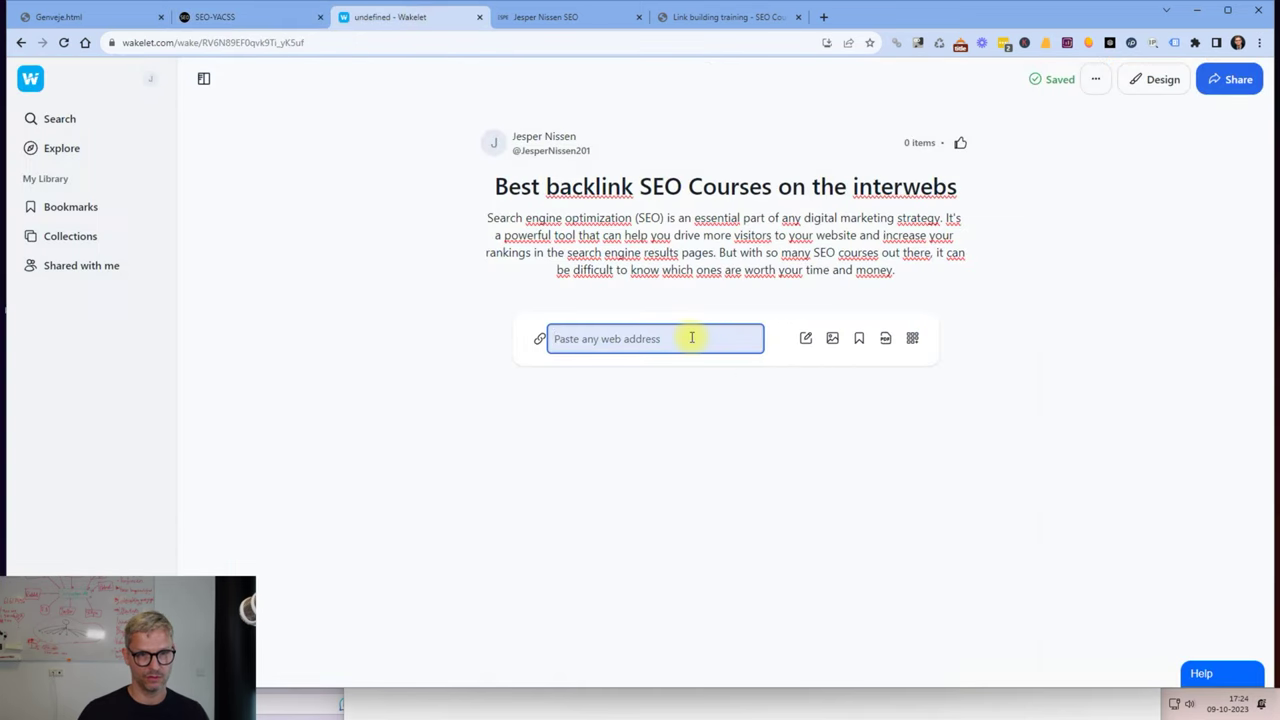
pyautogui.hotkey('ctrl', 'v')
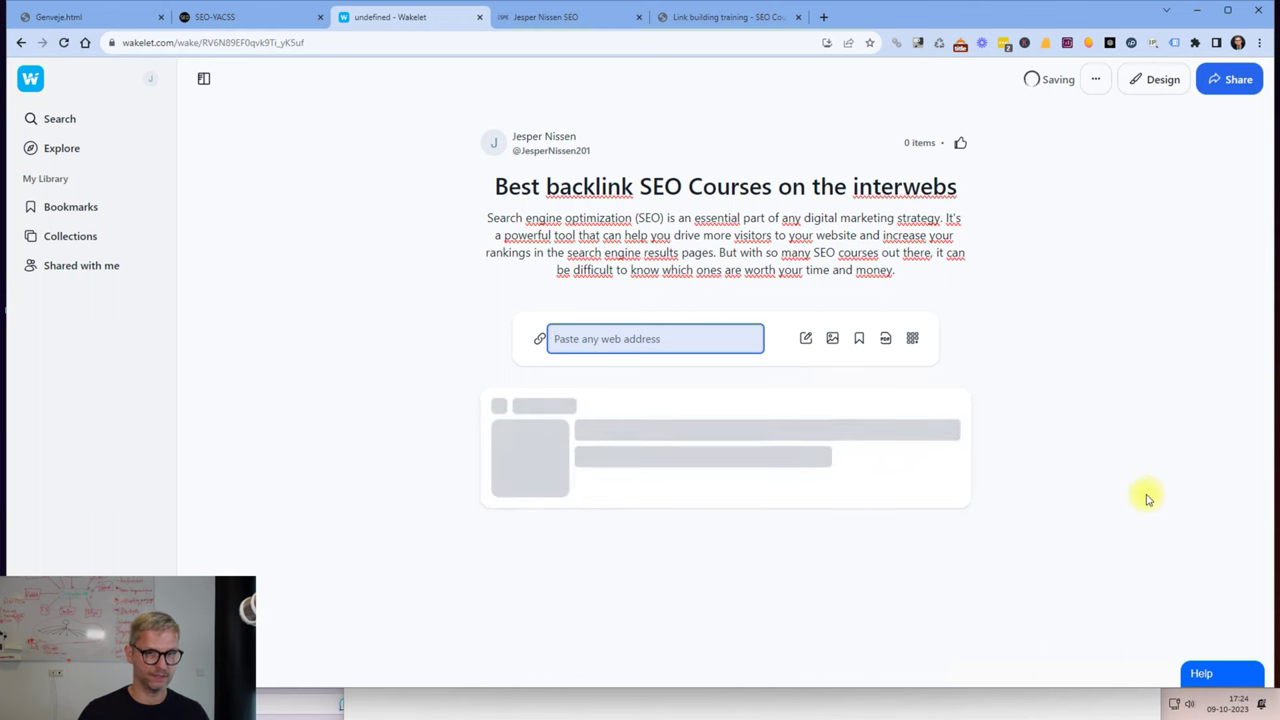
pyautogui.click(1065, 521)
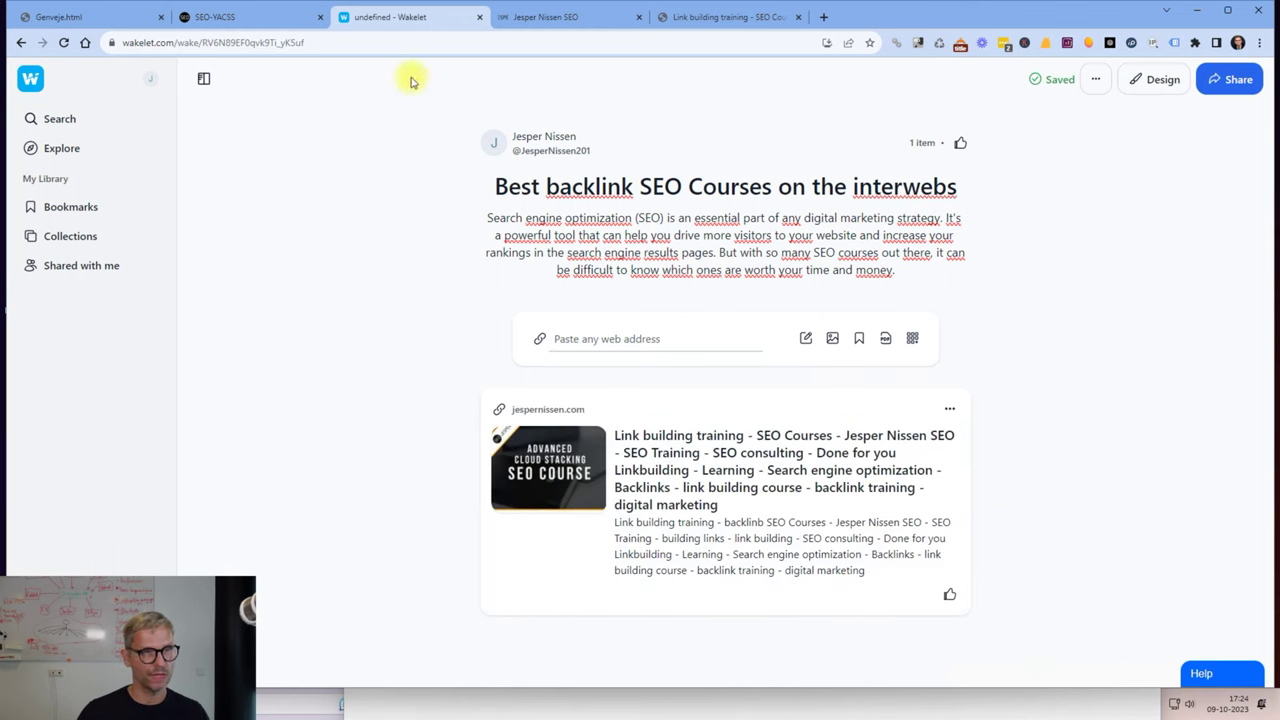
# Check the long-form article step in the checklist and select the whole collection title.
pyautogui.hotkey('alt', 'Tab')
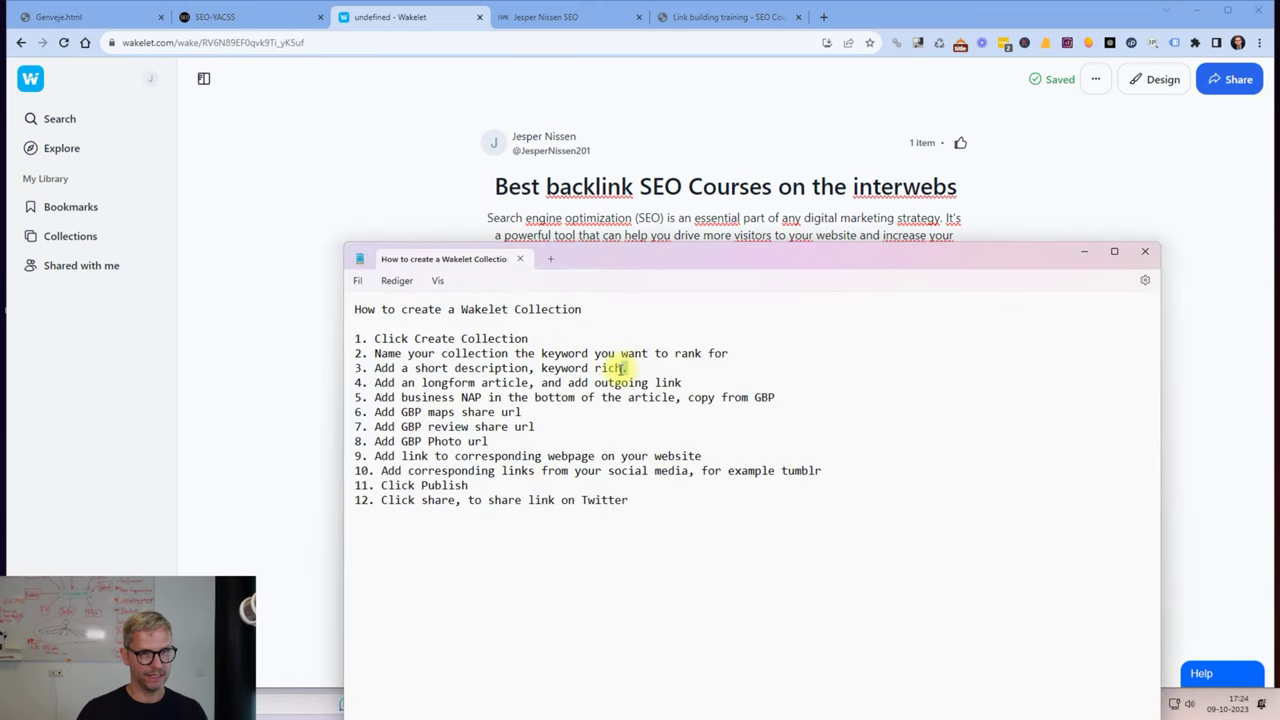
pyautogui.moveTo(682, 383); pyautogui.dragTo(383, 383)
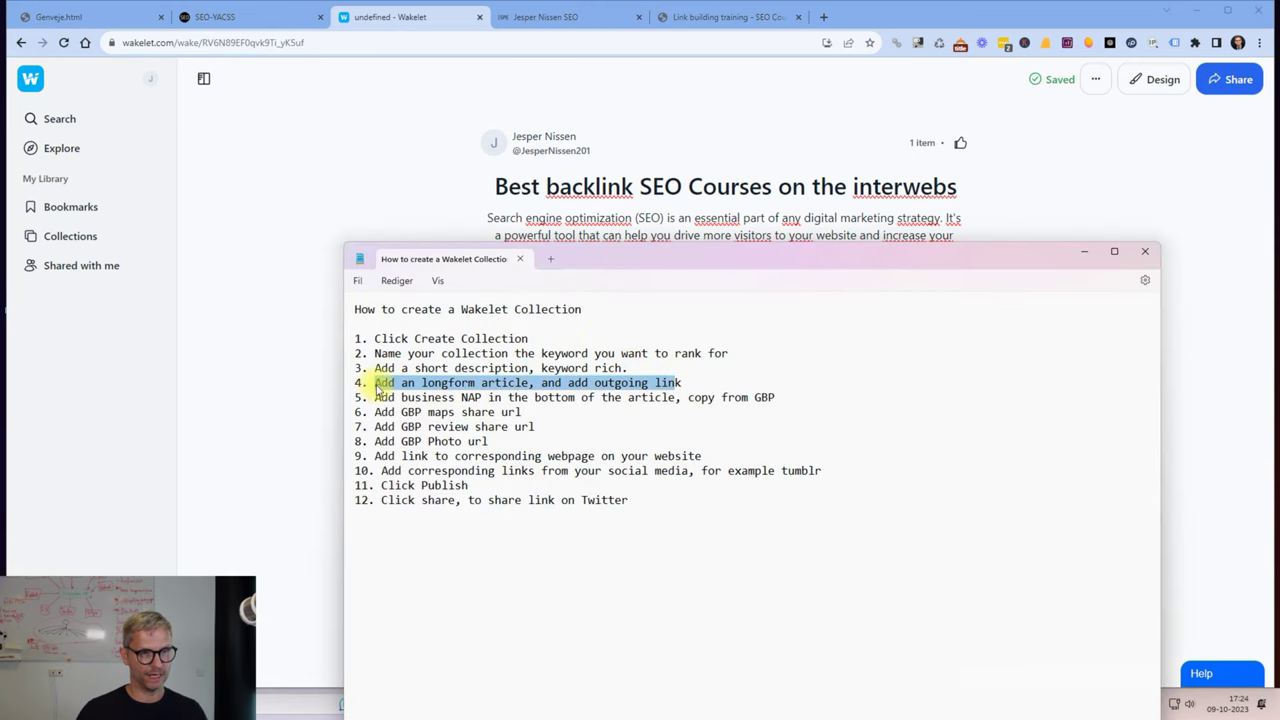
pyautogui.click(657, 383)
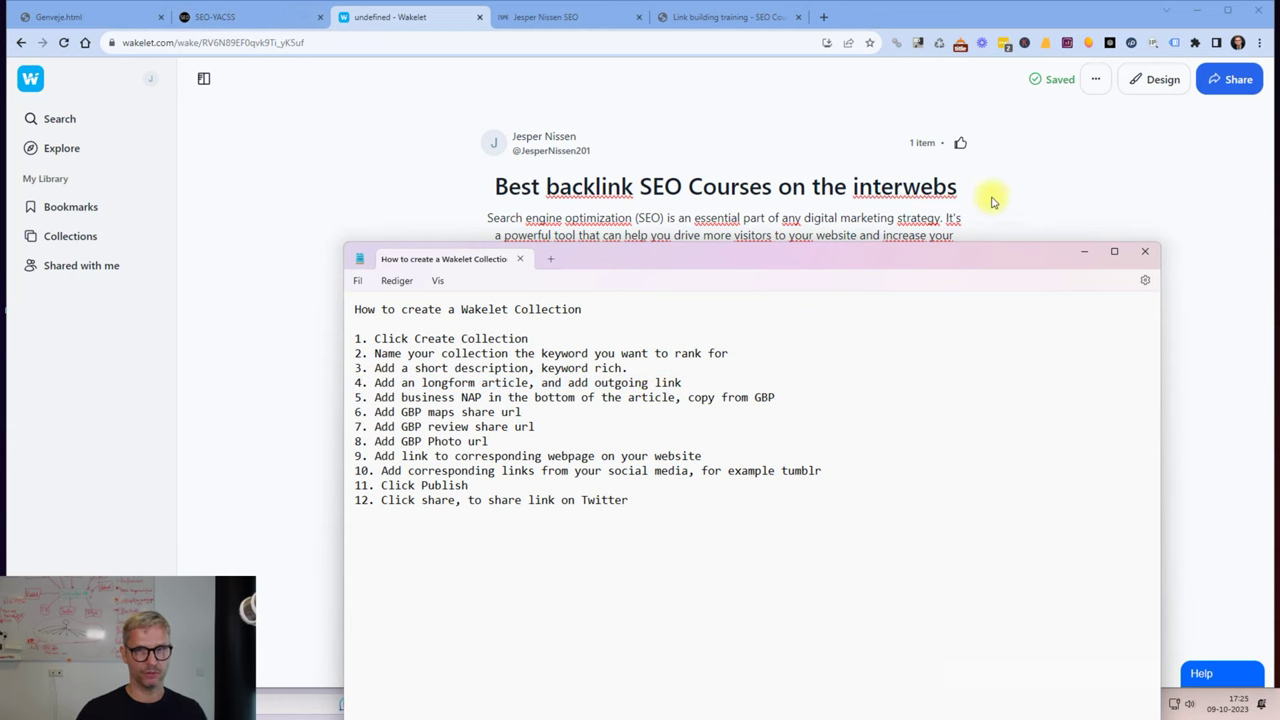
pyautogui.click(930, 186)
pyautogui.moveTo(957, 186); pyautogui.dragTo(497, 186)
# Copy the collection title into the keyword list of a fresh AI Content Generator form.
pyautogui.rightClick(519, 188)
pyautogui.click(567, 234)
pyautogui.click(271, 15)
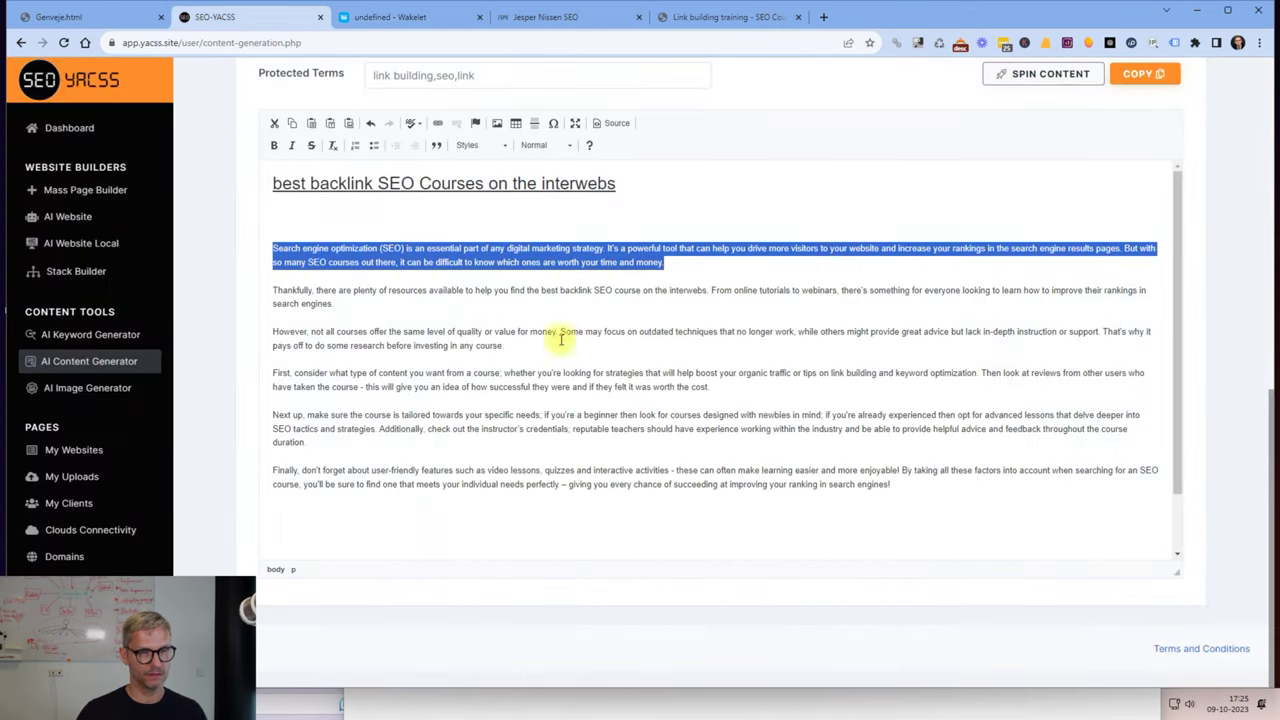
pyautogui.click(97, 362)
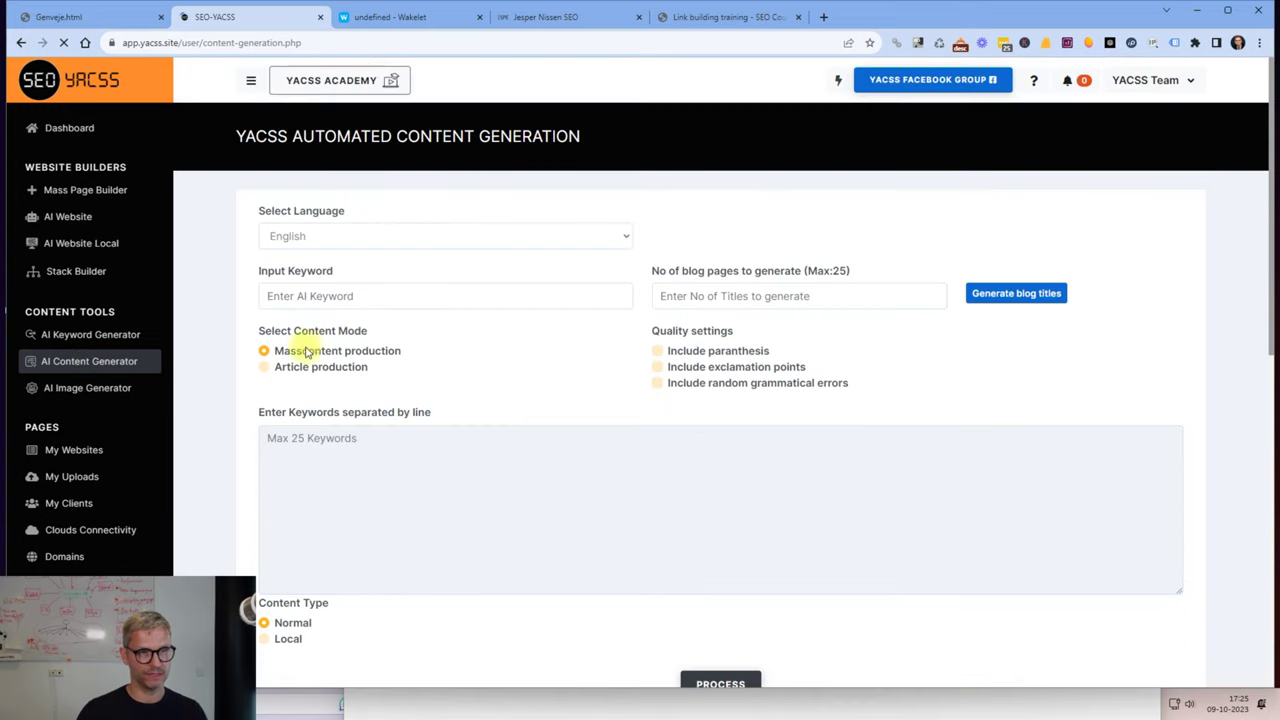
pyautogui.click(366, 295)
pyautogui.hotkey('ctrl', 'v')
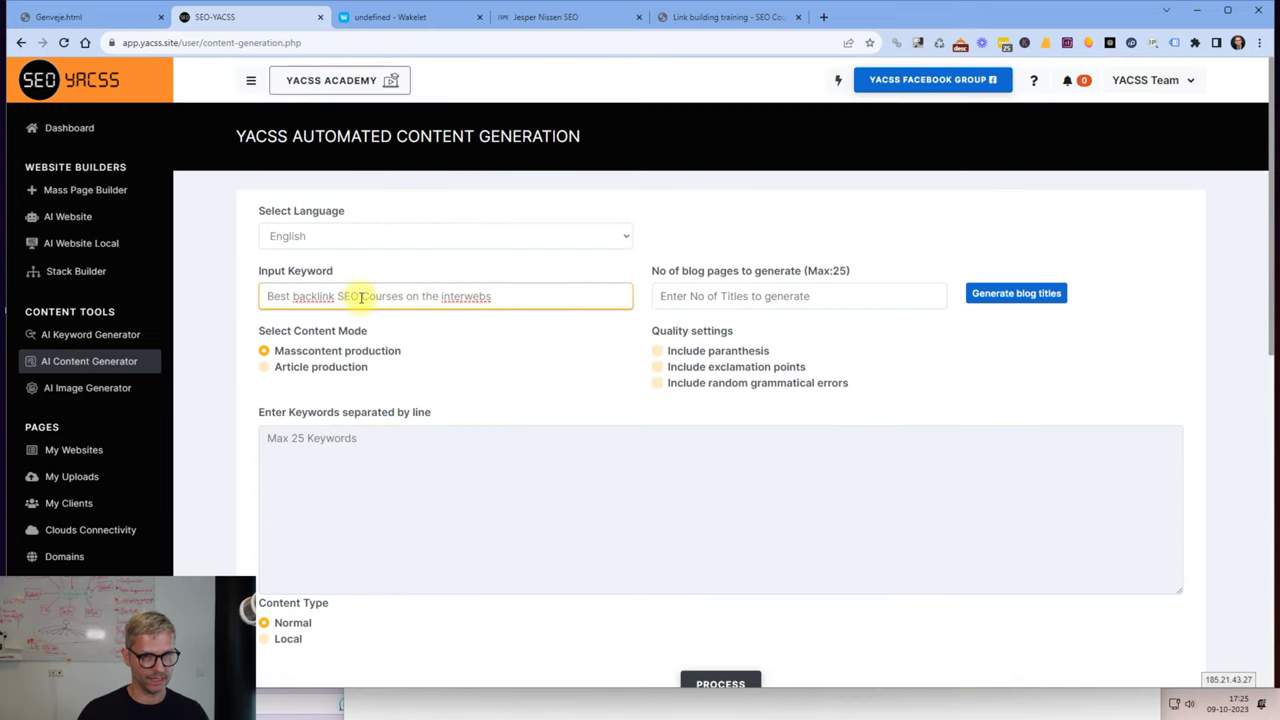
pyautogui.moveTo(508, 292); pyautogui.dragTo(128, 268)
pyautogui.press('BackSpace')
pyautogui.click(361, 483)
pyautogui.hotkey('ctrl', 'v')
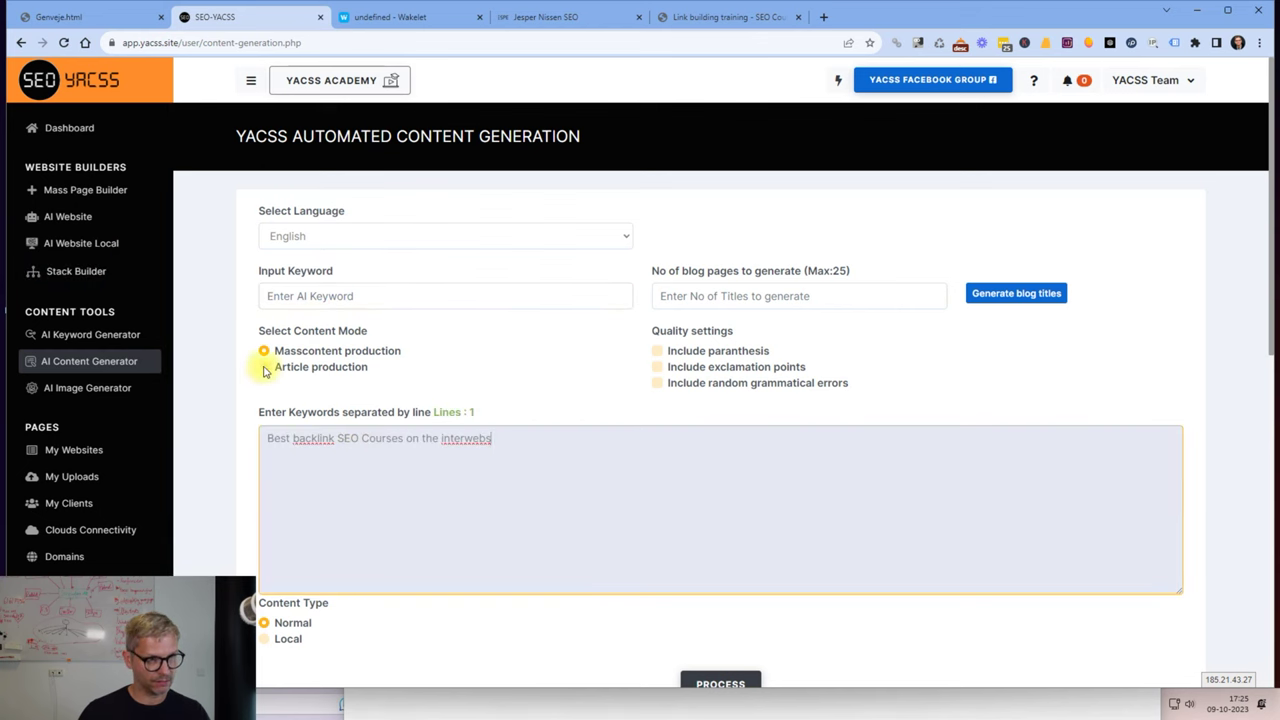
# Generate the long-form article in Article production mode and select the whole article.
pyautogui.click(264, 368)
pyautogui.scroll(-3, 905, 535)
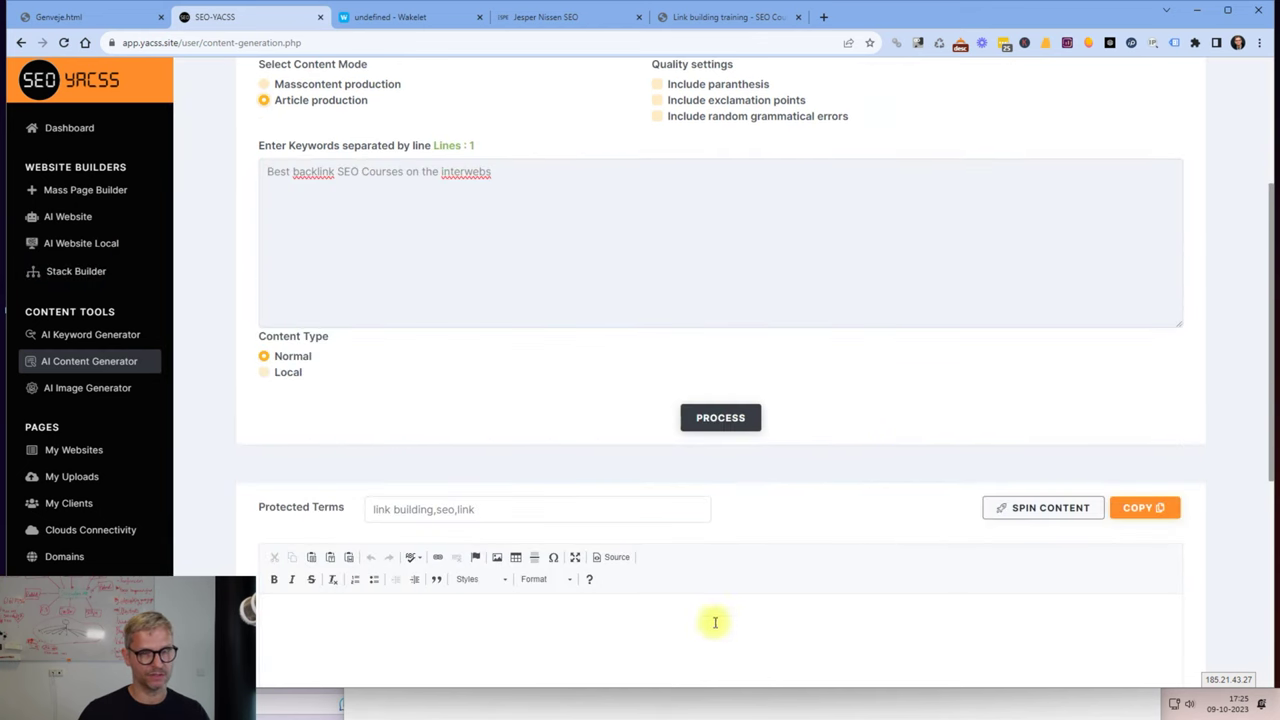
pyautogui.click(725, 424)
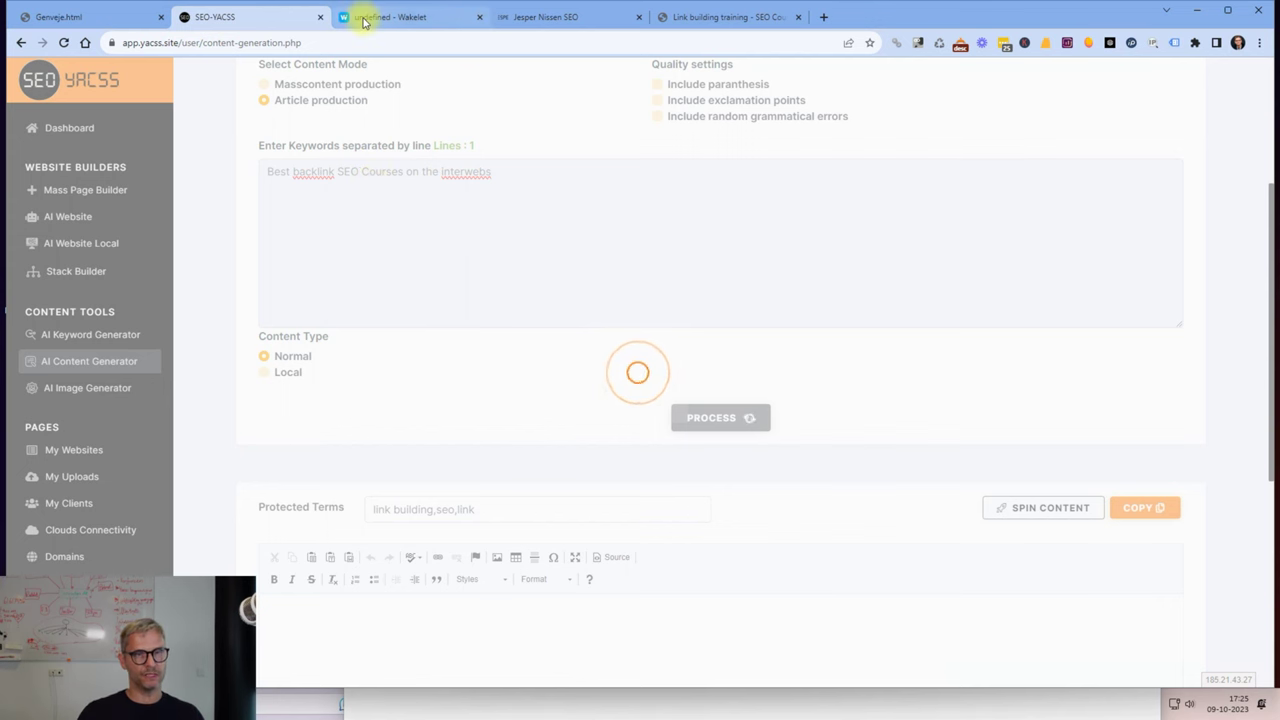
pyautogui.moveTo(368, 18)
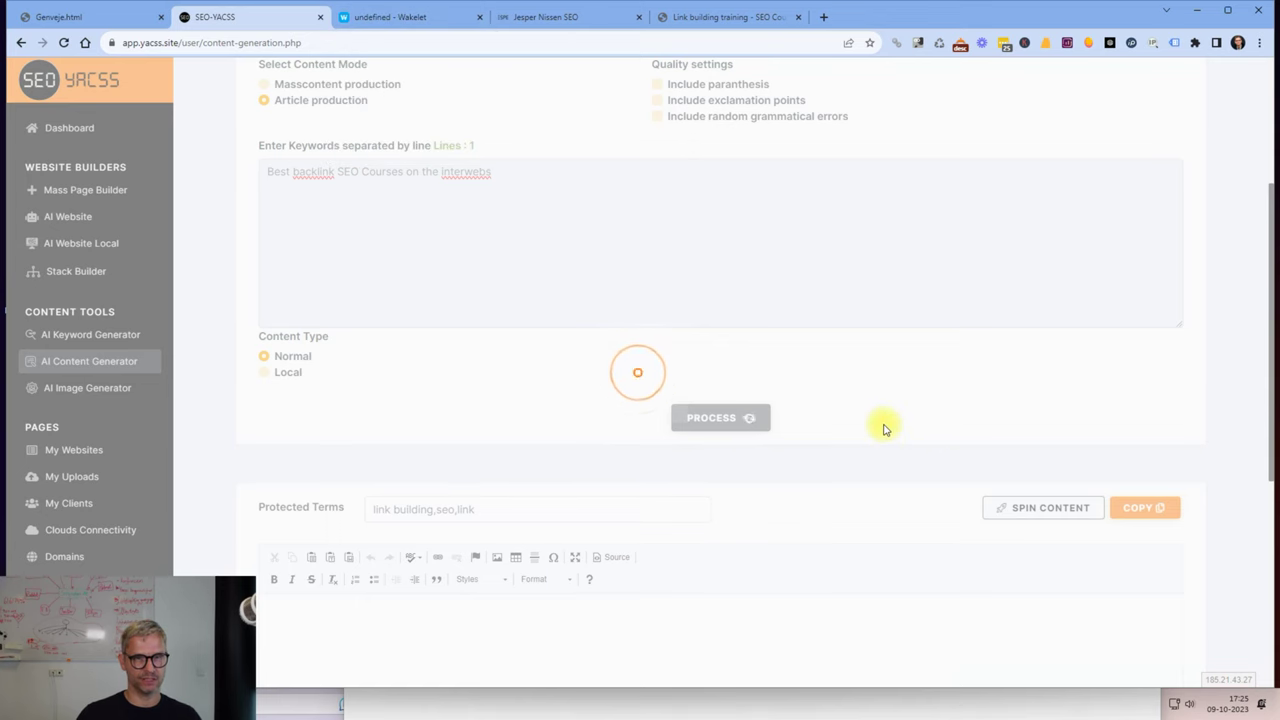
pyautogui.scroll(3, 886, 423)
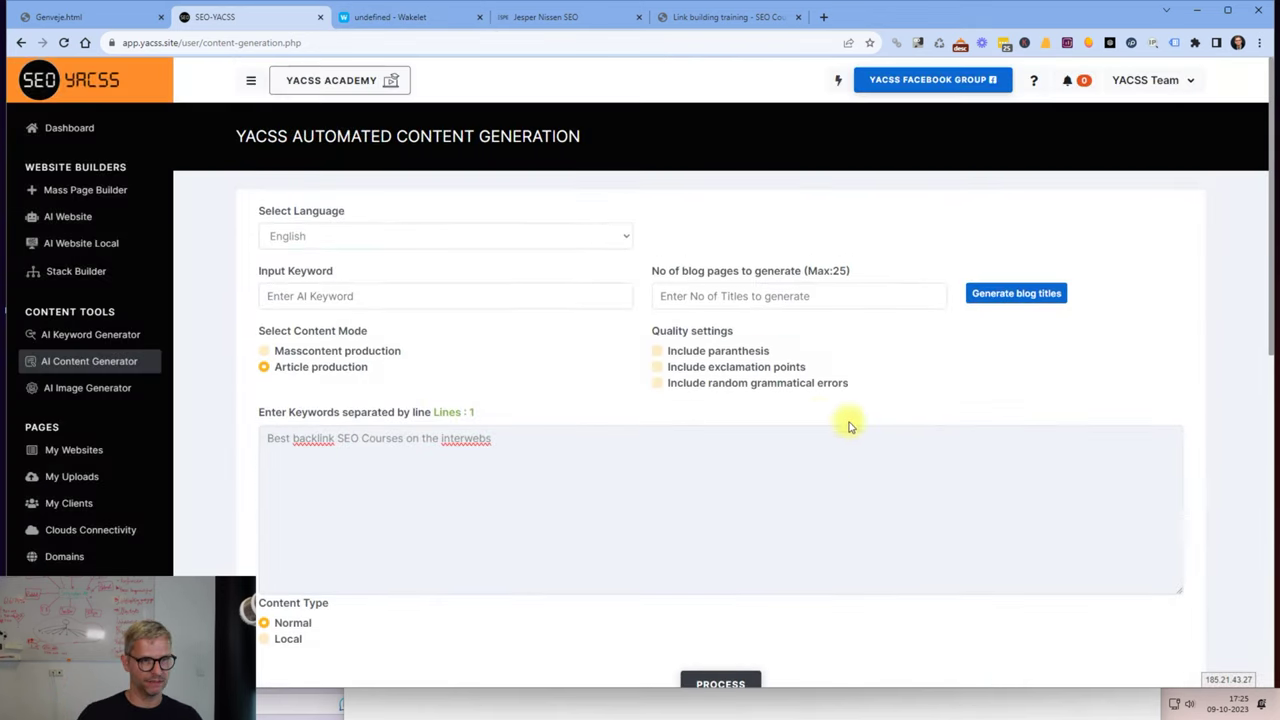
pyautogui.scroll(-4, 817, 417)
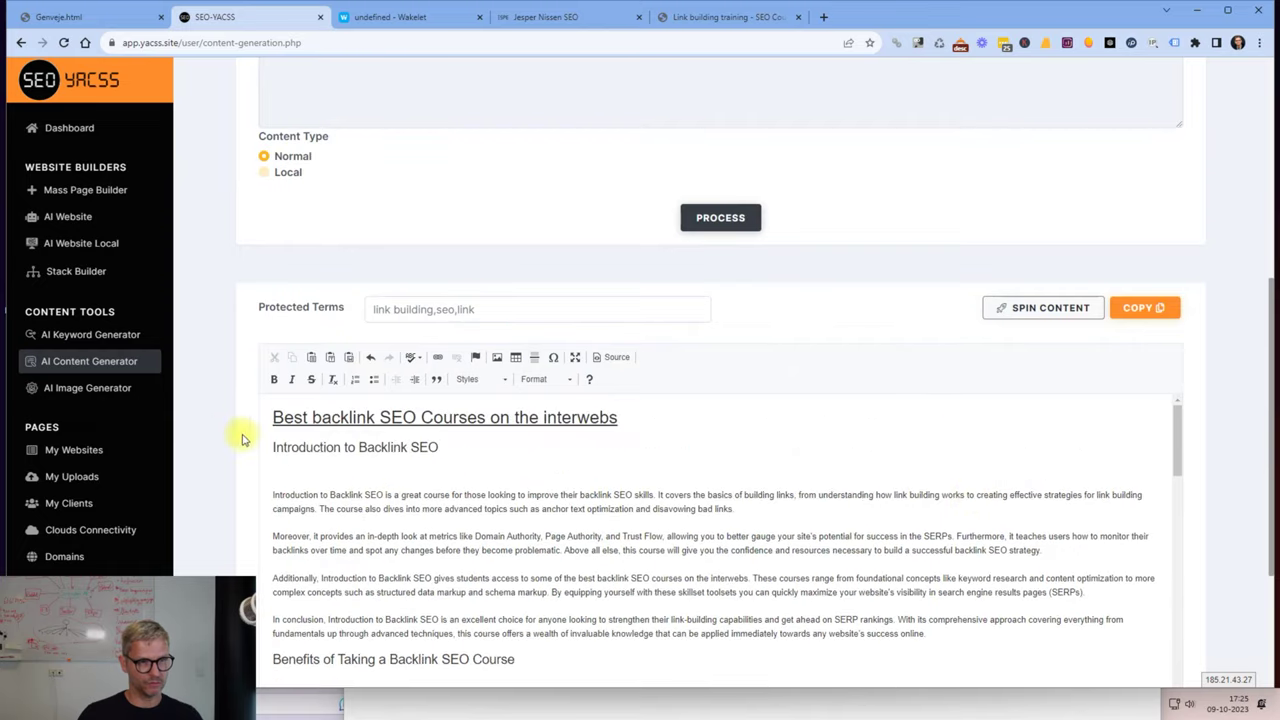
pyautogui.moveTo(268, 415); pyautogui.dragTo(630, 636)
pyautogui.scroll(-5, 420, 560)
pyautogui.scroll(-1, 445, 535)
pyautogui.rightClick(490, 582)
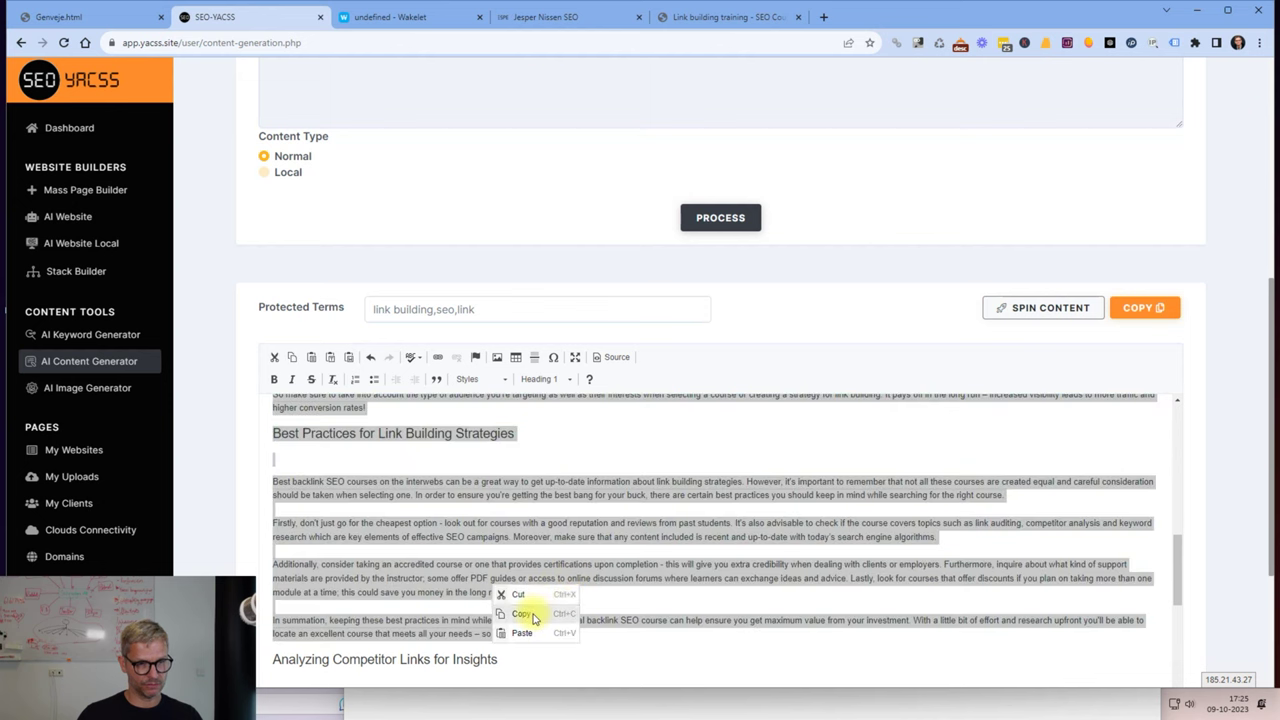
# Copy the article and paste it into a new text item in the collection.
pyautogui.click(536, 607)
pyautogui.click(418, 20)
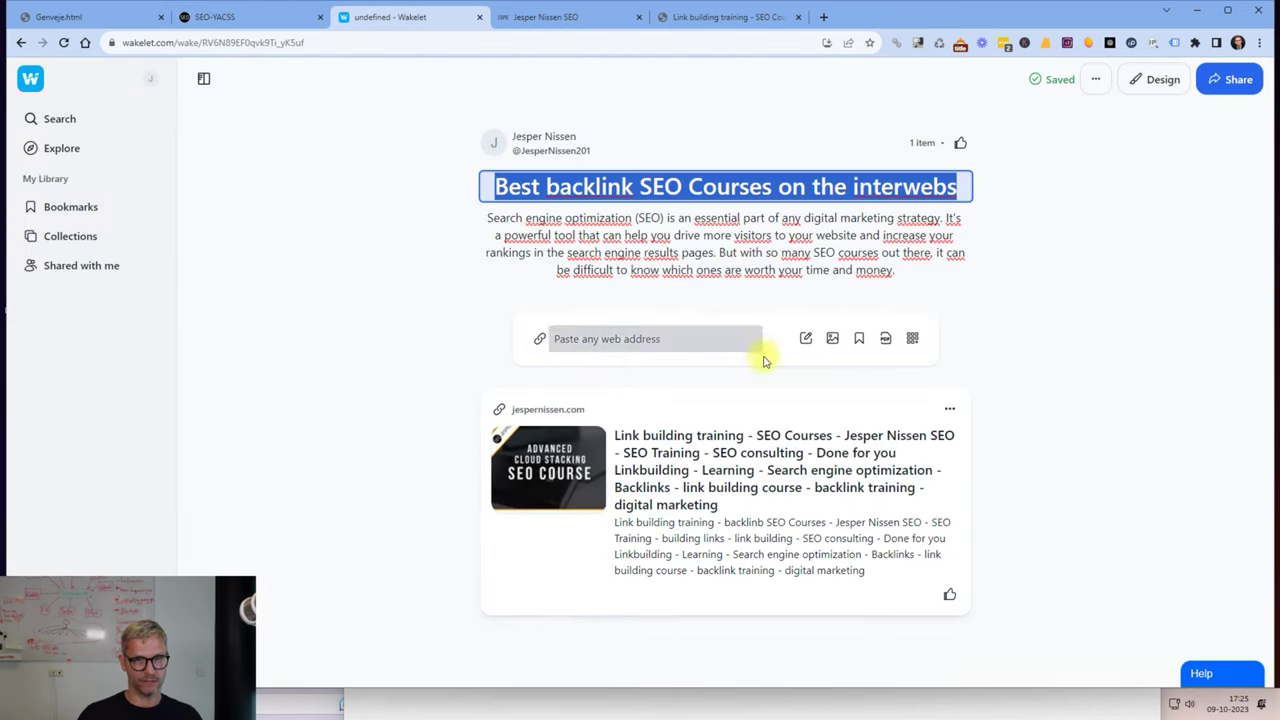
pyautogui.click(808, 340)
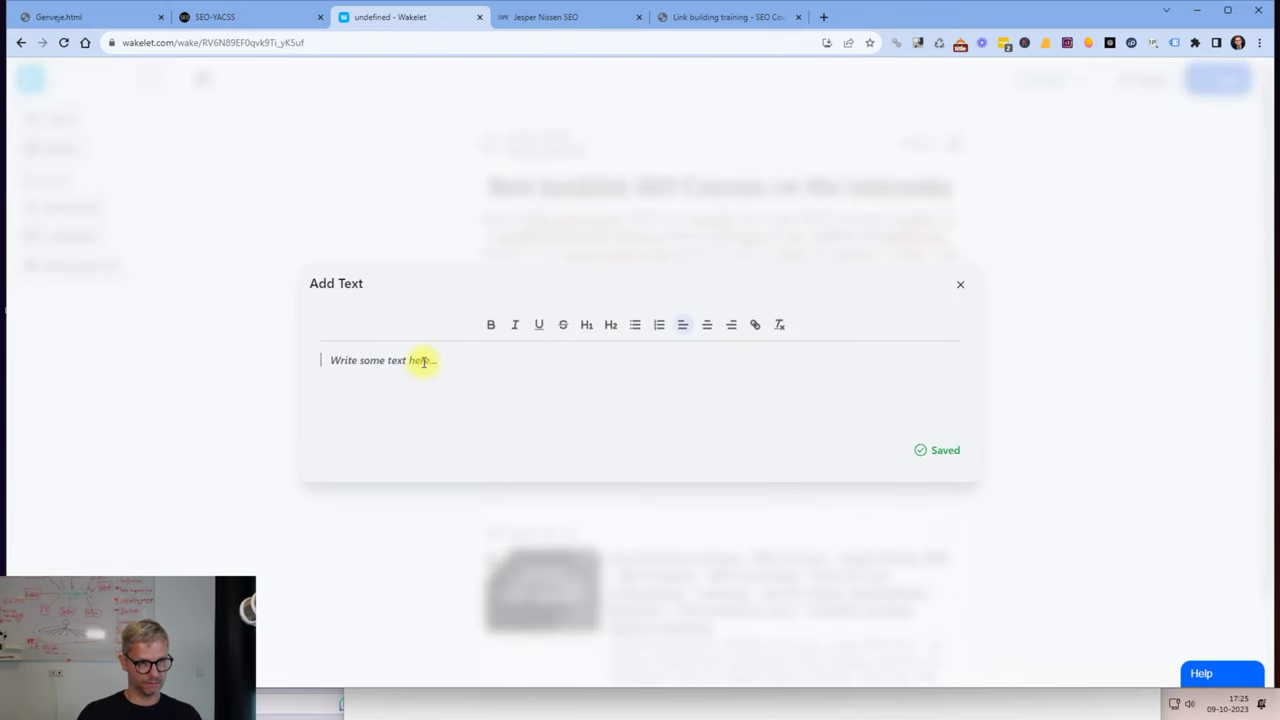
pyautogui.hotkey('ctrl', 'v')
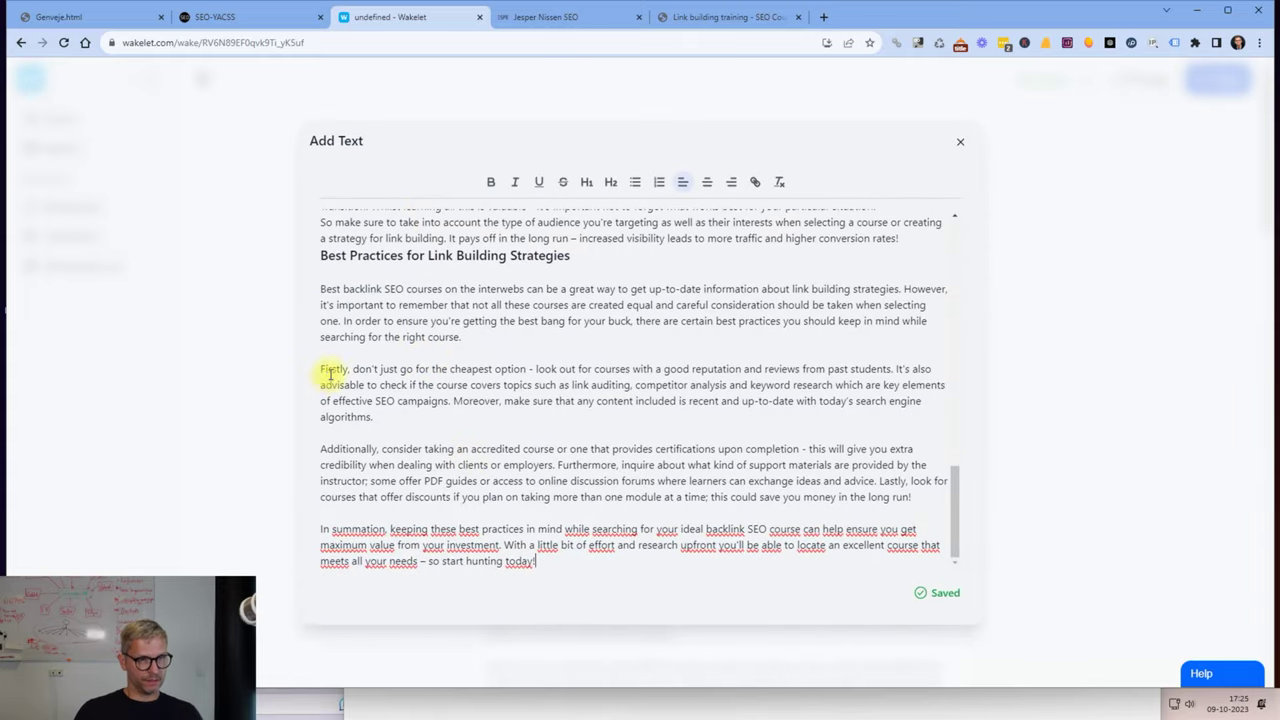
# Delete the article's closing paragraphs from 'Firstly' onward and its introduction section.
pyautogui.moveTo(328, 360); pyautogui.dragTo(729, 634)
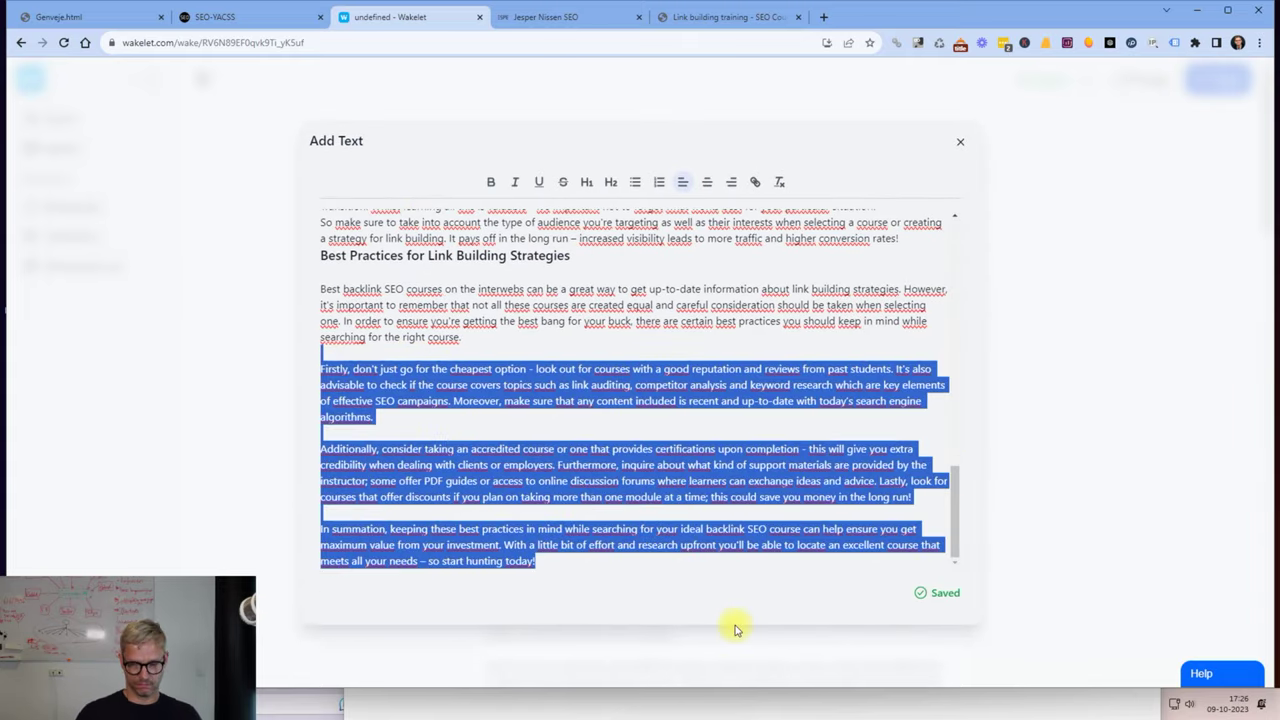
pyautogui.press('BackSpace')
pyautogui.scroll(10, 450, 380)
pyautogui.moveTo(320, 244); pyautogui.dragTo(620, 541)
pyautogui.press('BackSpace')
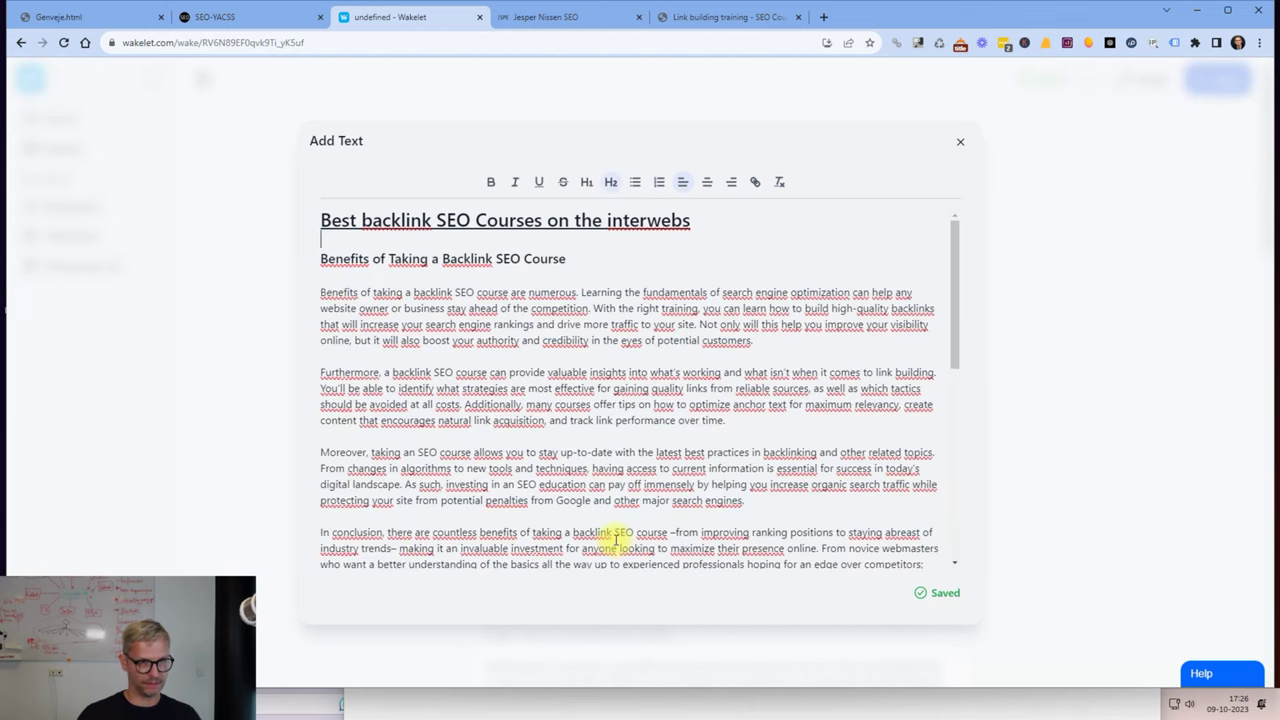
pyautogui.scroll(-5, 617, 540)
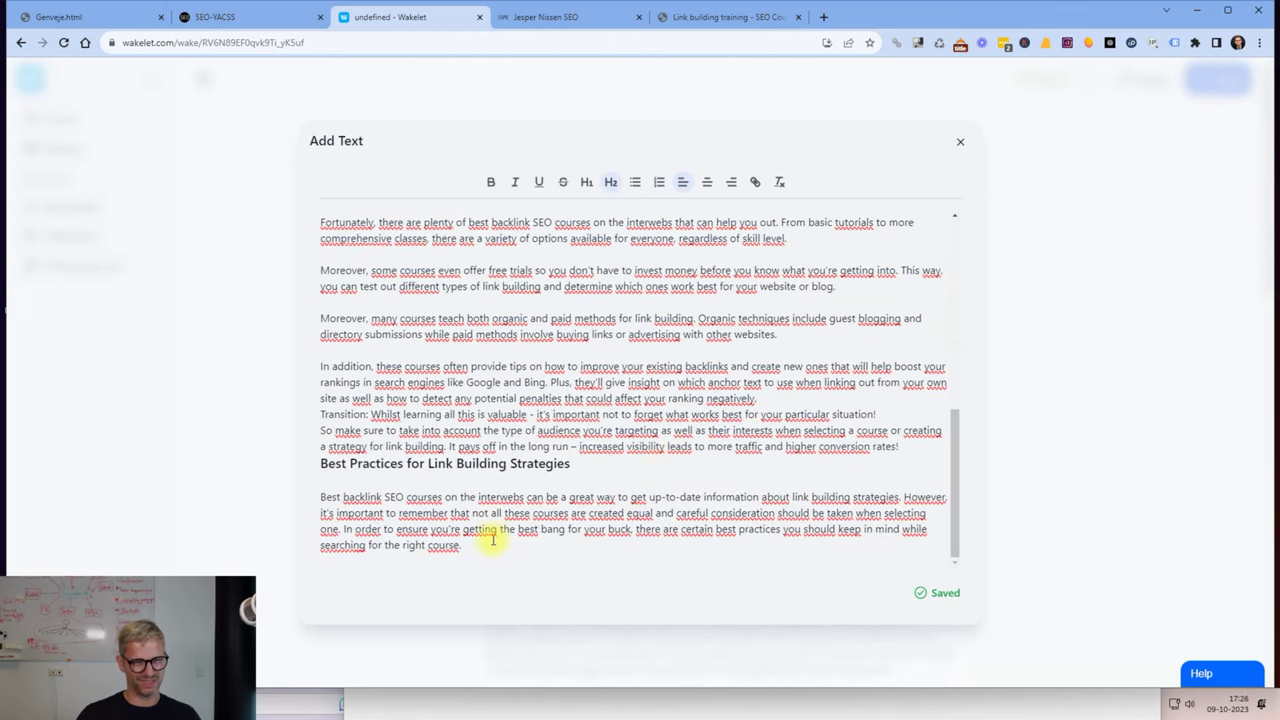
pyautogui.click(1134, 563)
pyautogui.scroll(-8, 908, 503)
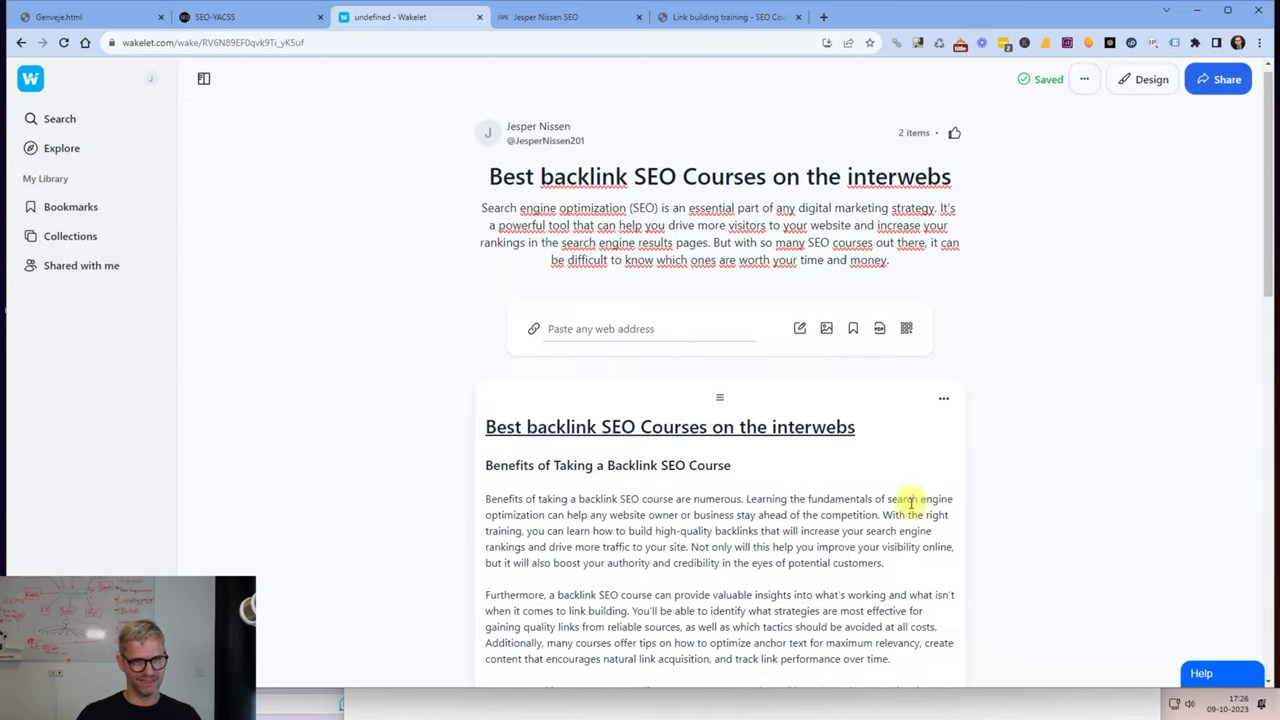
pyautogui.scroll(10, 814, 437)
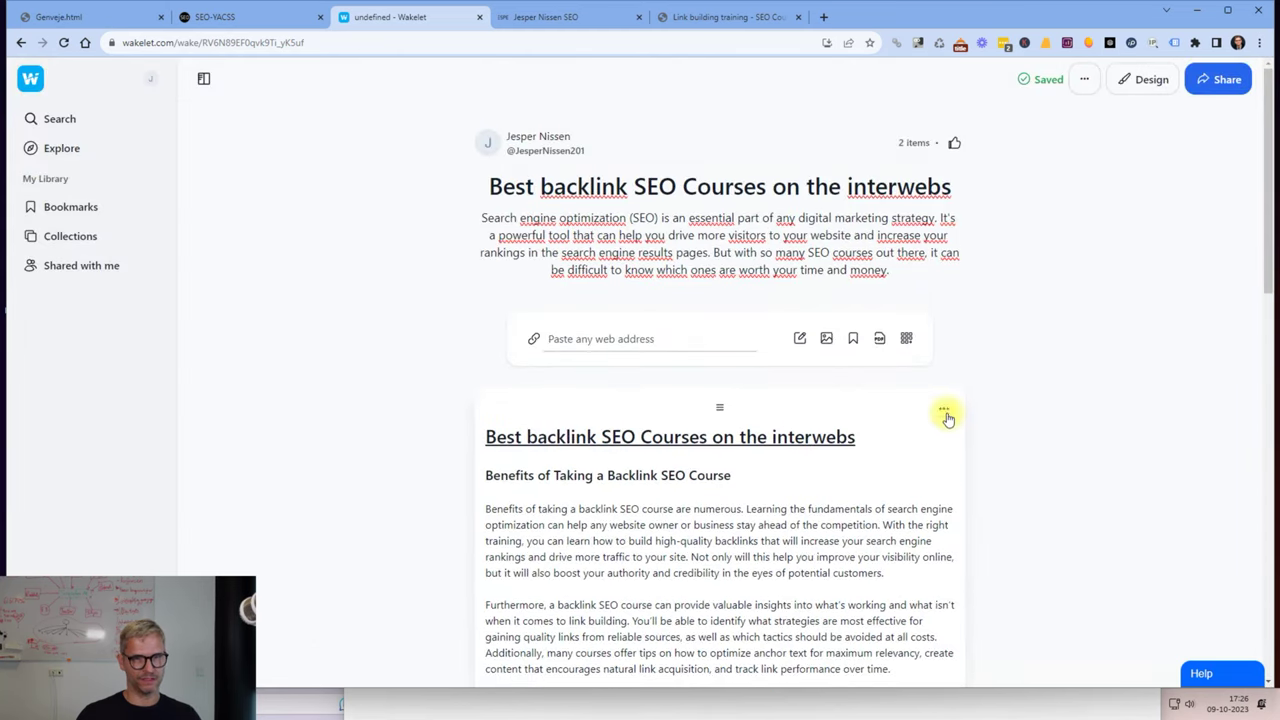
pyautogui.click(944, 411)
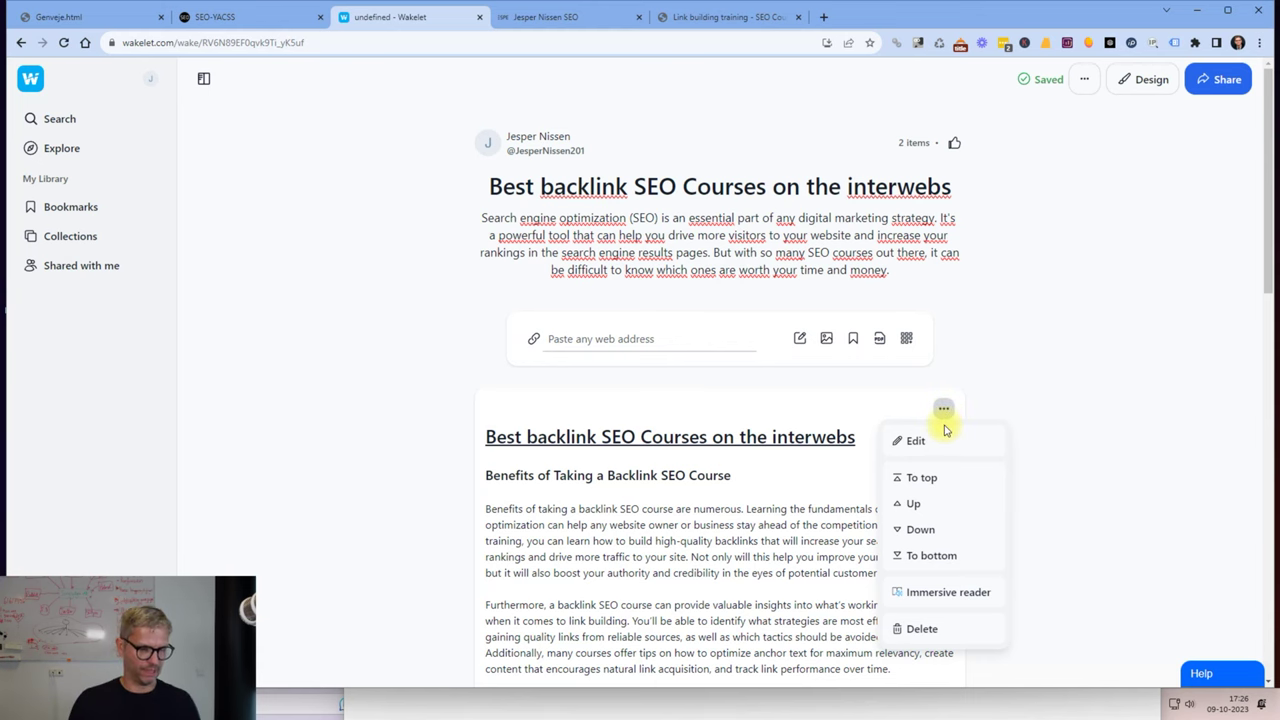
pyautogui.click(1029, 397)
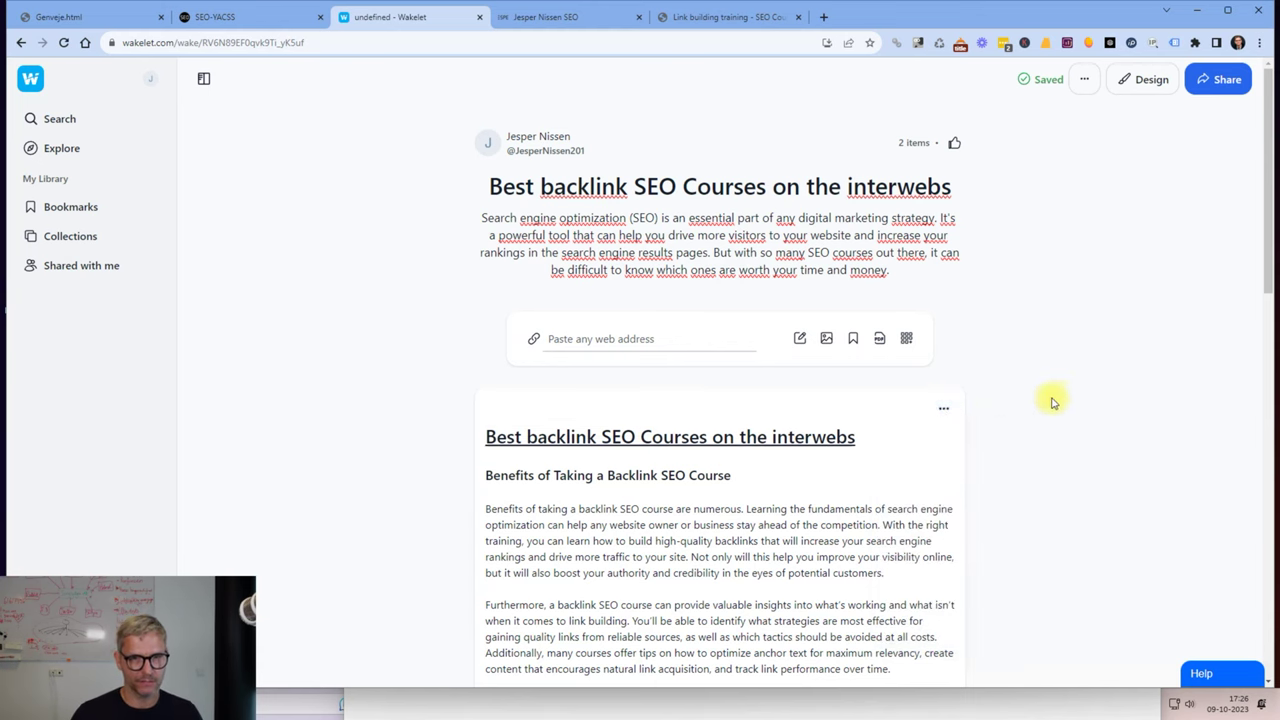
pyautogui.hotkey('alt', 'Tab')
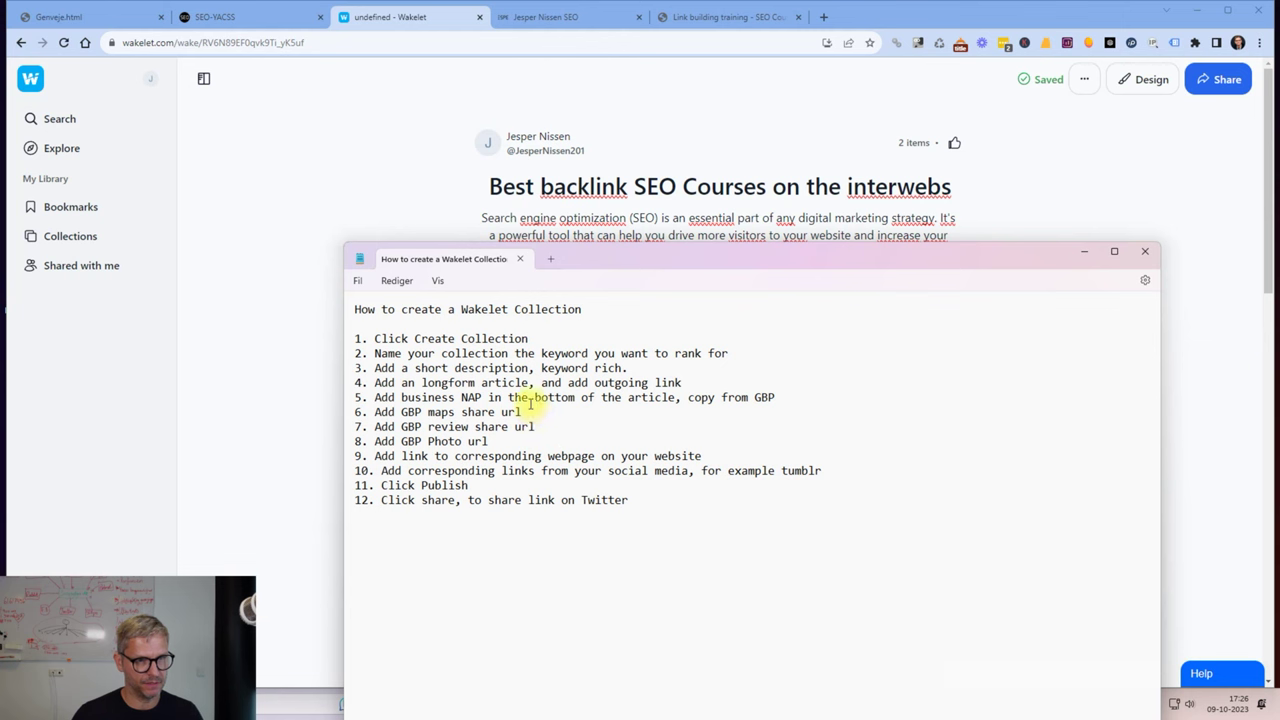
pyautogui.moveTo(373, 397); pyautogui.dragTo(760, 400)
pyautogui.click(800, 397)
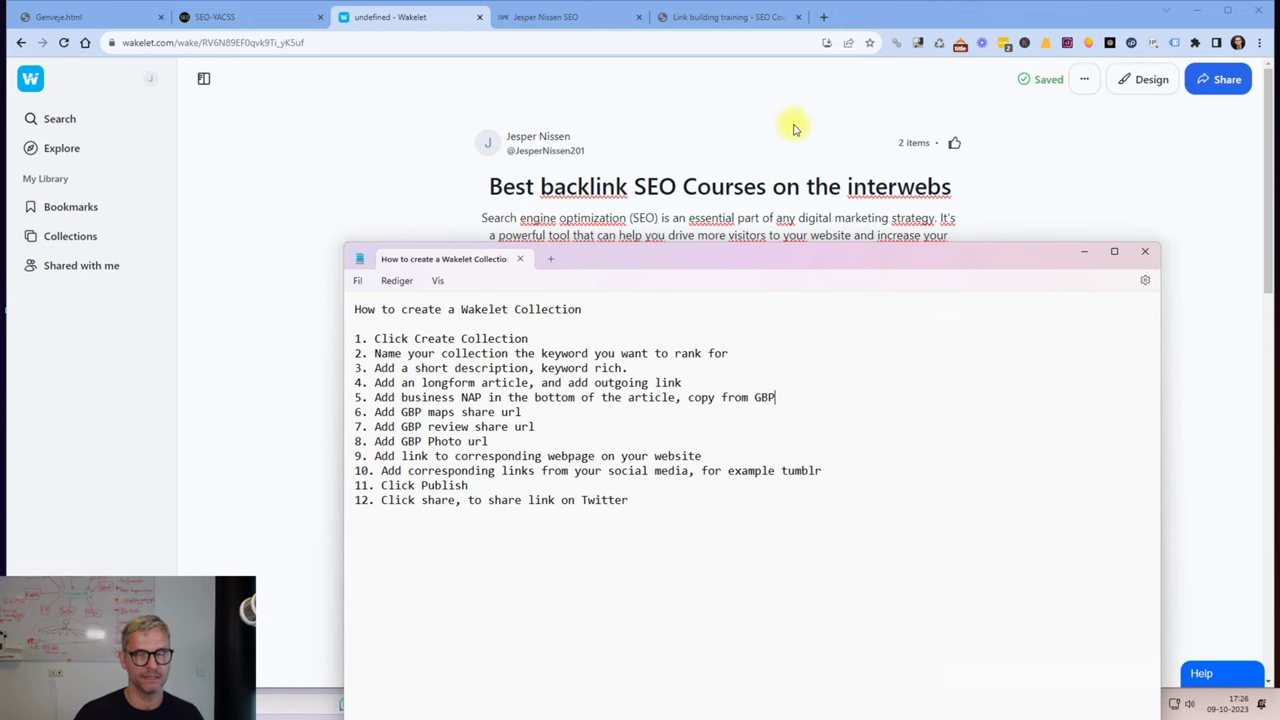
pyautogui.click(749, 222)
pyautogui.click(828, 513)
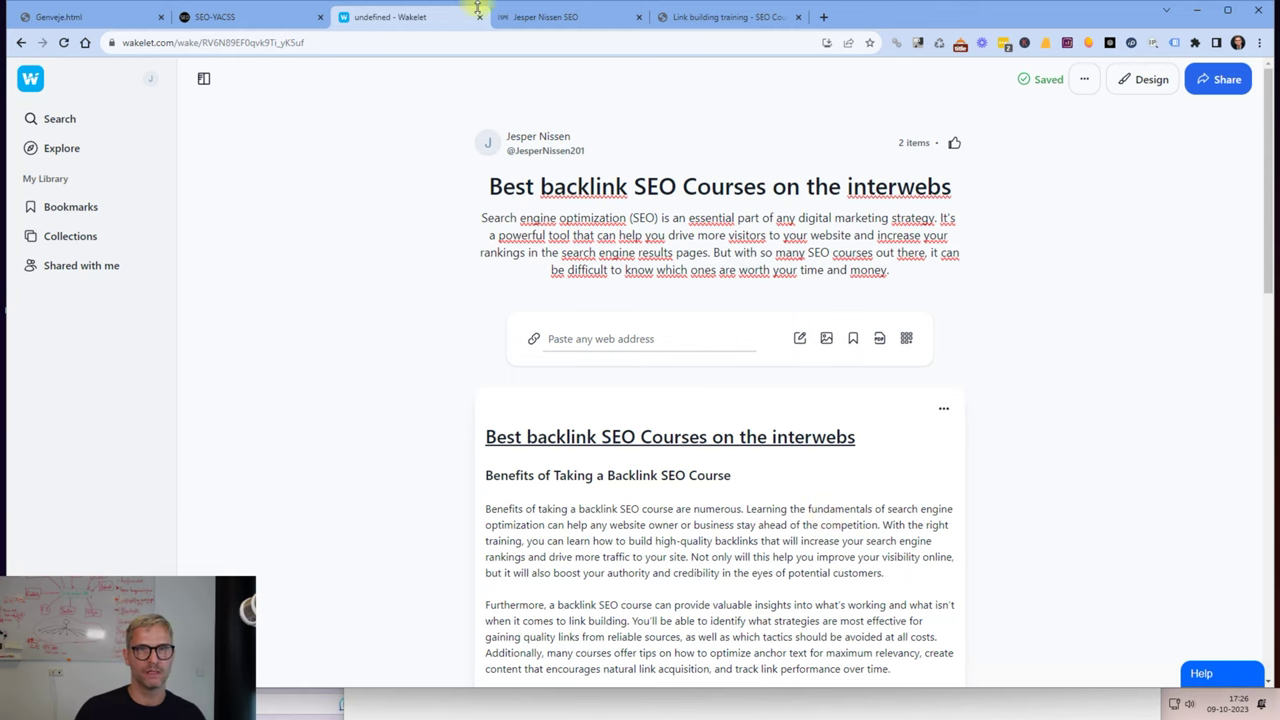
# Search Google in a new tab for the business owner's name plus 'seo'.
pyautogui.click(824, 18)
pyautogui.write('goog')
pyautogui.press('Return')
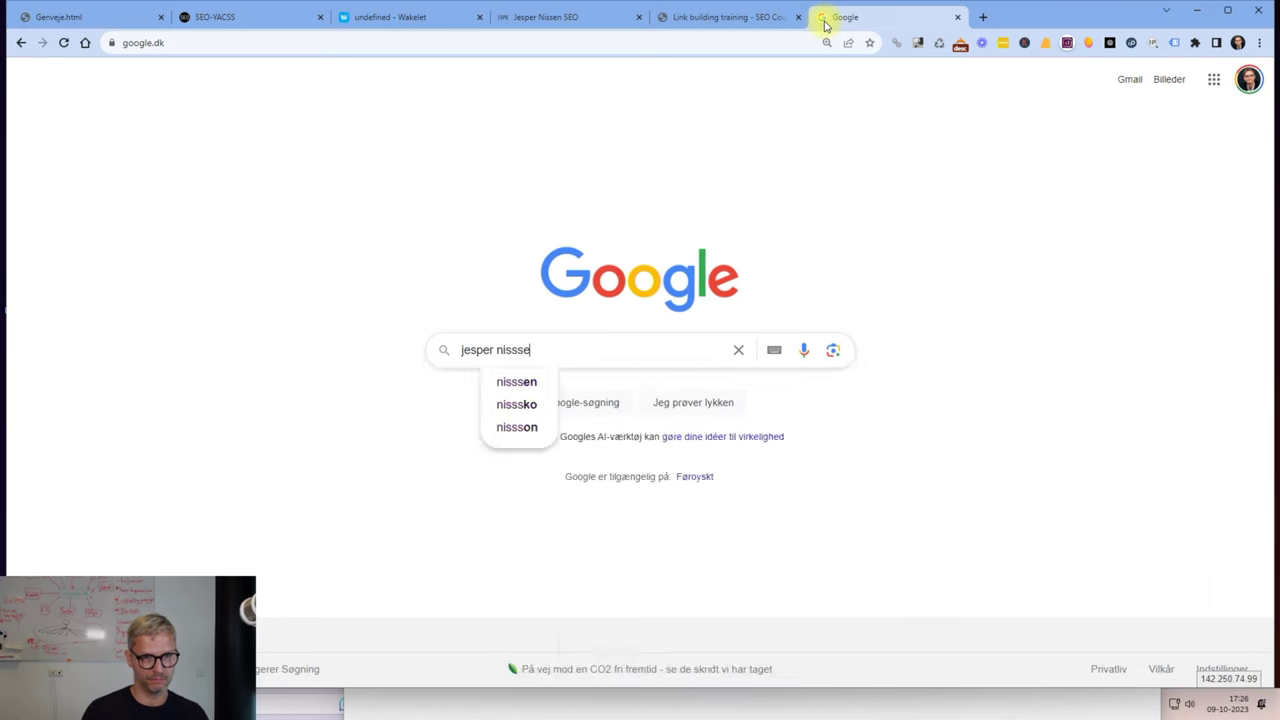
pyautogui.write('o')
pyautogui.press('Return')
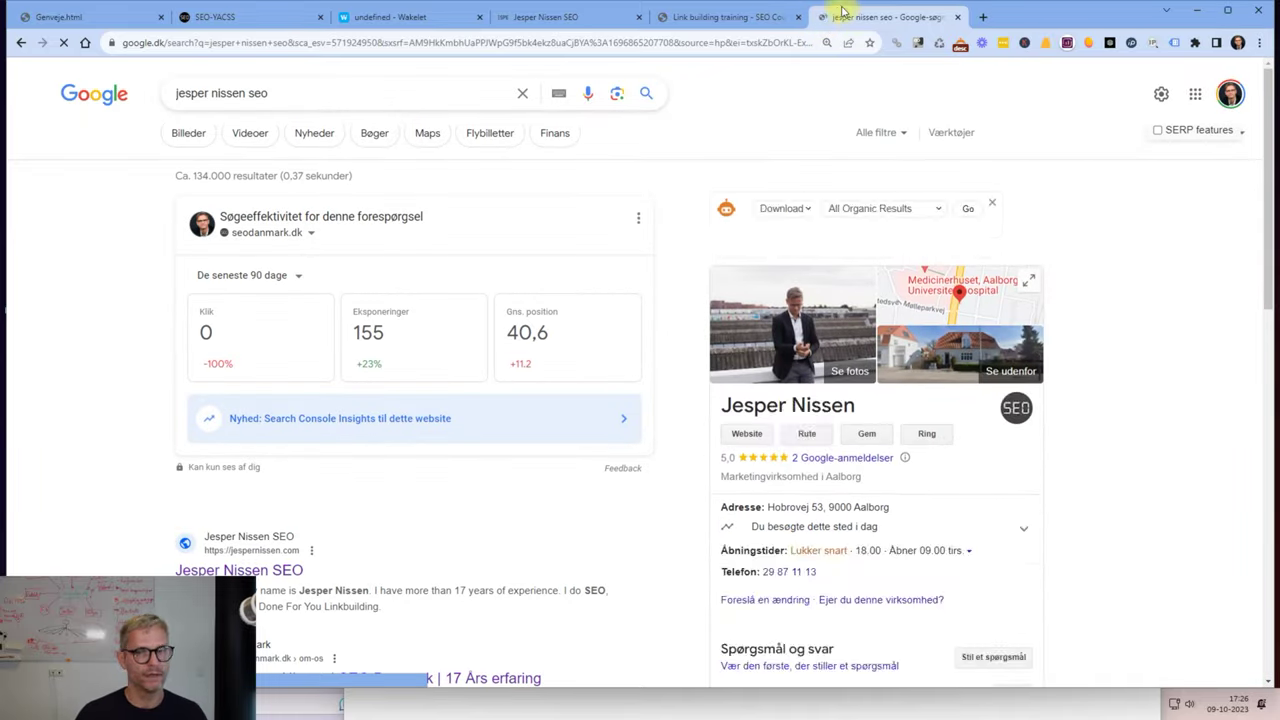
# Copy the business panel details from the name down to the phone number.
pyautogui.scroll(-10, 1197, 120)
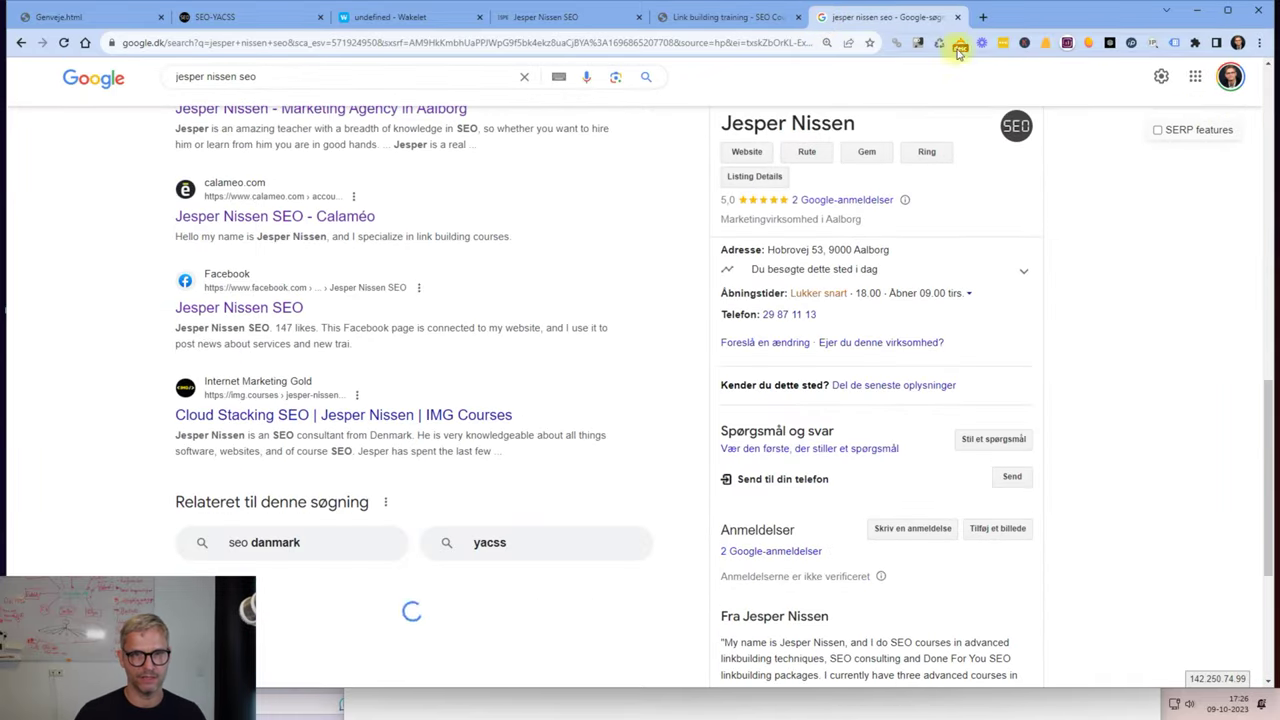
pyautogui.moveTo(724, 122); pyautogui.dragTo(843, 310)
pyautogui.rightClick(845, 312)
pyautogui.click(860, 322)
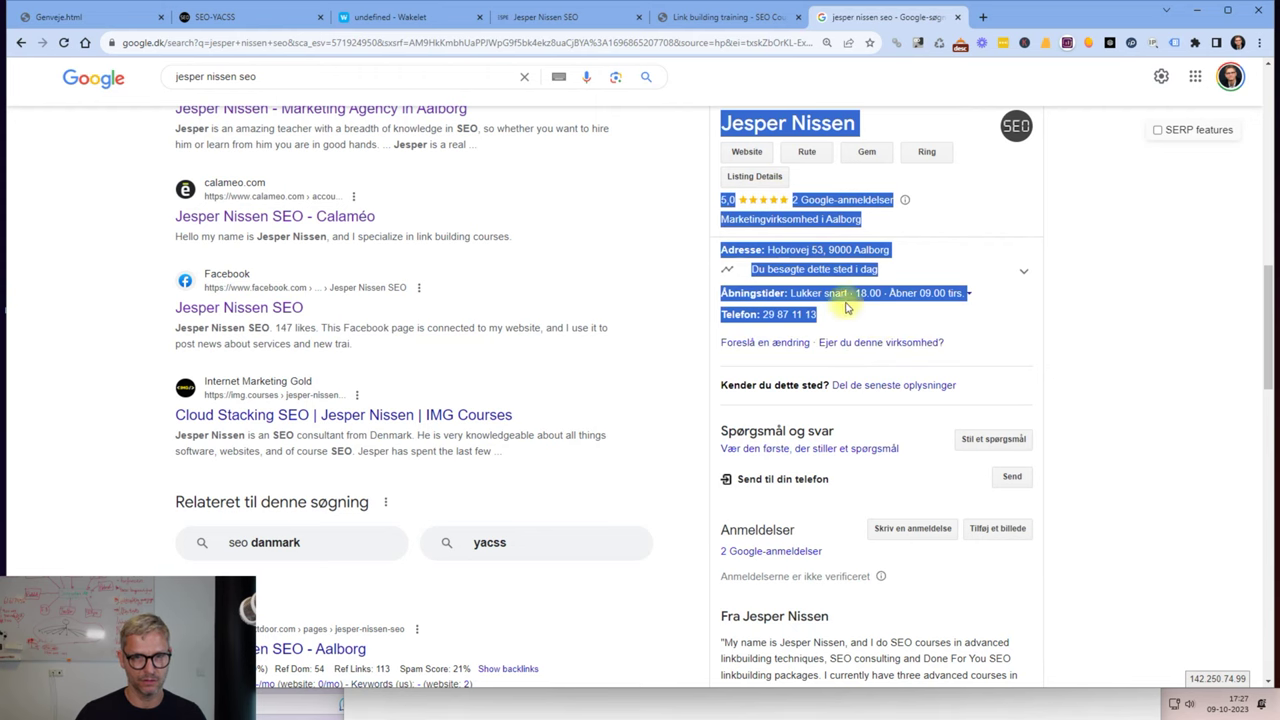
# Replace the article's Best Practices section with the pasted Google Business Profile details.
pyautogui.click(357, 25)
pyautogui.scroll(-5, 920, 397)
pyautogui.scroll(4, 920, 380)
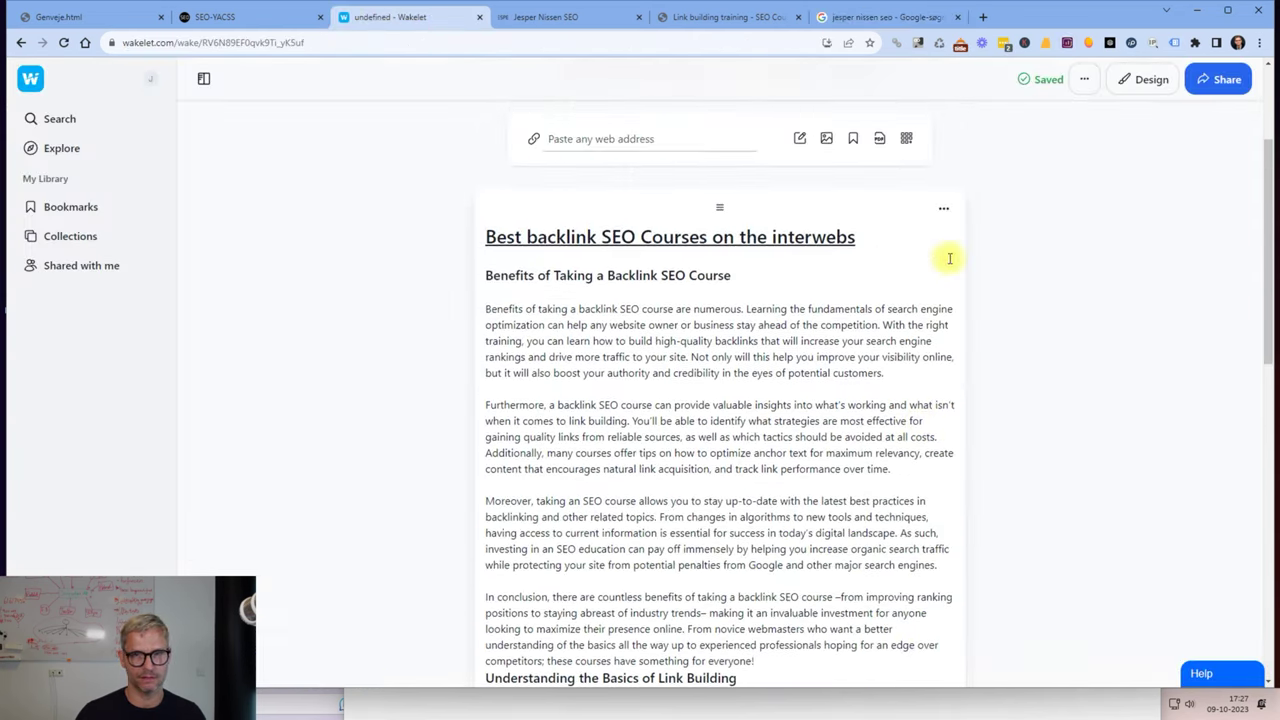
pyautogui.click(943, 209)
pyautogui.click(903, 240)
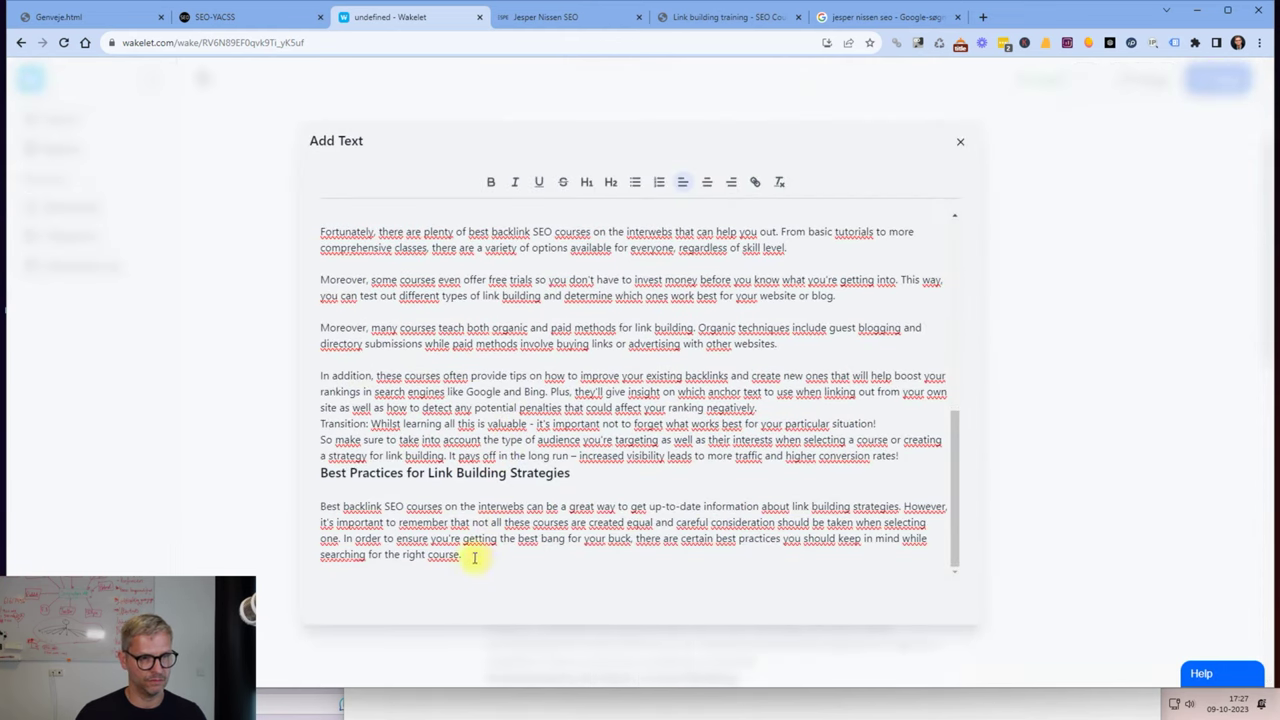
pyautogui.moveTo(475, 558); pyautogui.dragTo(322, 476)
pyautogui.press('BackSpace')
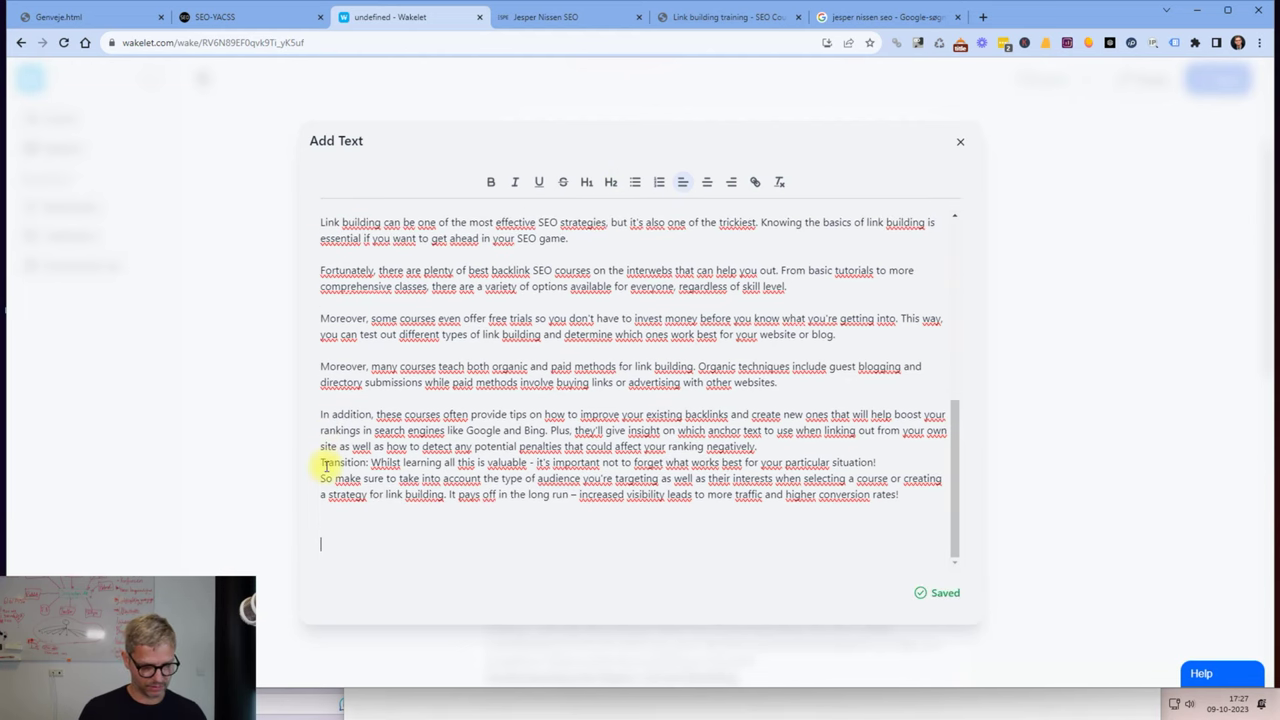
pyautogui.hotkey('ctrl', 'v')
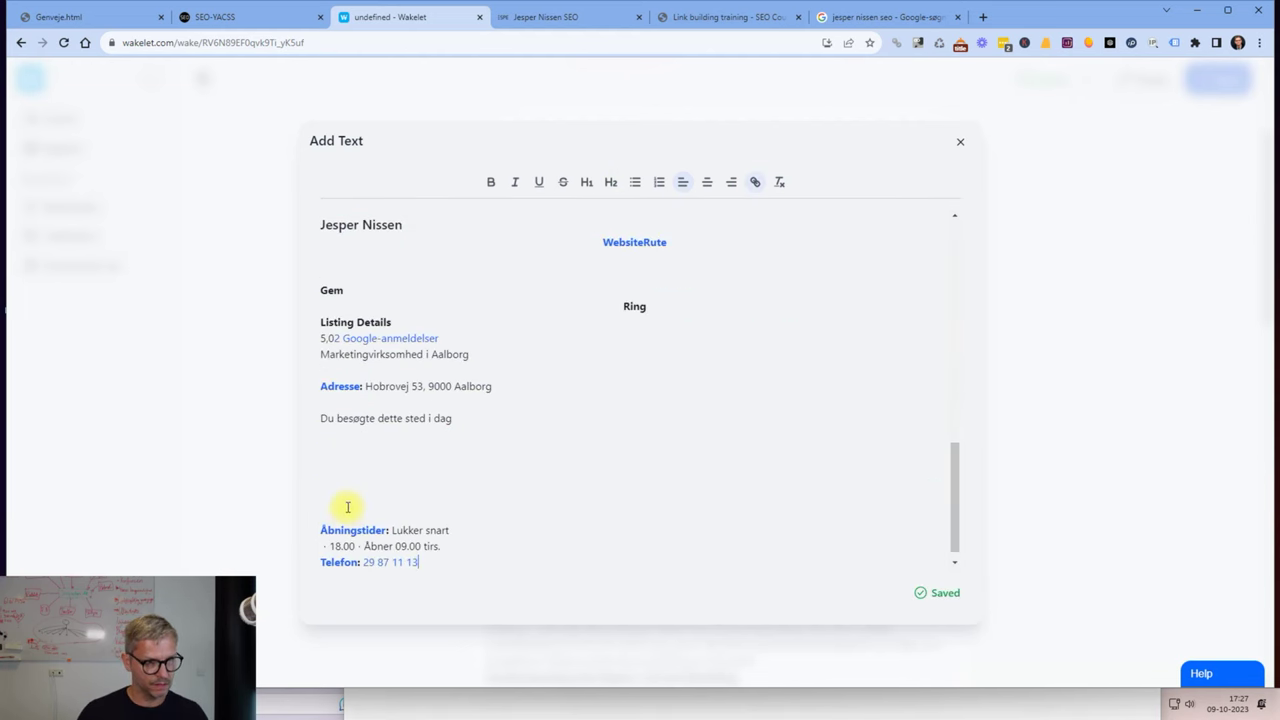
# Delete the visited-today line and the empty line below the address.
pyautogui.click(325, 537)
pyautogui.click(352, 491)
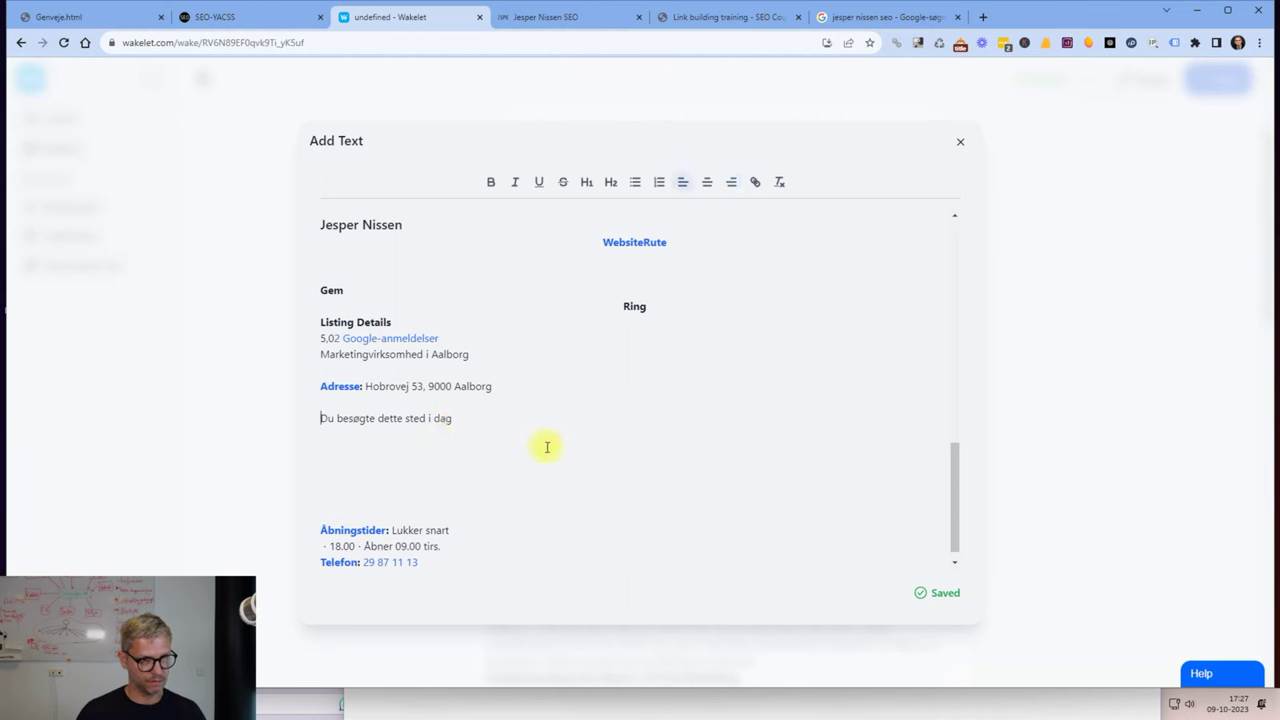
pyautogui.hotkey('shift', 'Down')
pyautogui.press('BackSpace')
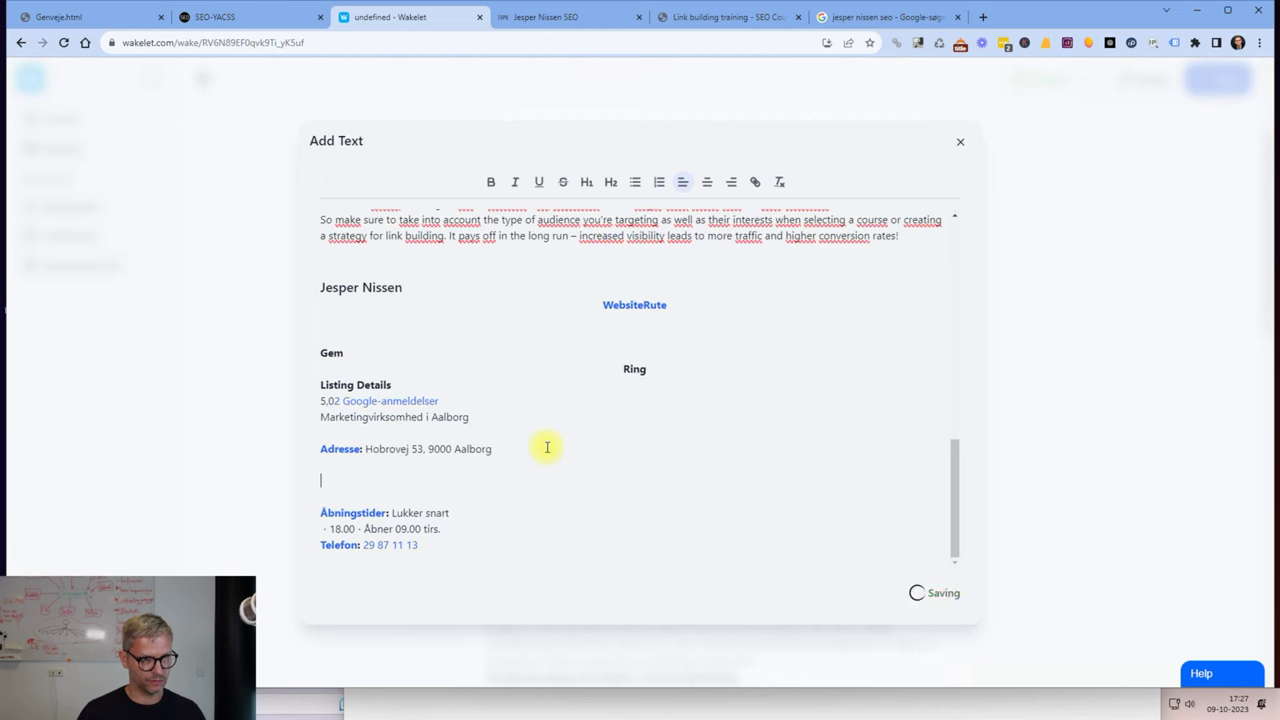
pyautogui.press('BackSpace')
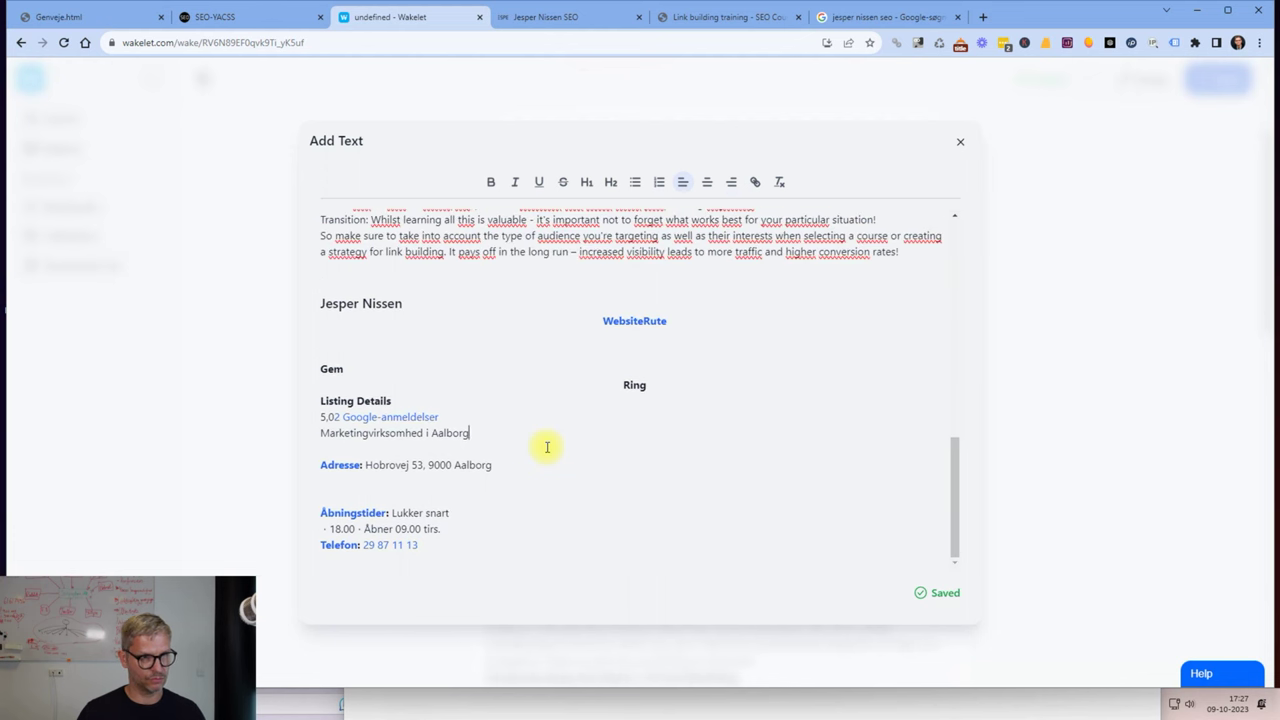
# Remove the Gem and Ring labels and the blank line above them.
pyautogui.press('Up')
pyautogui.press('Up')
pyautogui.press('Up')
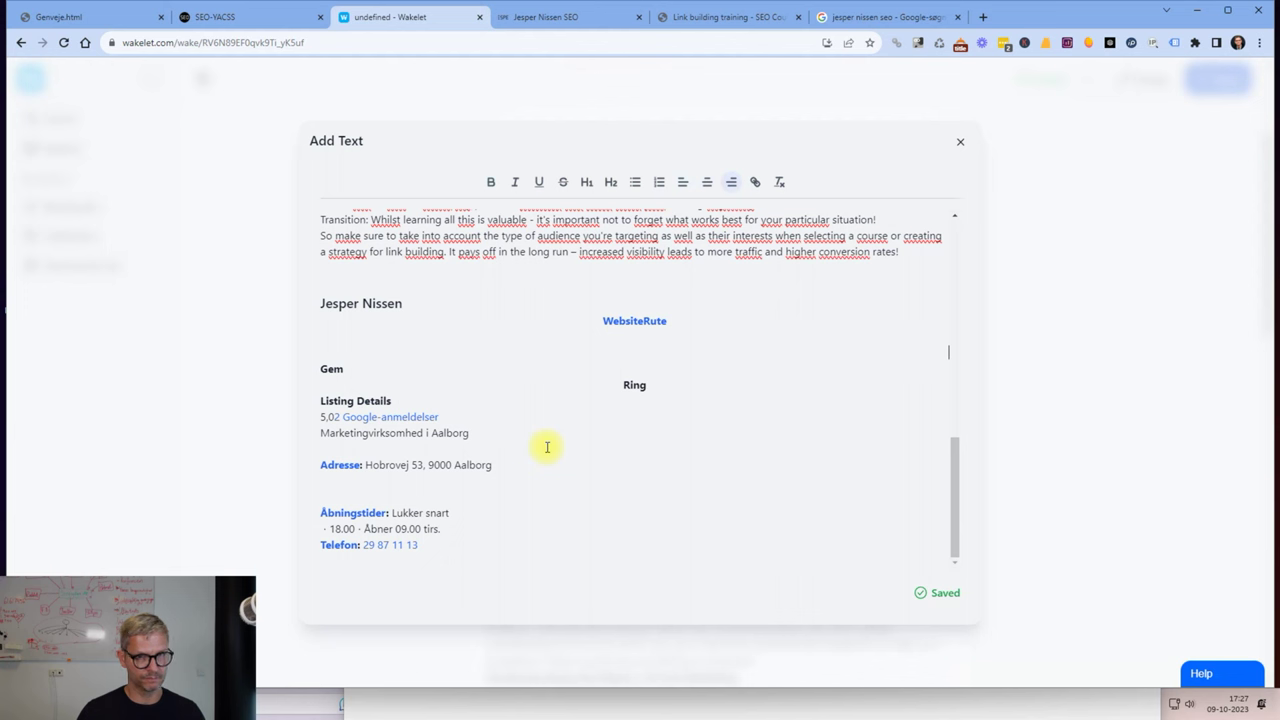
pyautogui.press('Up')
pyautogui.press('Up')
pyautogui.press('Down')
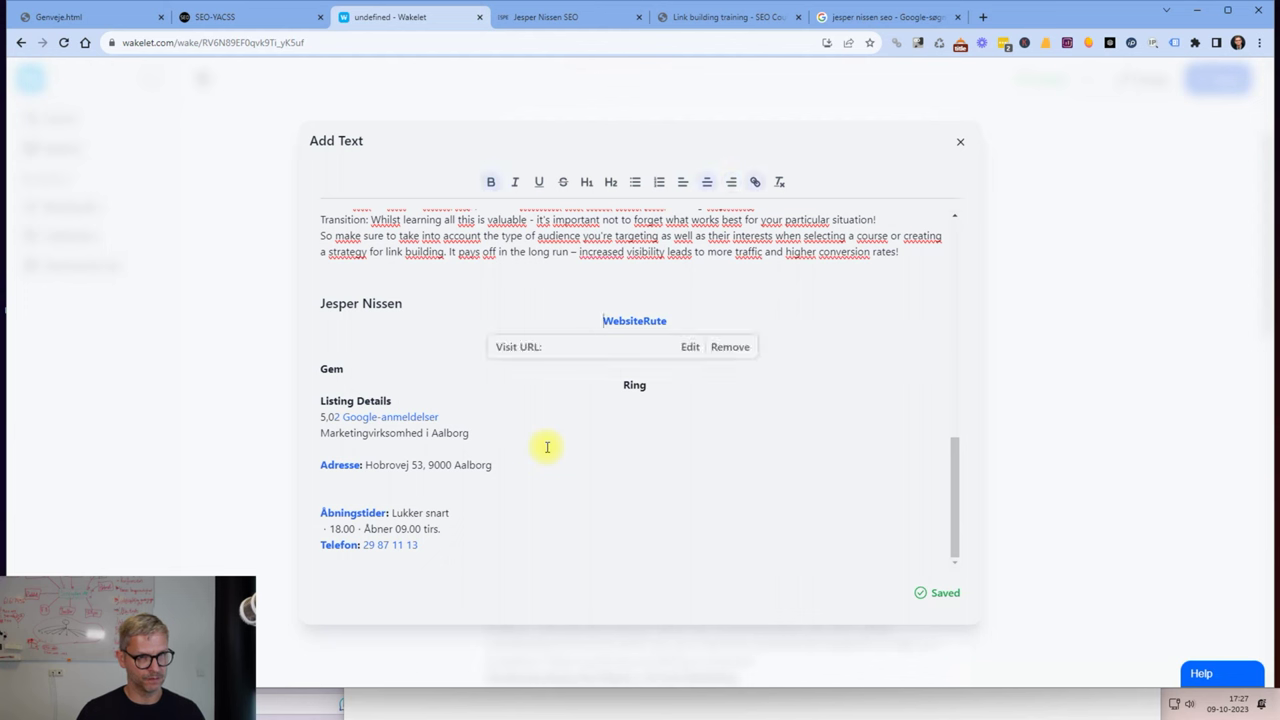
pyautogui.press('Up')
pyautogui.press('Down')
pyautogui.press('Down')
pyautogui.press('Down')
pyautogui.hotkey('shift', 'End')
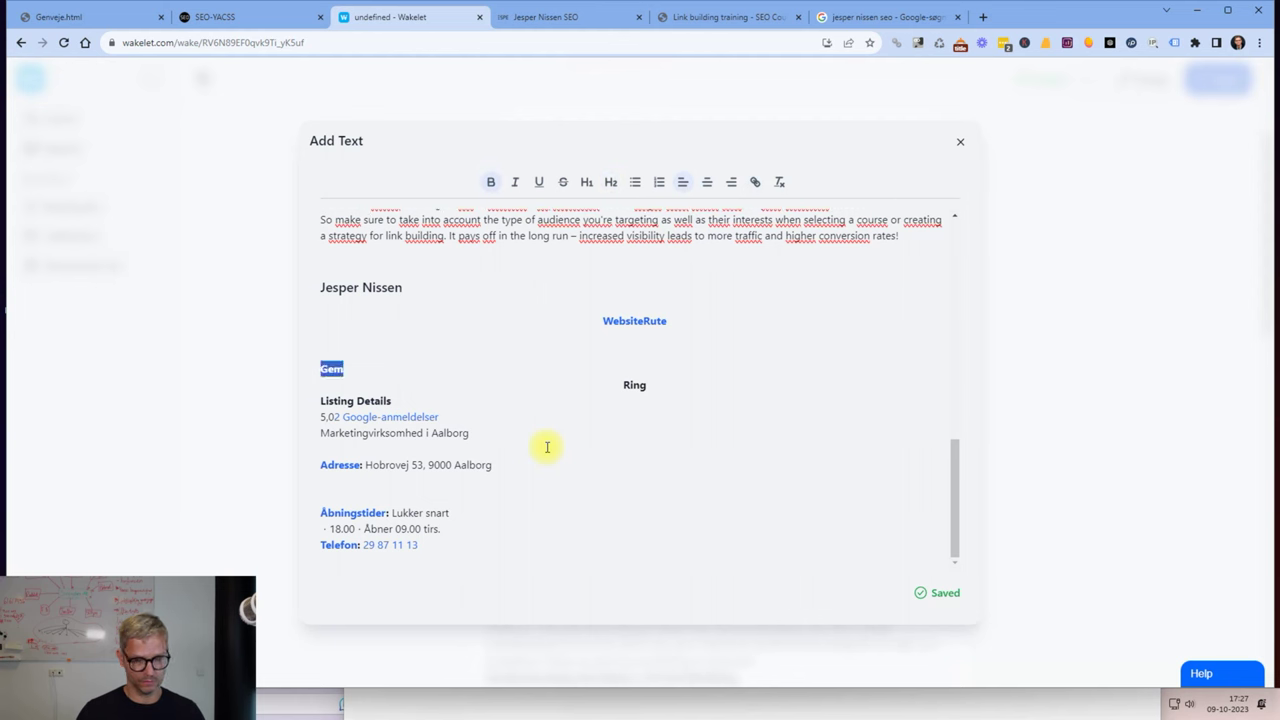
pyautogui.press('BackSpace')
pyautogui.press('BackSpace')
pyautogui.press('Delete')
pyautogui.hotkey('shift', 'Down')
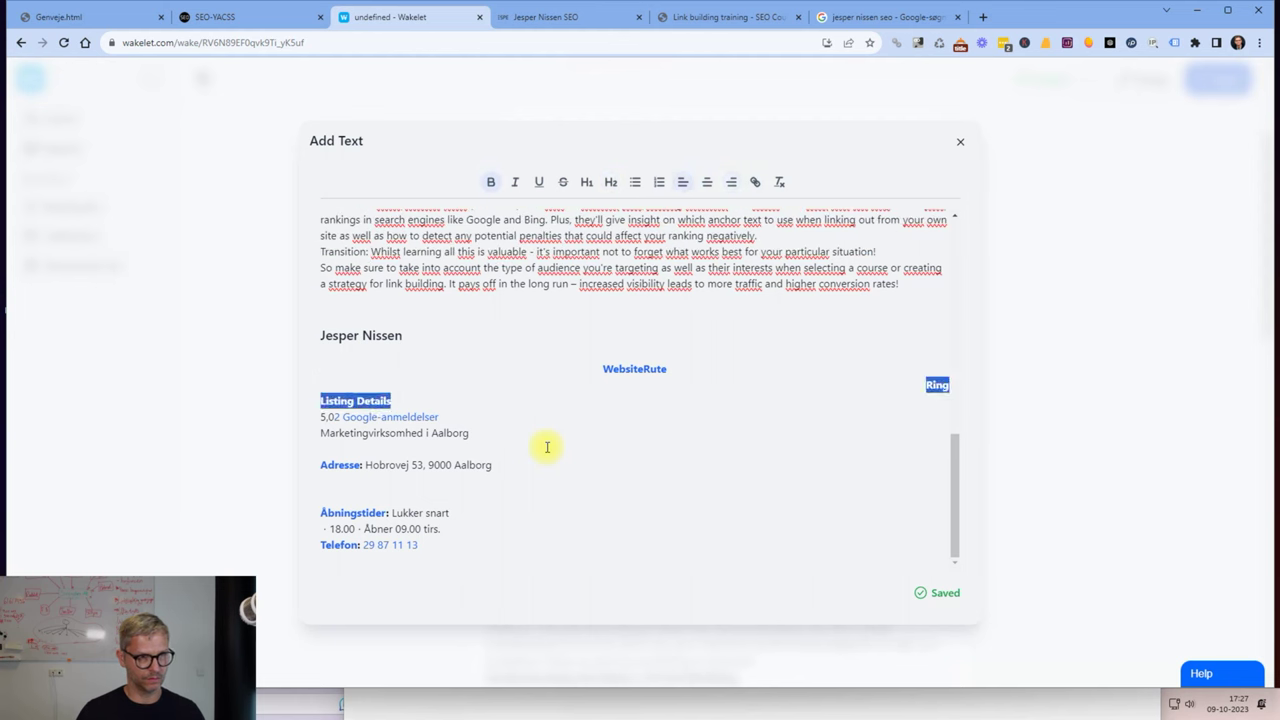
pyautogui.press('Up')
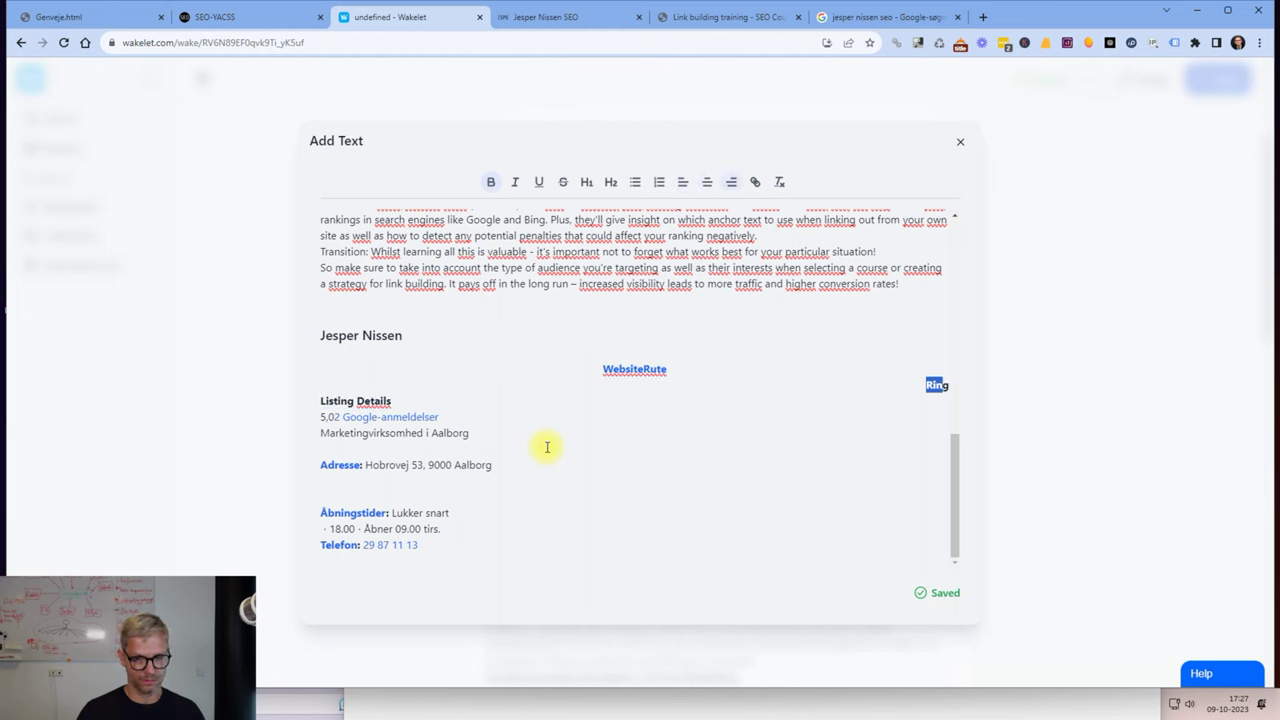
pyautogui.press('BackSpace')
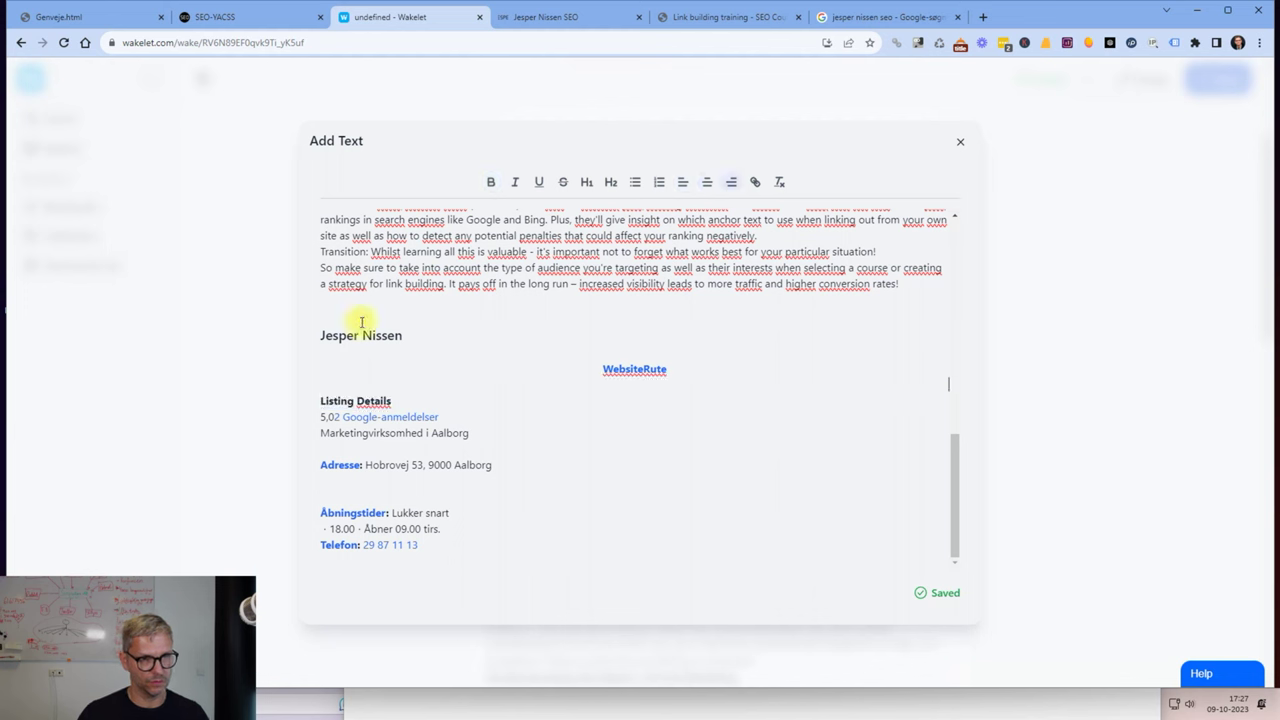
# Delete the WebsiteRute link text and move the 5,0 rating onto its own line.
pyautogui.moveTo(665, 366); pyautogui.dragTo(580, 371)
pyautogui.press('BackSpace')
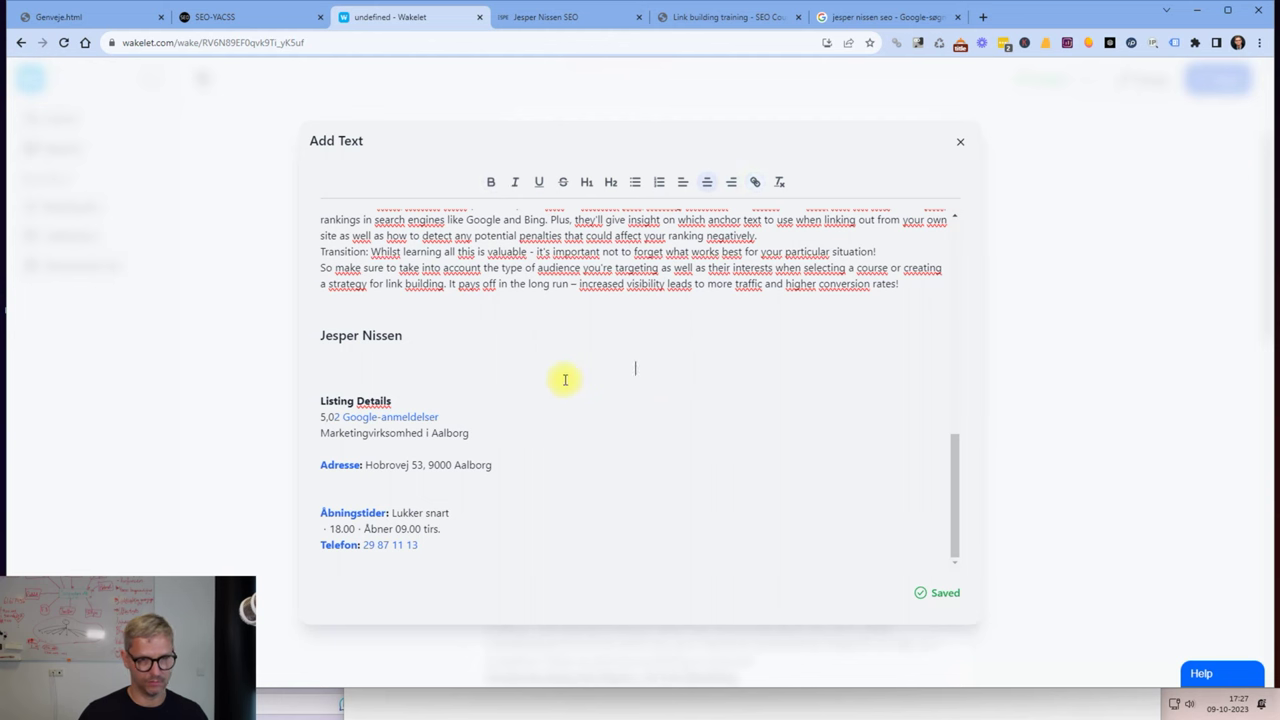
pyautogui.press('Delete')
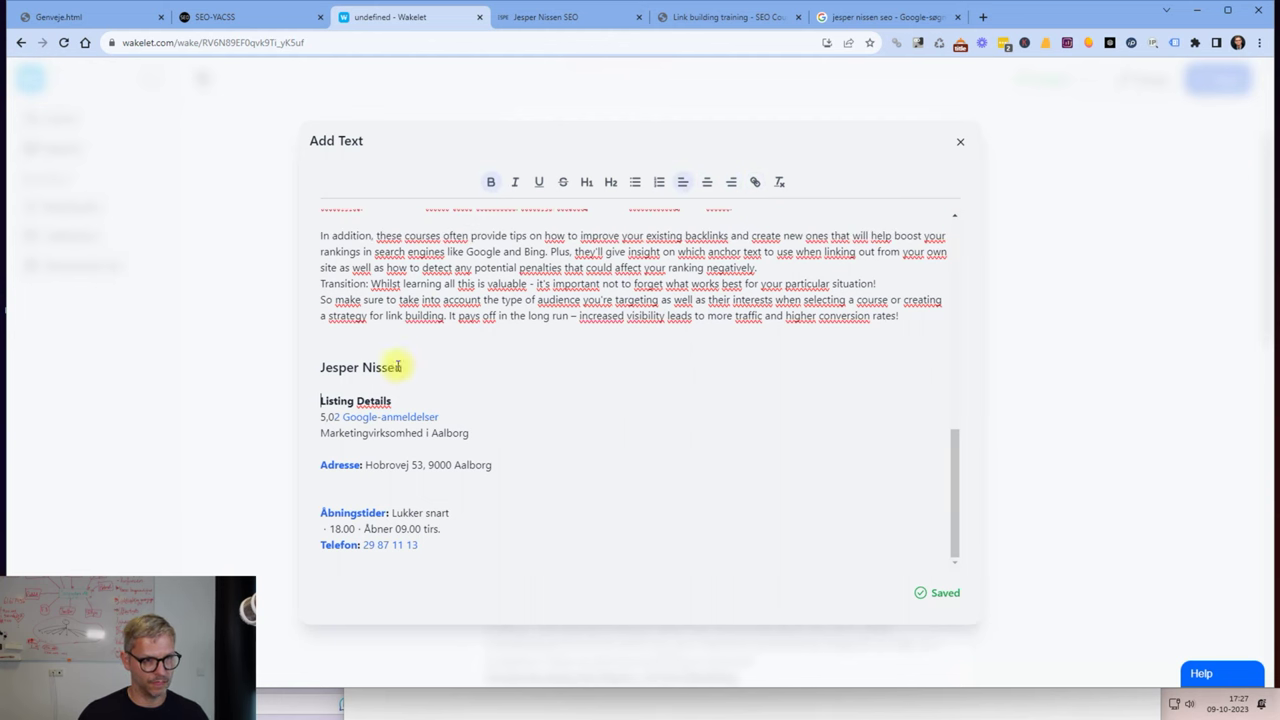
pyautogui.click(328, 417)
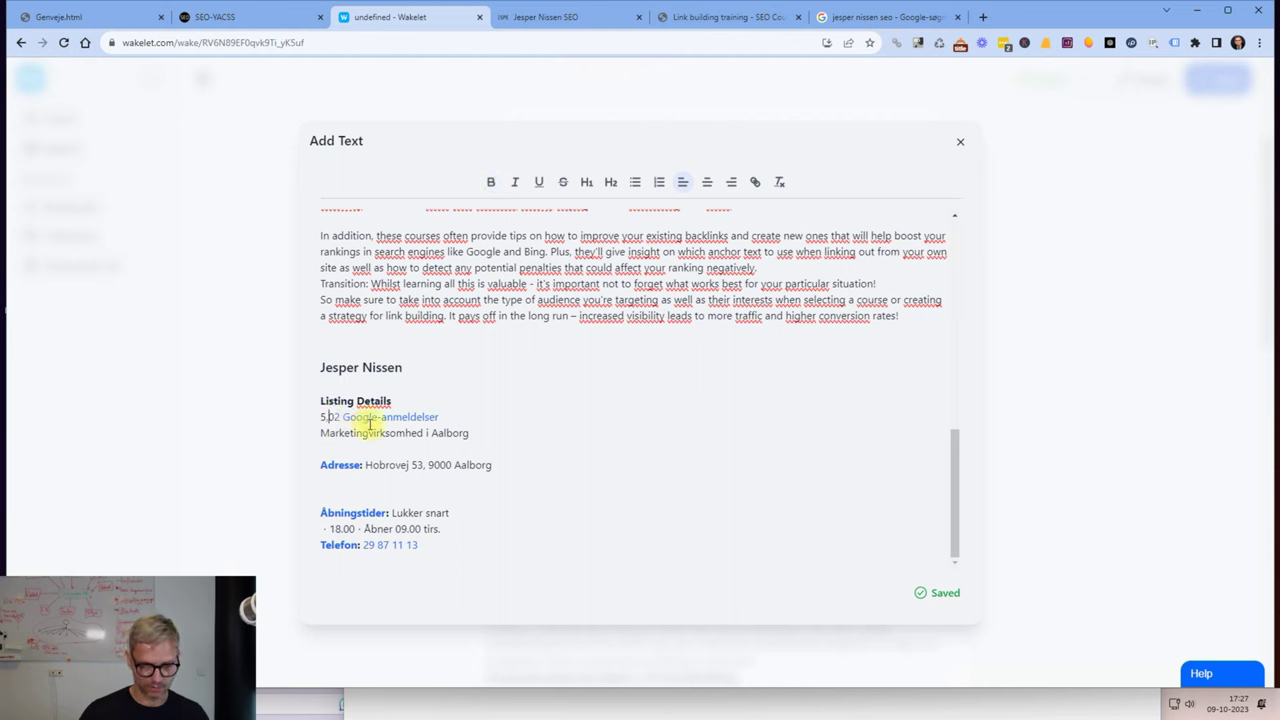
pyautogui.press('Return')
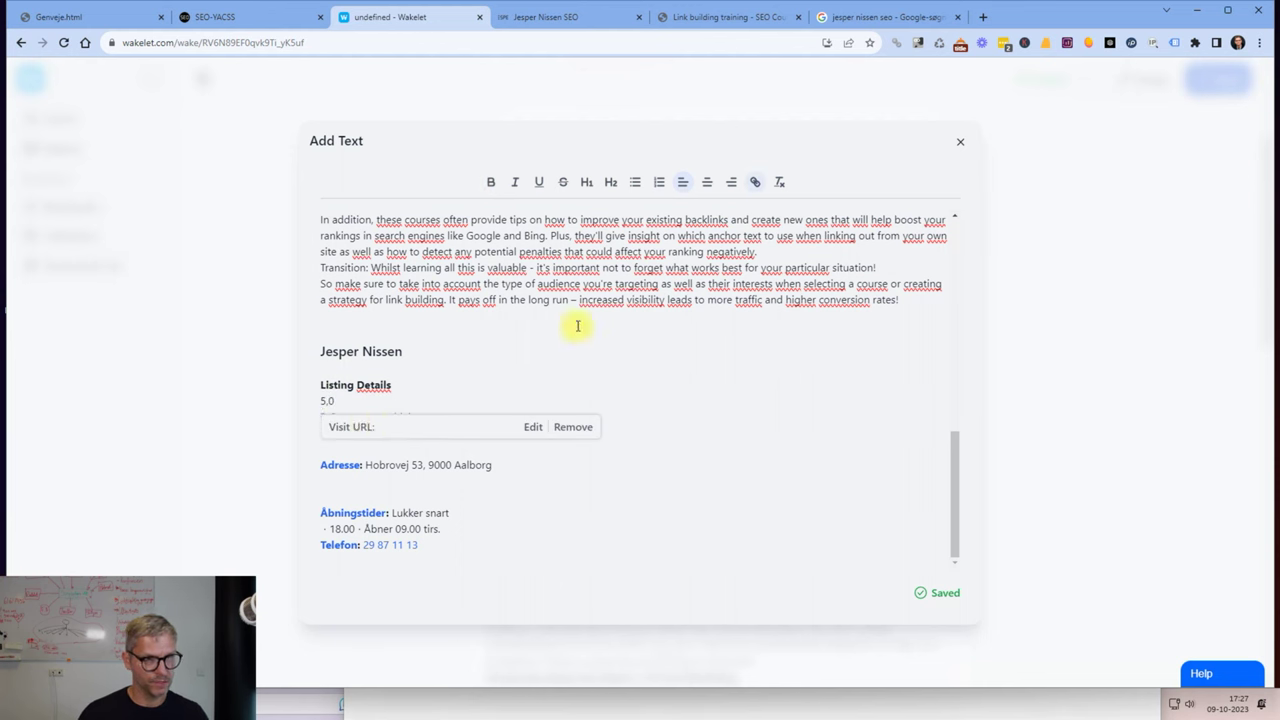
pyautogui.click(401, 385)
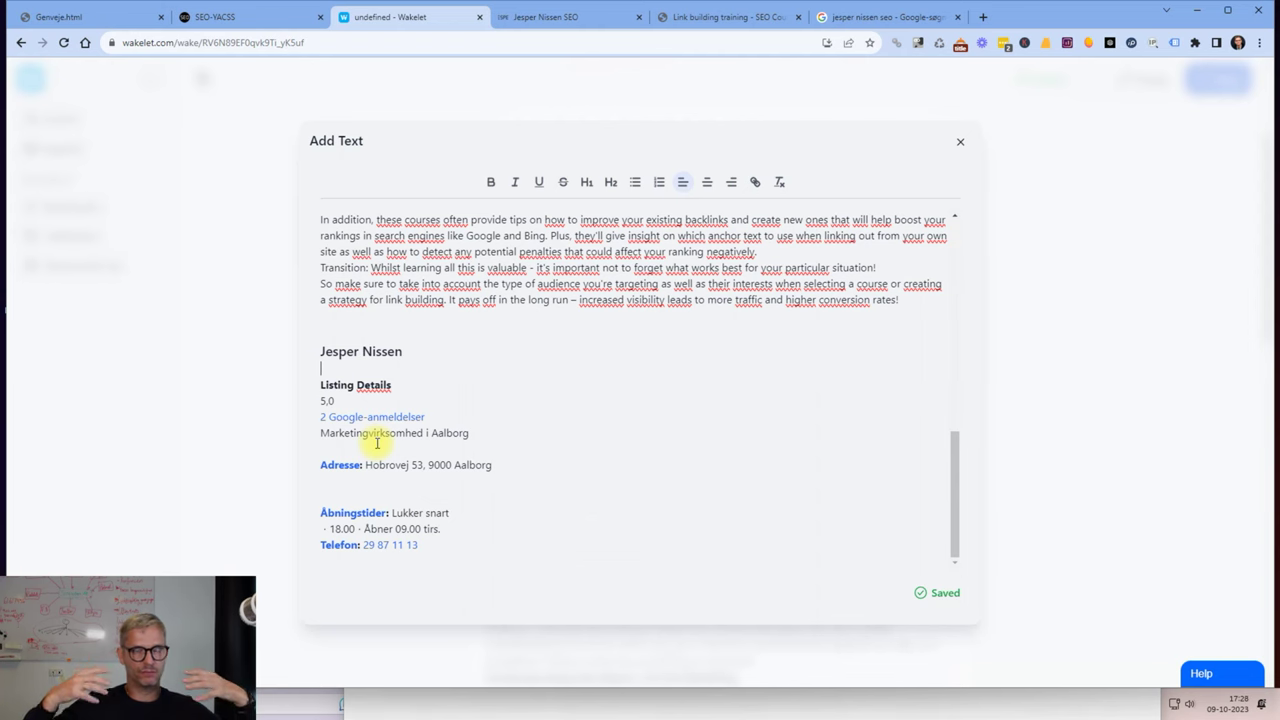
# Check the Google listing, remove the blank line under the address, and close the editor.
pyautogui.click(868, 20)
pyautogui.click(960, 296)
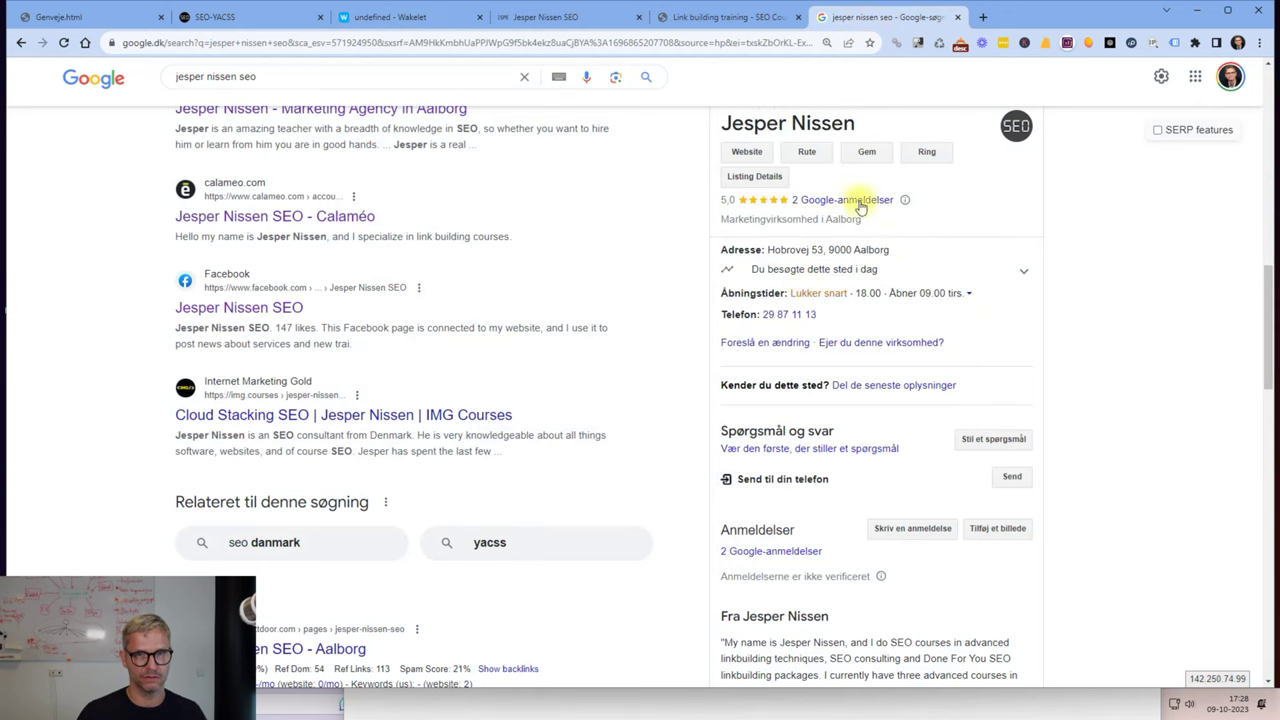
pyautogui.click(365, 17)
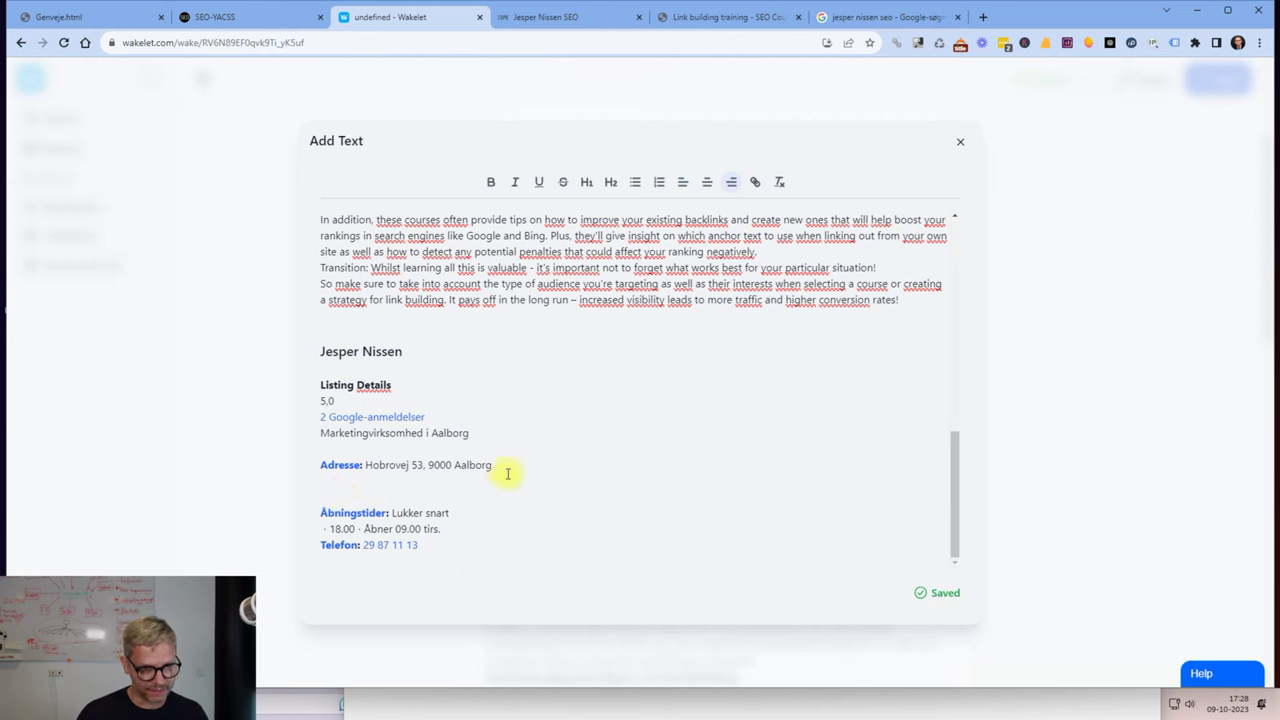
pyautogui.press('BackSpace')
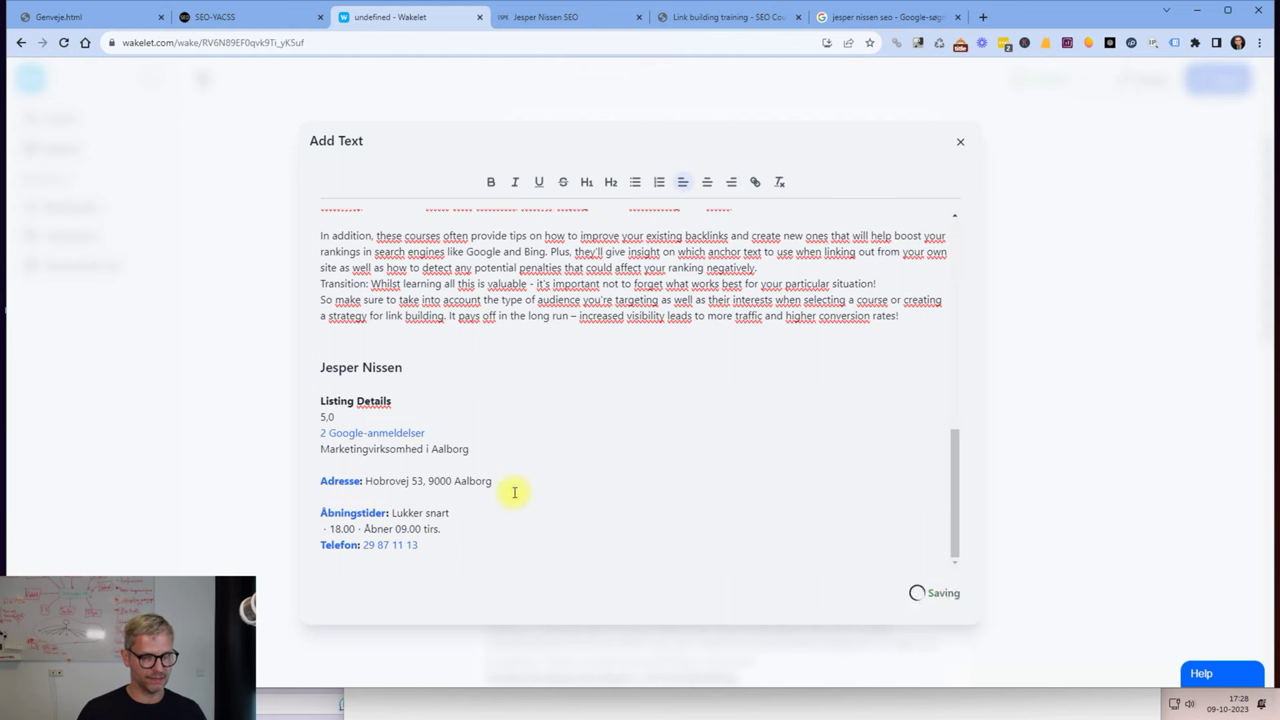
pyautogui.moveTo(409, 372); pyautogui.dragTo(286, 371)
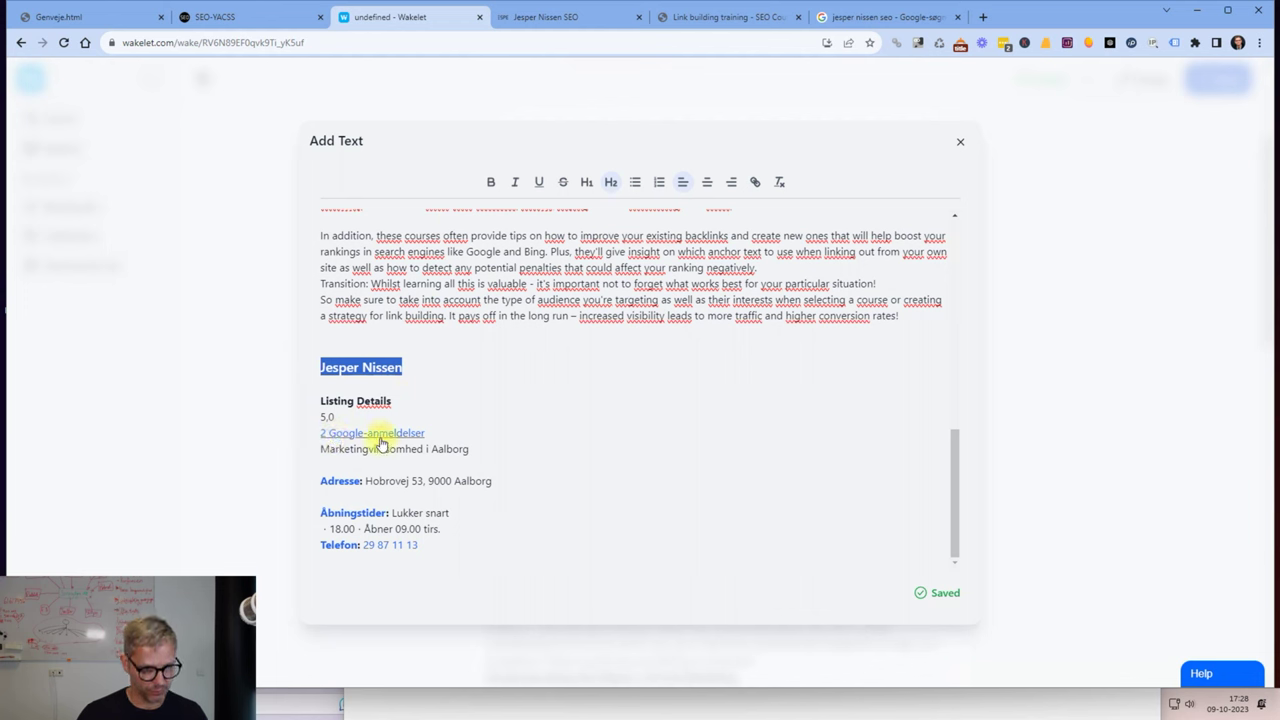
pyautogui.moveTo(468, 449); pyautogui.dragTo(362, 452)
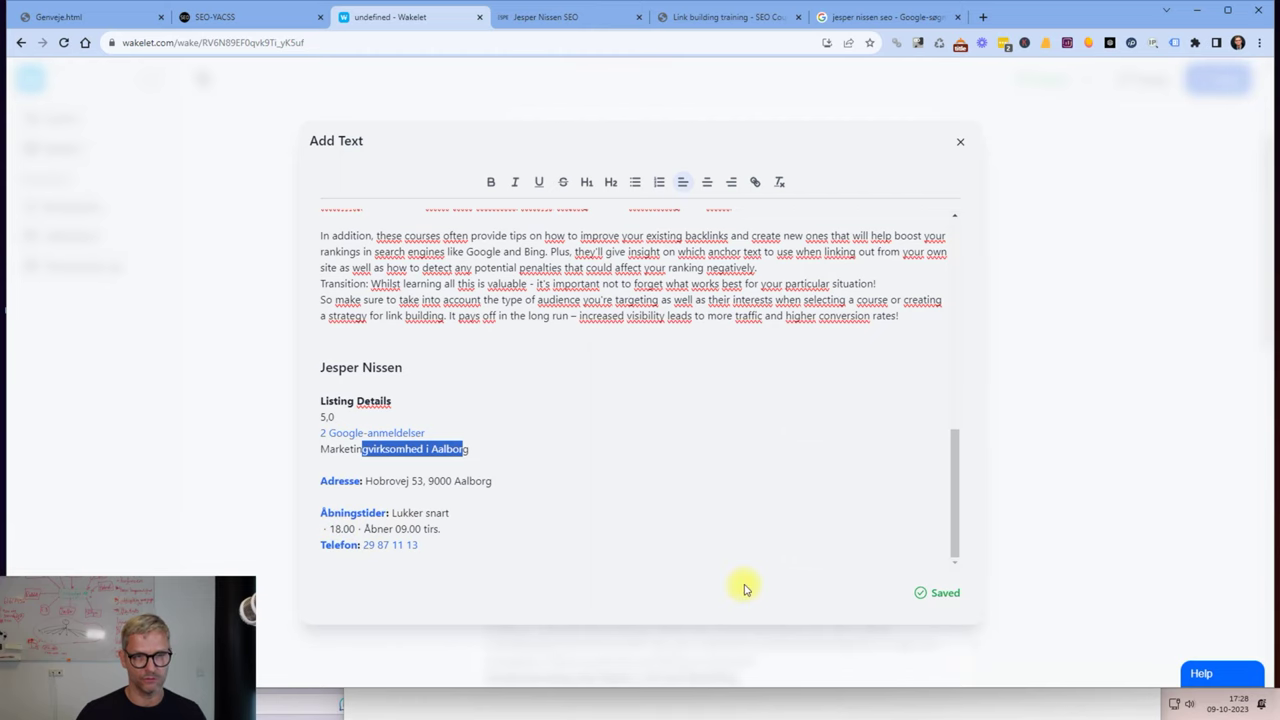
pyautogui.click(1230, 545)
pyautogui.scroll(-15, 808, 485)
pyautogui.scroll(-2, 800, 480)
pyautogui.scroll(15, 694, 460)
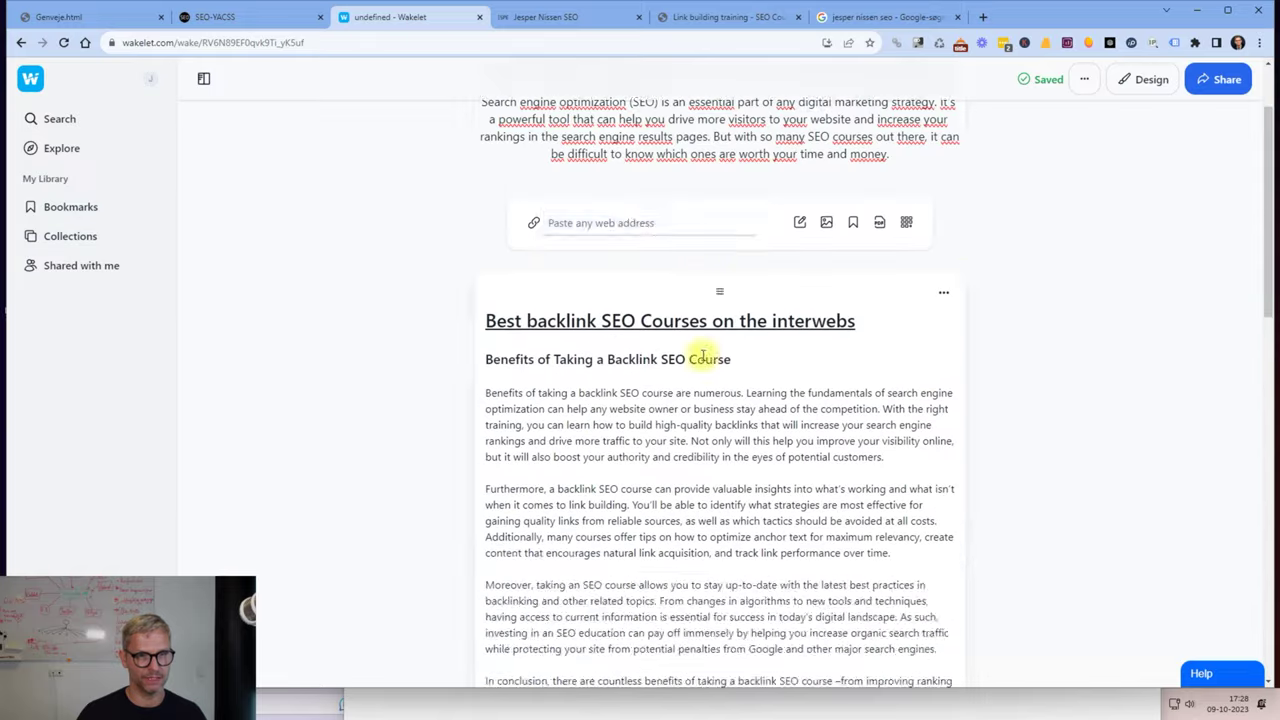
# Reopen the article editor and select the title 'Best backlink SEO Courses on the interwebs'.
pyautogui.hotkey('alt', 'Tab')
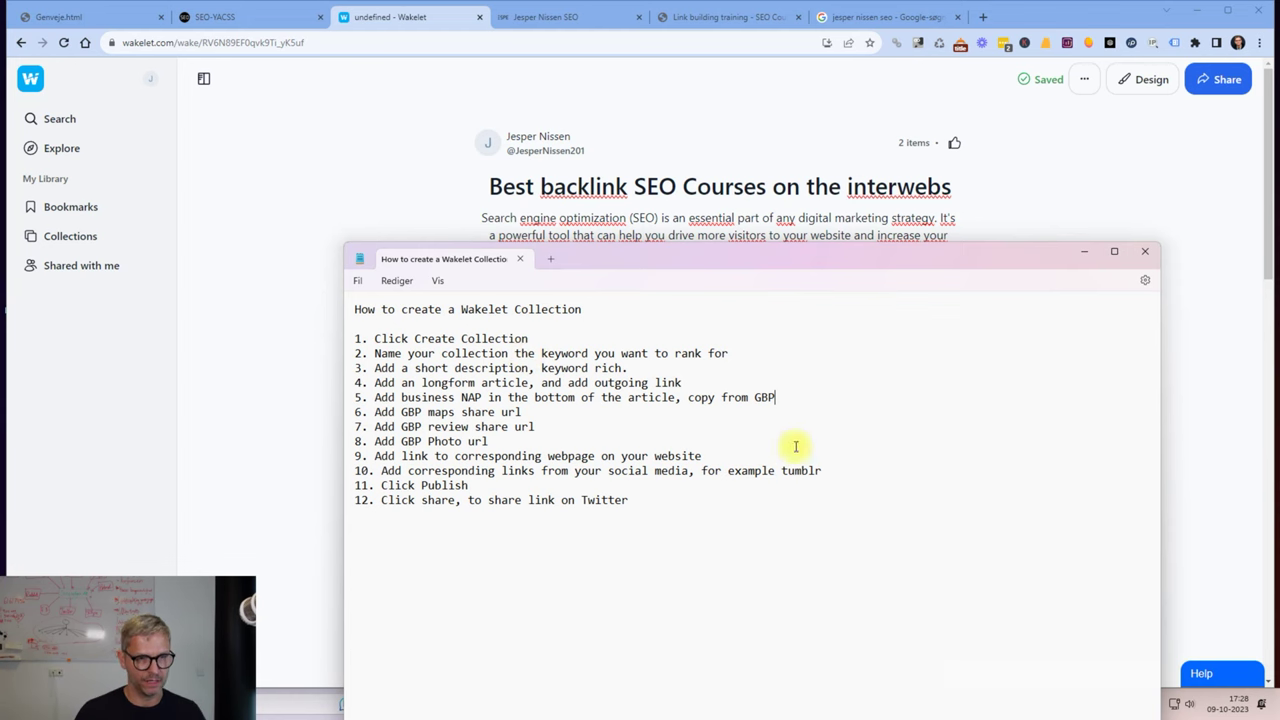
pyautogui.hotkey('alt', 'Tab')
pyautogui.click(945, 413)
pyautogui.click(918, 441)
pyautogui.scroll(1, 603, 372)
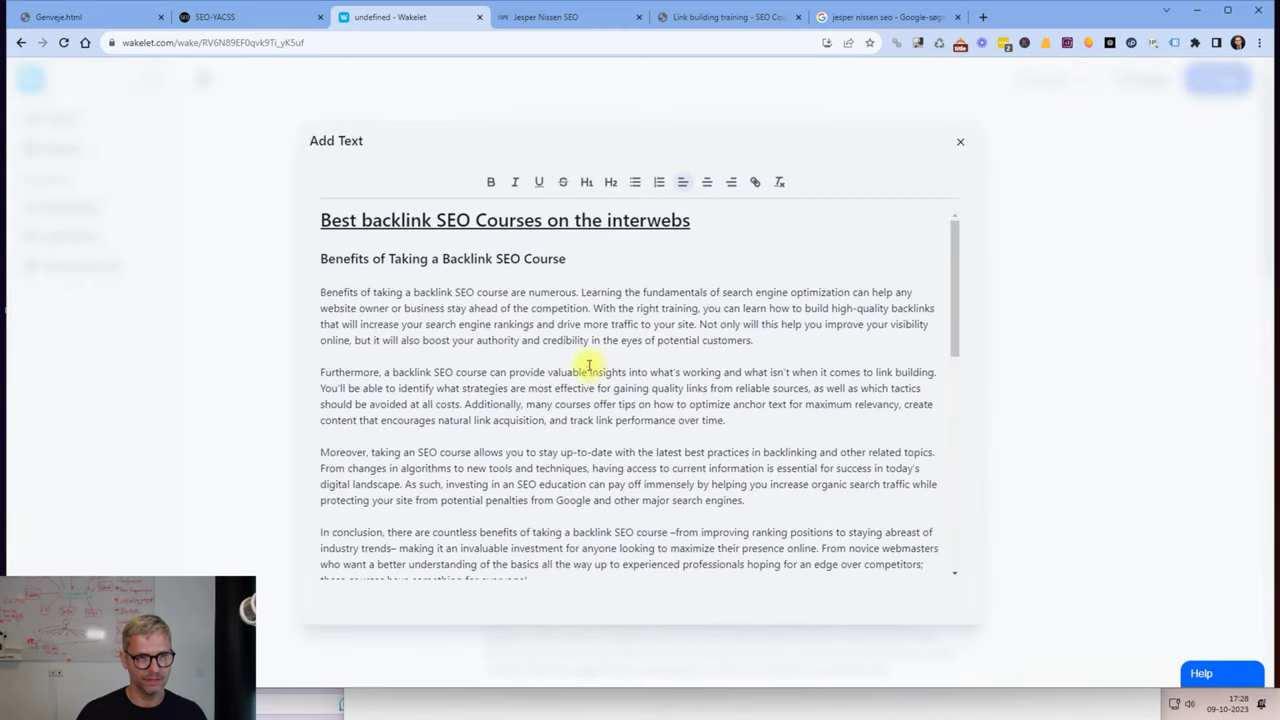
pyautogui.click(507, 220)
pyautogui.moveTo(702, 222); pyautogui.dragTo(310, 222)
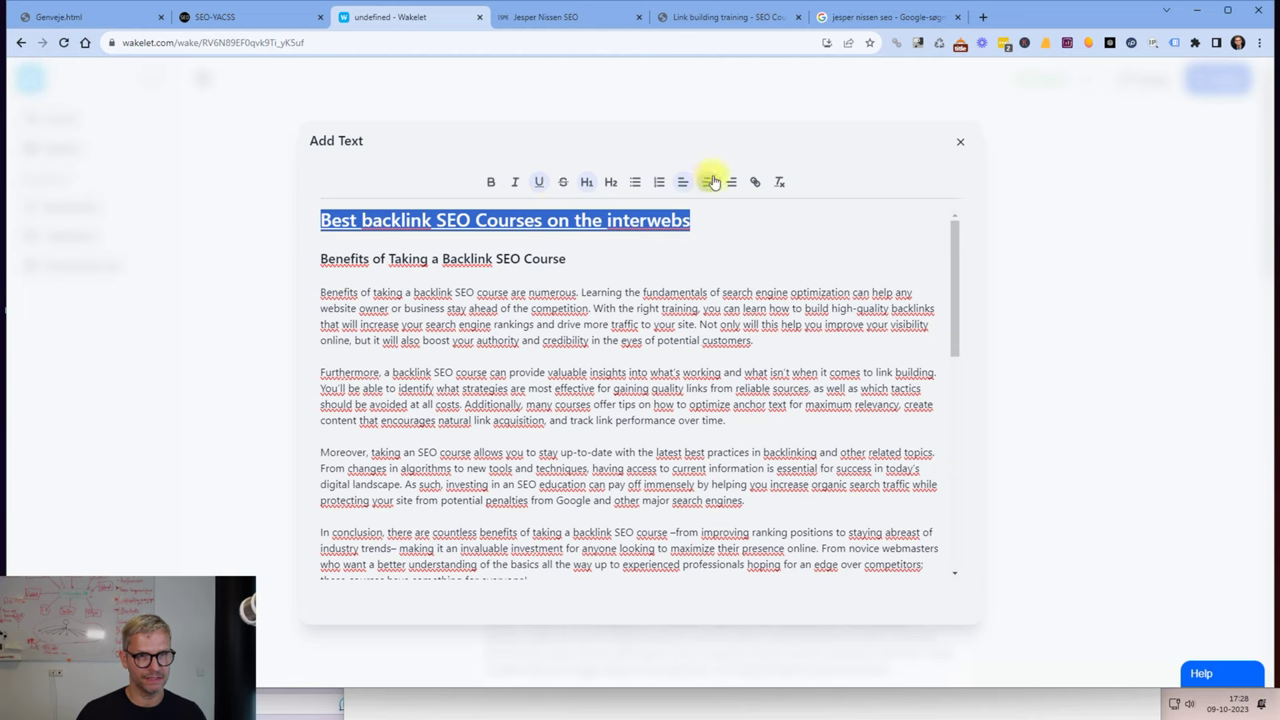
# Link the title to the link building training course page URL and close the editor.
pyautogui.click(755, 181)
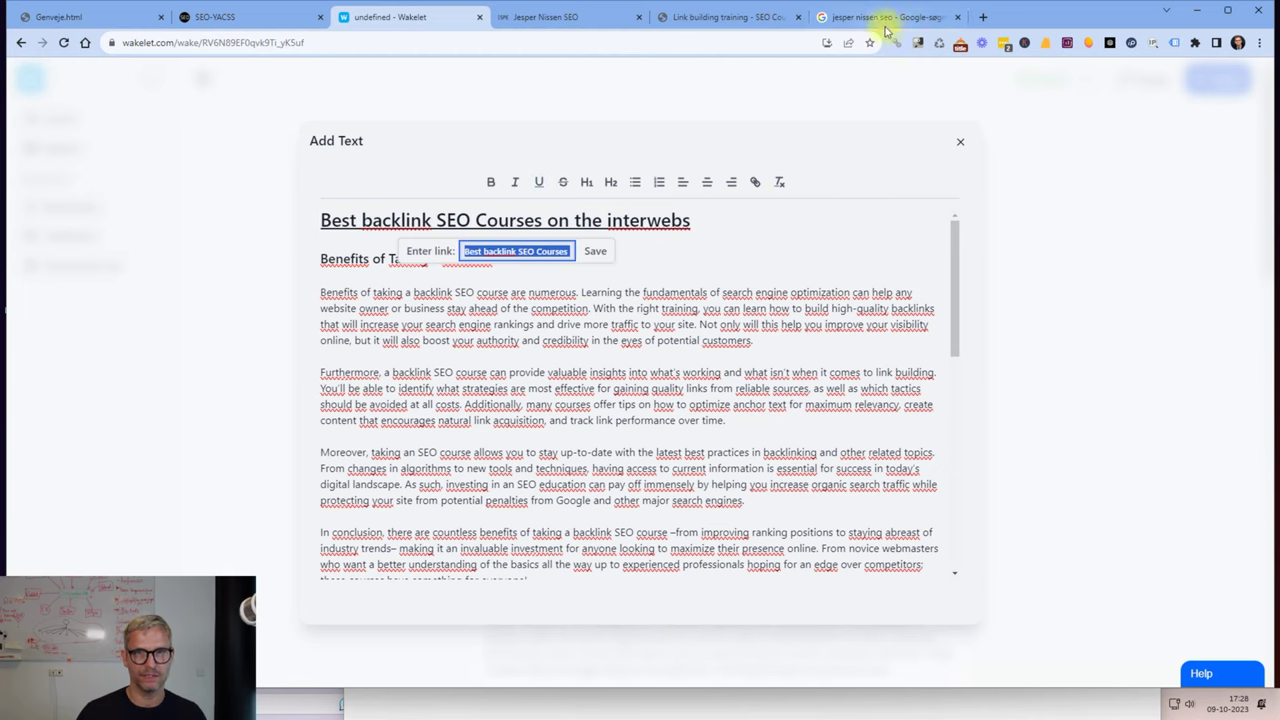
pyautogui.click(720, 17)
pyautogui.click(481, 43)
pyautogui.hotkey('ctrl', 'c')
pyautogui.click(350, 17)
pyautogui.hotkey('ctrl', 'v')
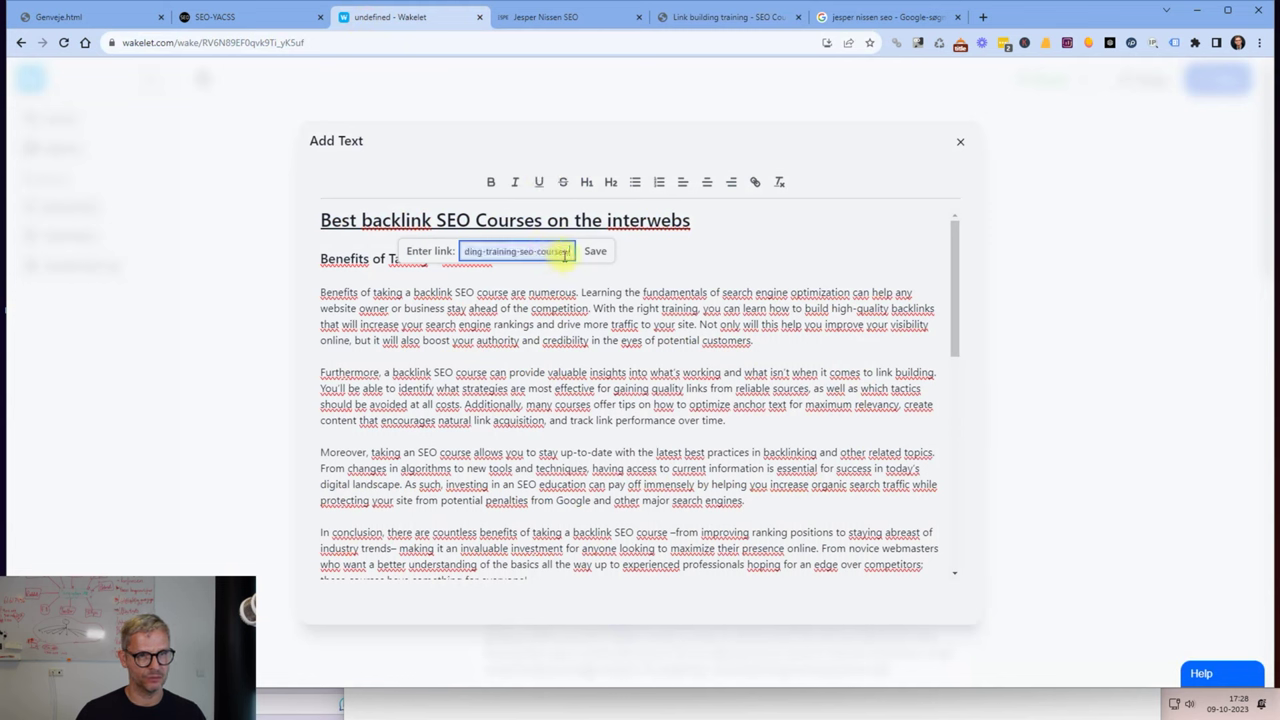
pyautogui.click(595, 251)
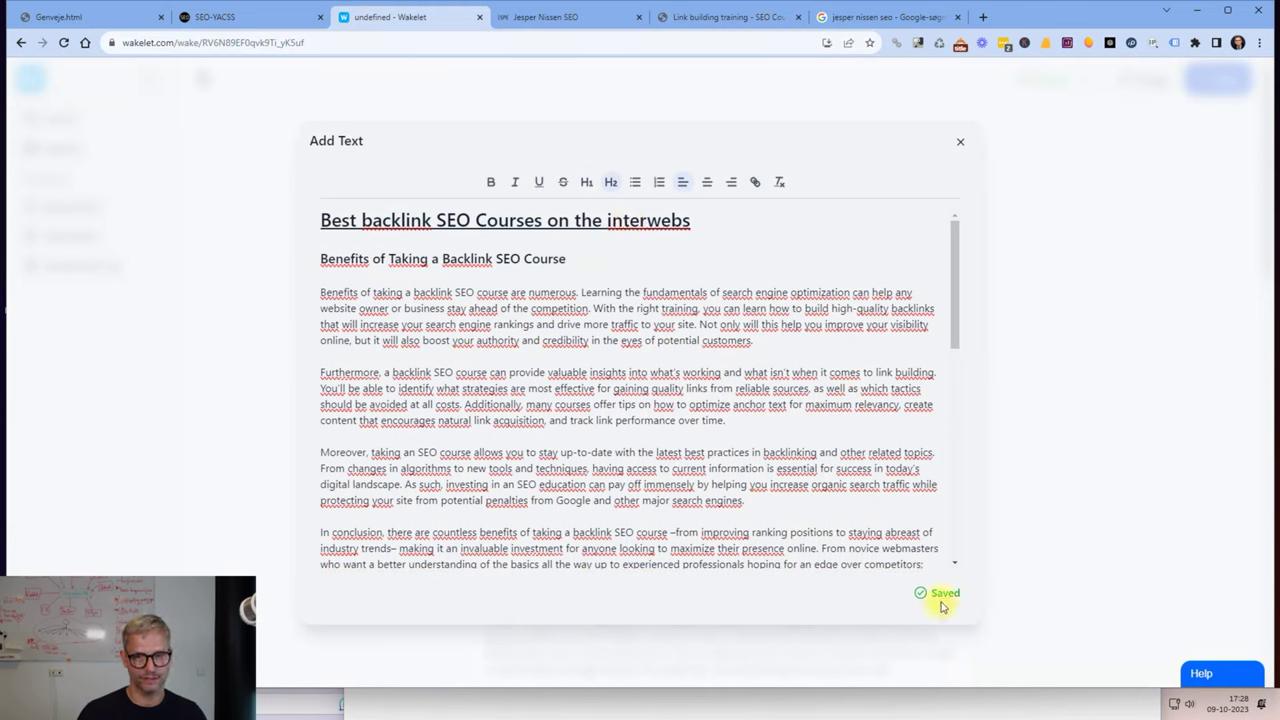
pyautogui.click(1037, 523)
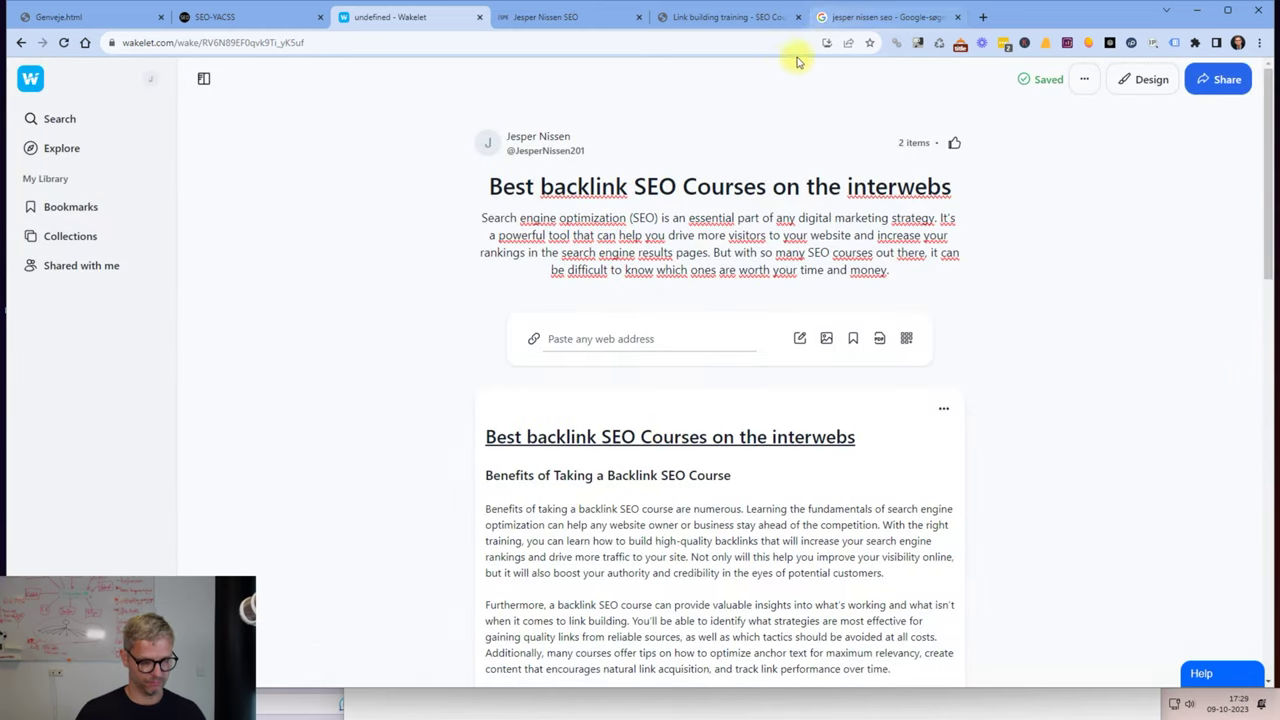
# Copy the business's Google Maps share link and paste it into the collection as a new card.
pyautogui.hotkey('alt', 'Tab')
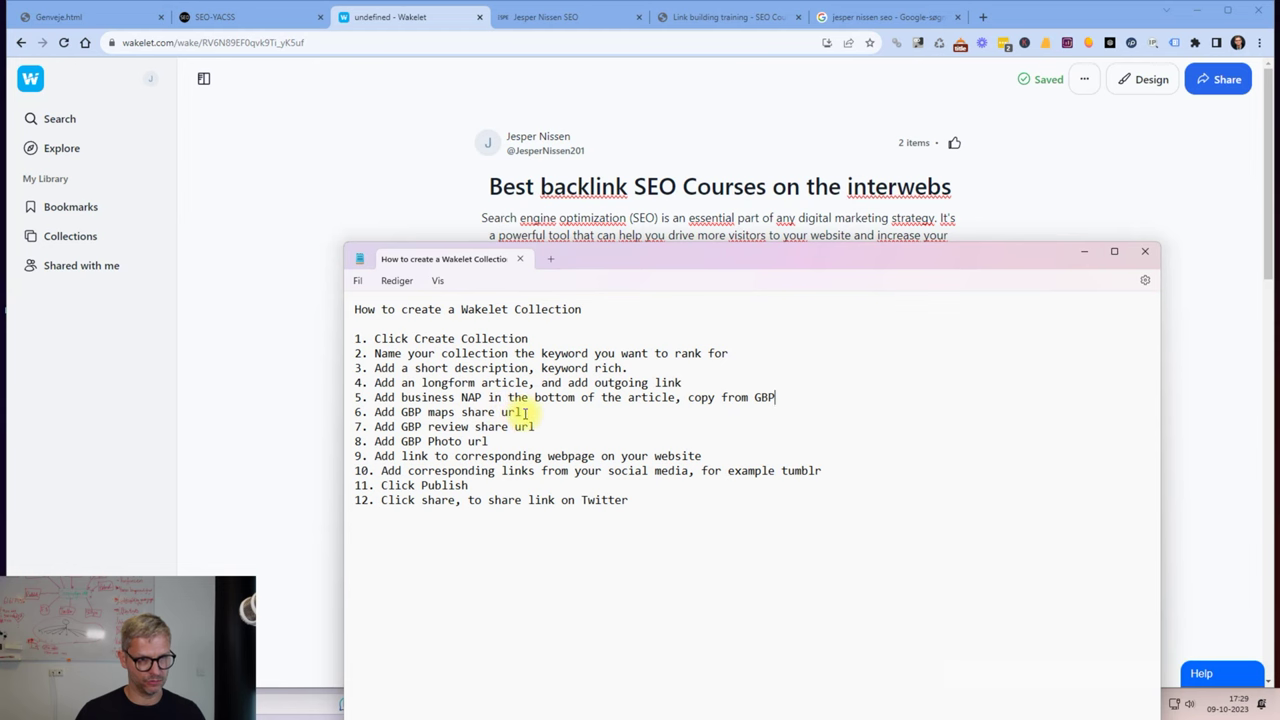
pyautogui.moveTo(521, 412); pyautogui.dragTo(375, 417)
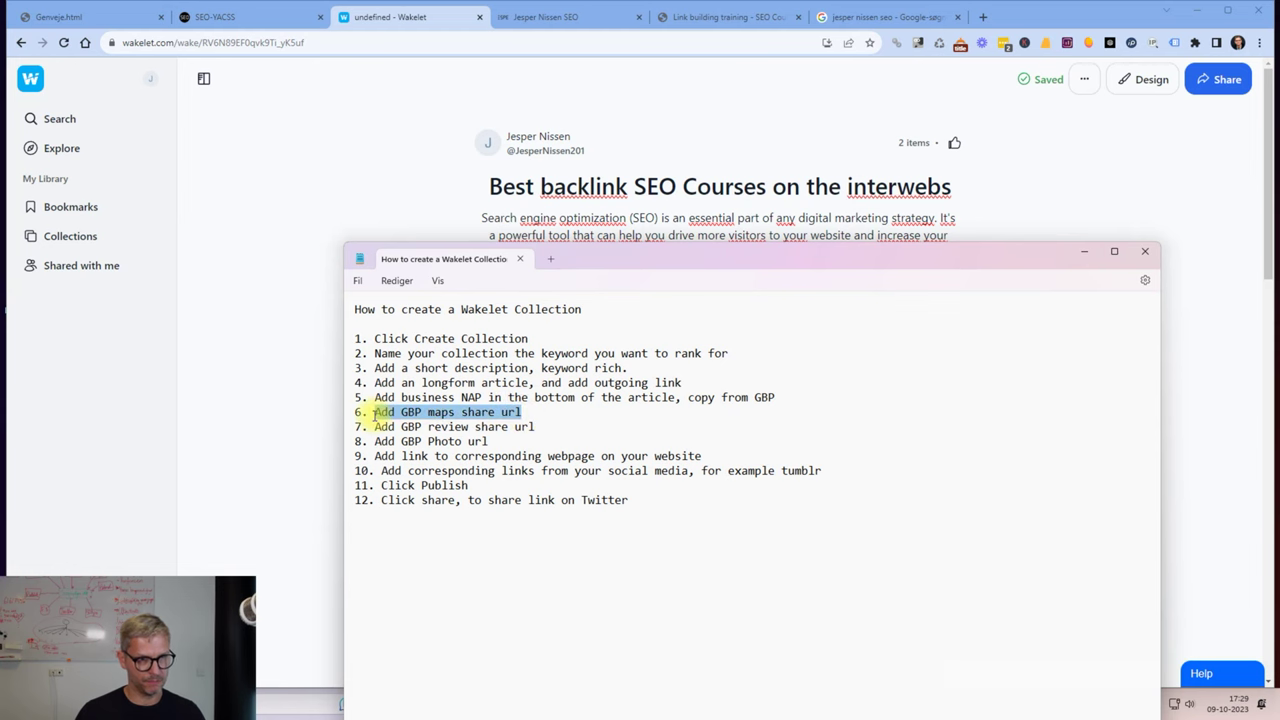
pyautogui.click(888, 20)
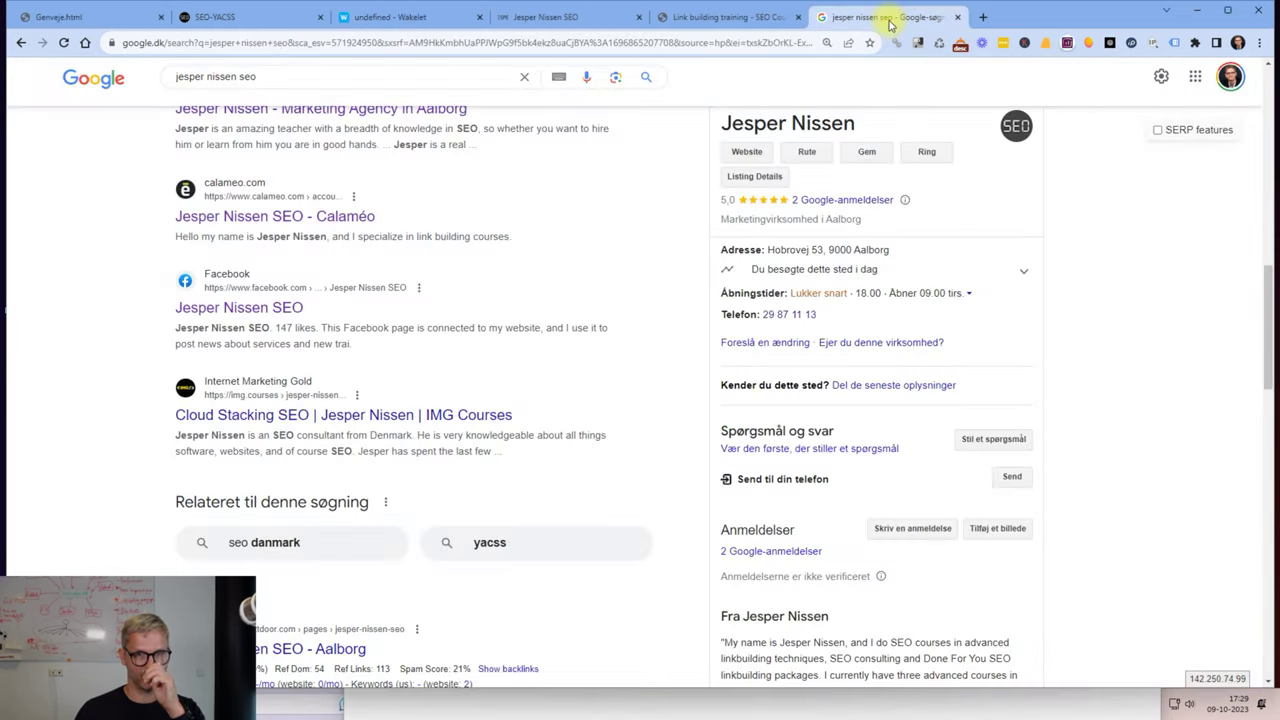
pyautogui.scroll(5, 866, 326)
pyautogui.scroll(-4, 886, 343)
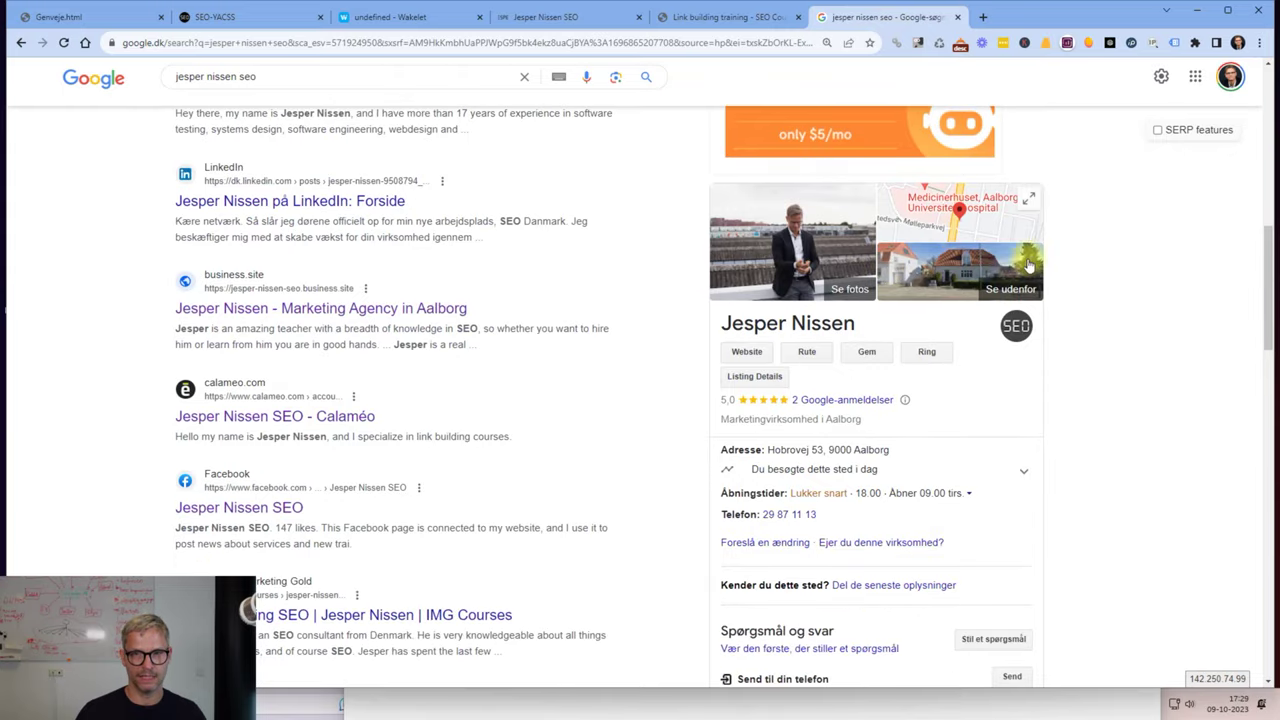
pyautogui.click(958, 214)
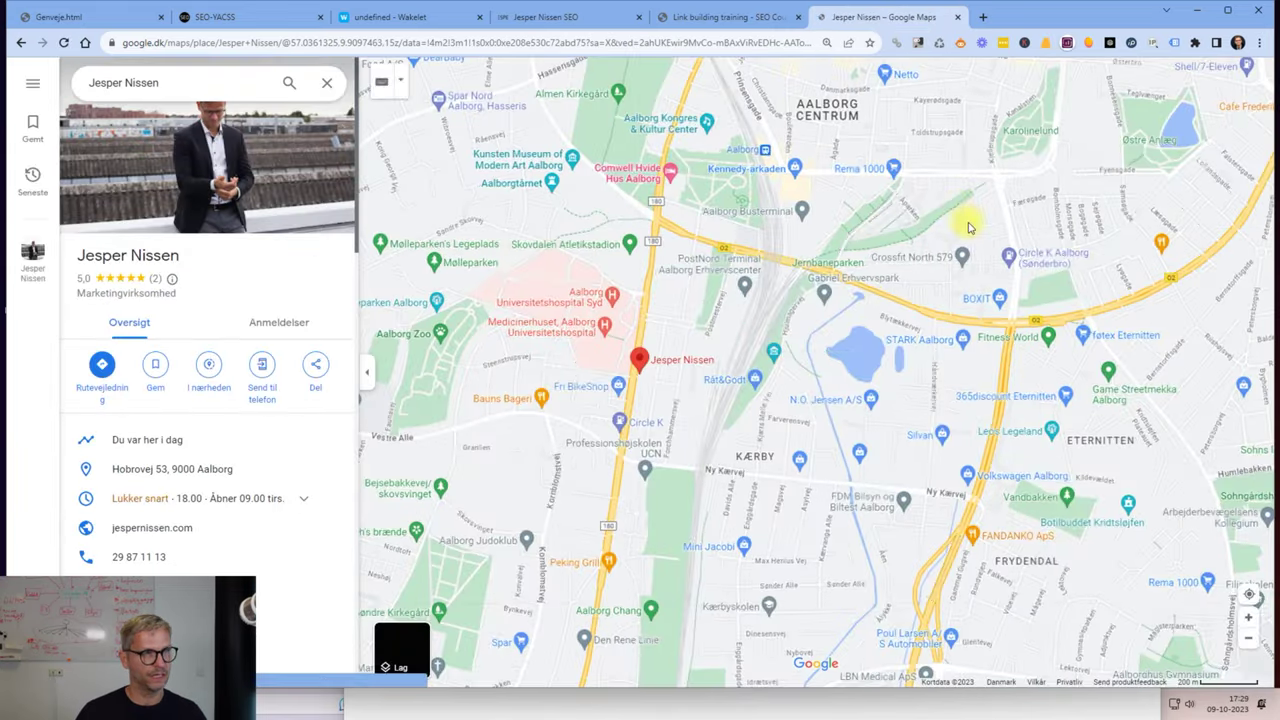
pyautogui.click(316, 367)
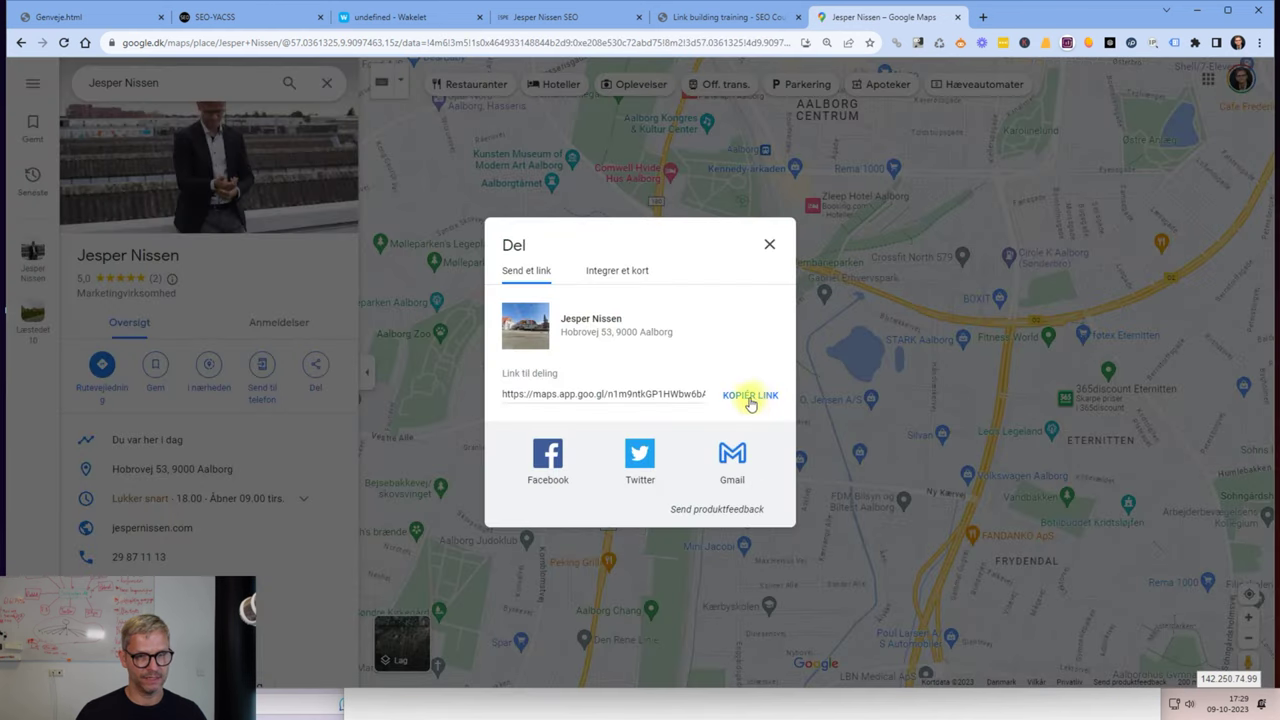
pyautogui.click(752, 396)
pyautogui.click(388, 20)
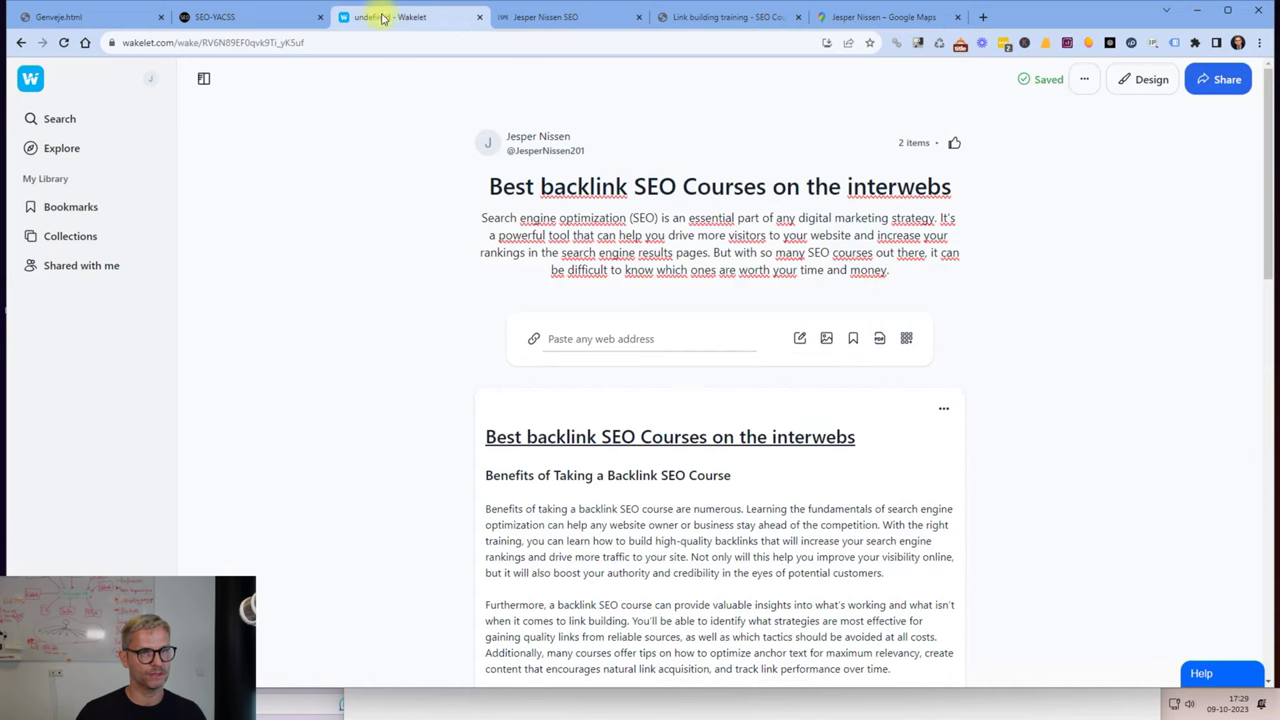
pyautogui.click(655, 340)
pyautogui.hotkey('ctrl', 'v')
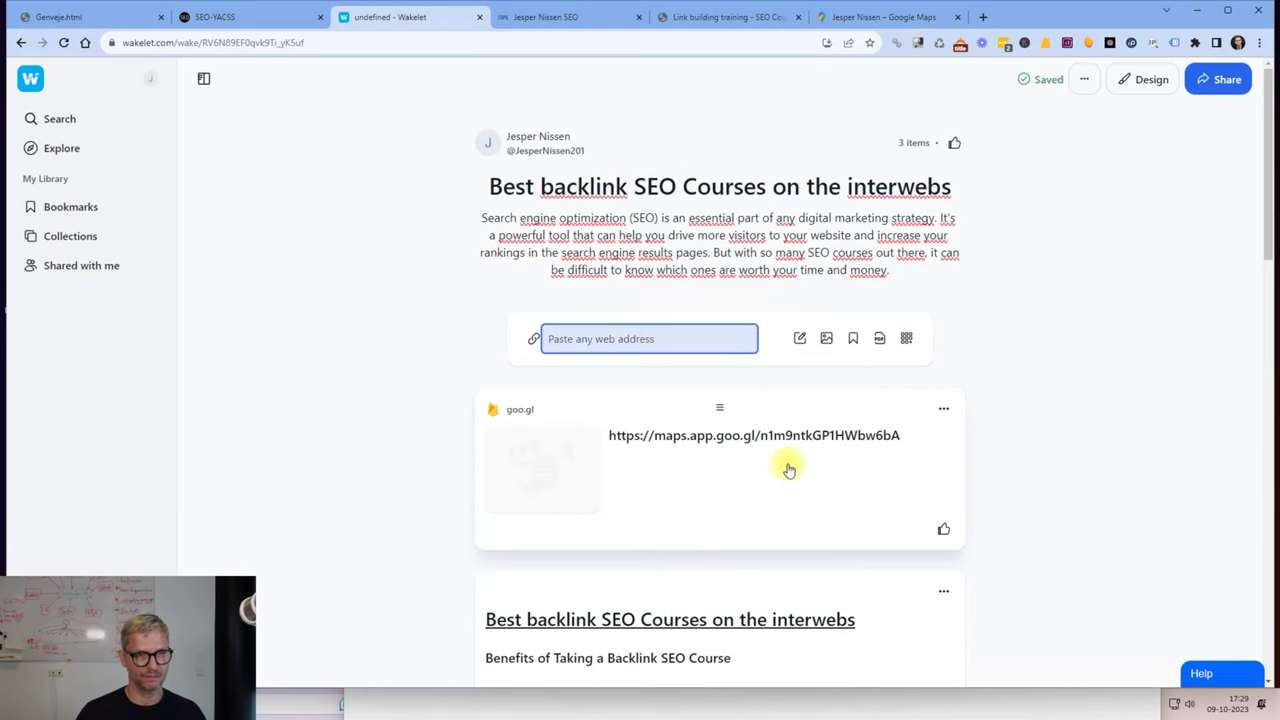
# Mark the review-share checklist step and show both five-star reviews in their original English.
pyautogui.hotkey('alt', 'Tab')
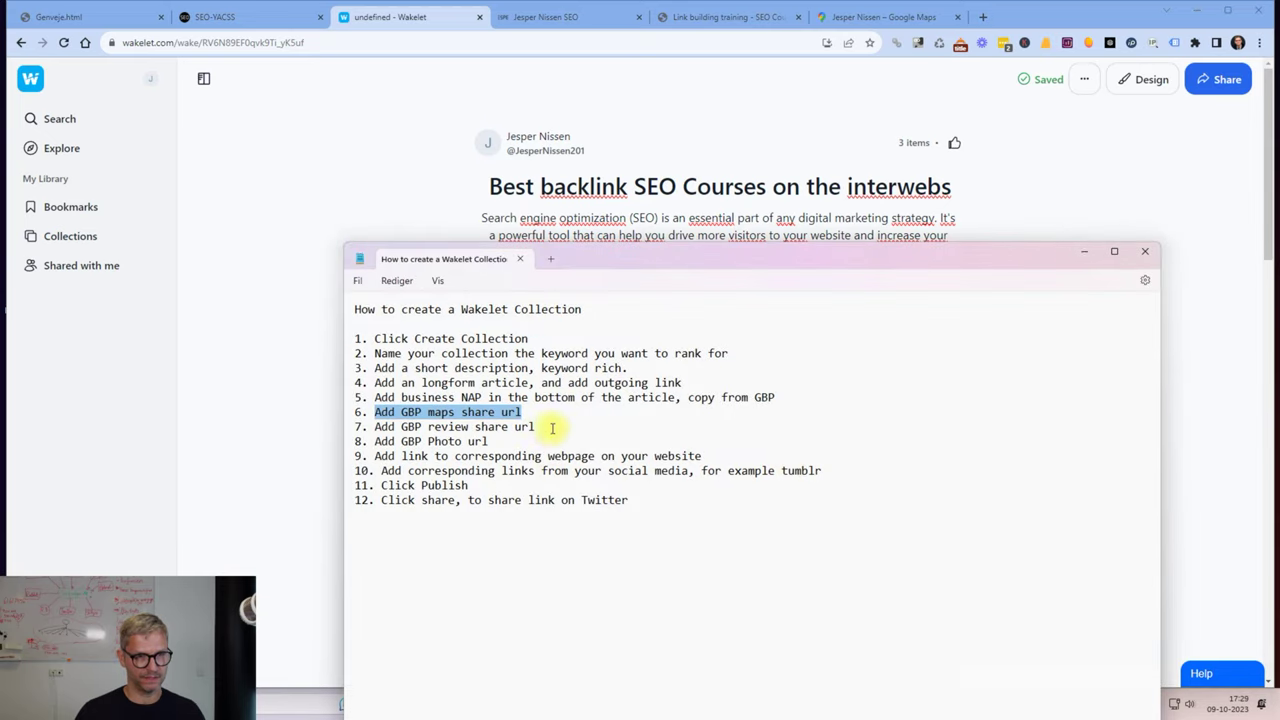
pyautogui.click(540, 426)
pyautogui.moveTo(540, 426); pyautogui.dragTo(374, 428)
pyautogui.click(876, 17)
pyautogui.click(766, 244)
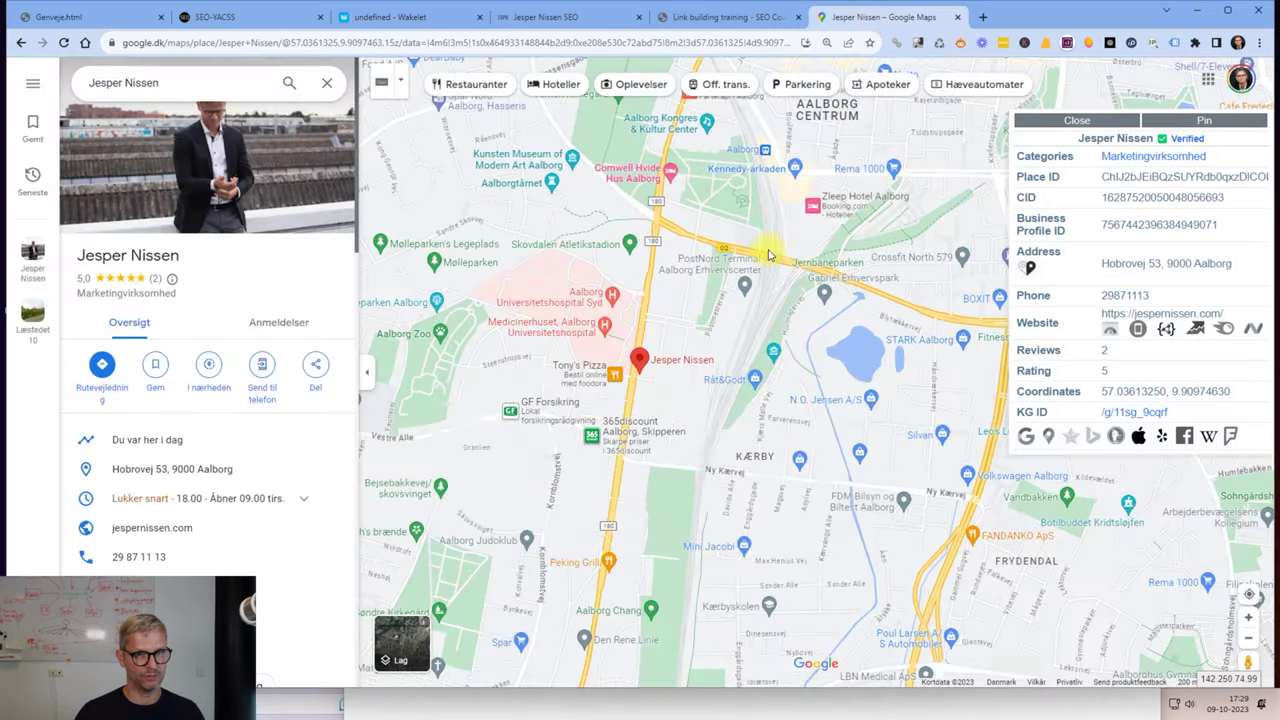
pyautogui.click(1083, 120)
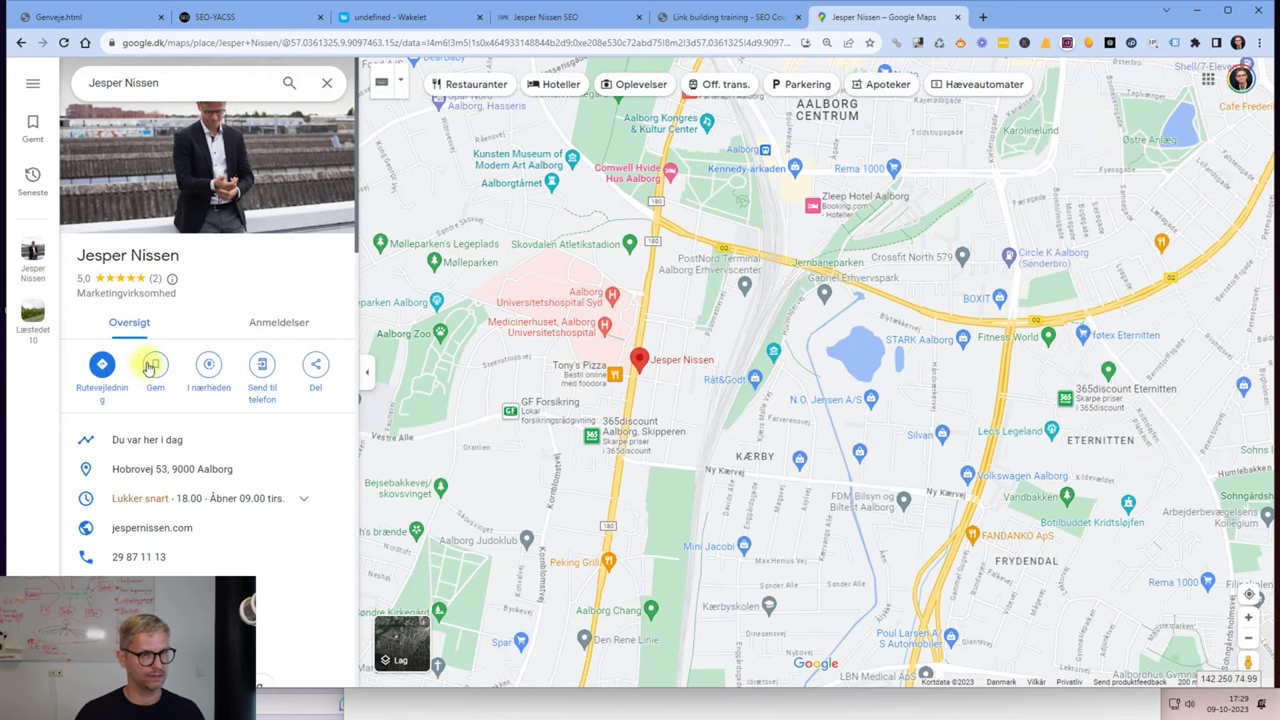
pyautogui.scroll(-3, 155, 363)
pyautogui.scroll(-10, 155, 363)
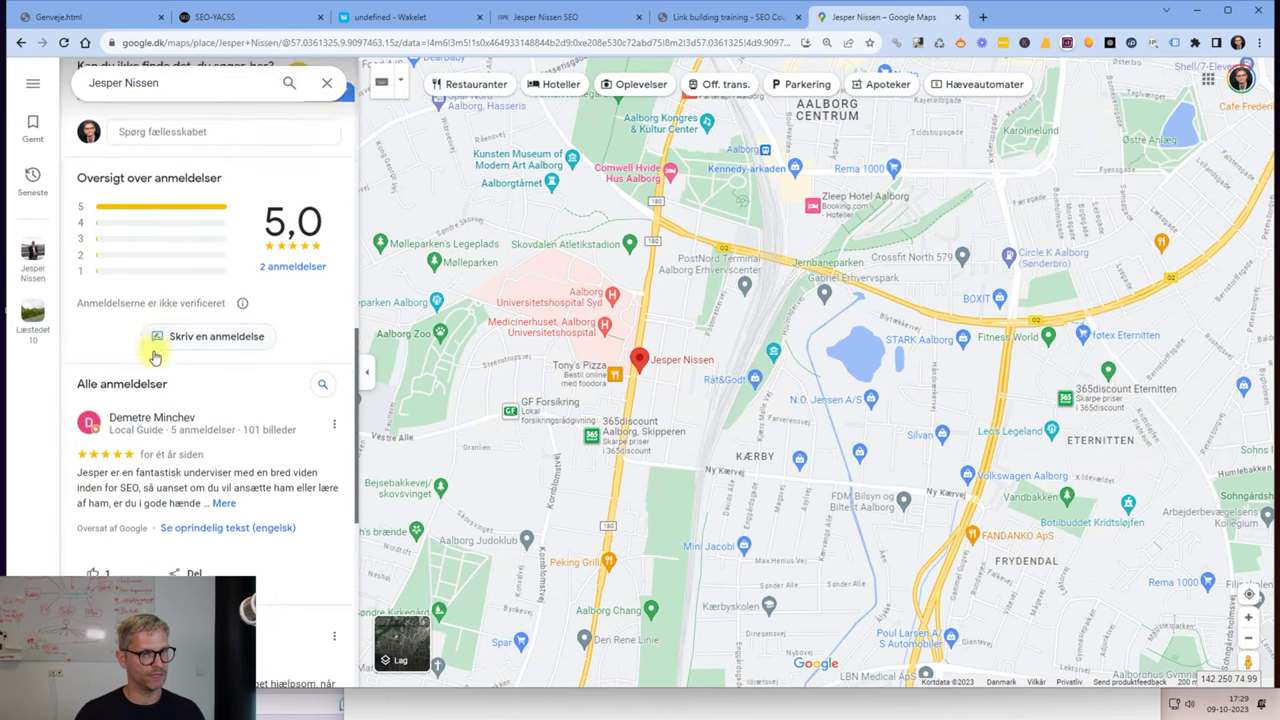
pyautogui.click(236, 338)
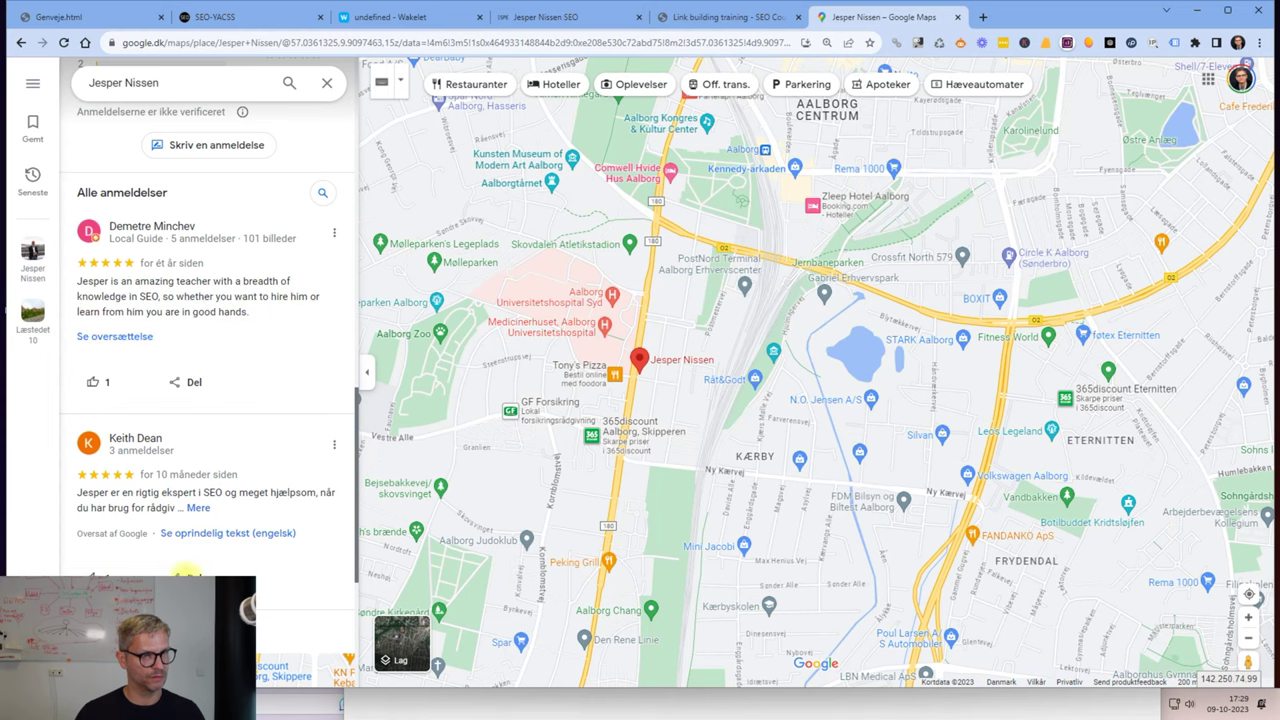
pyautogui.click(246, 536)
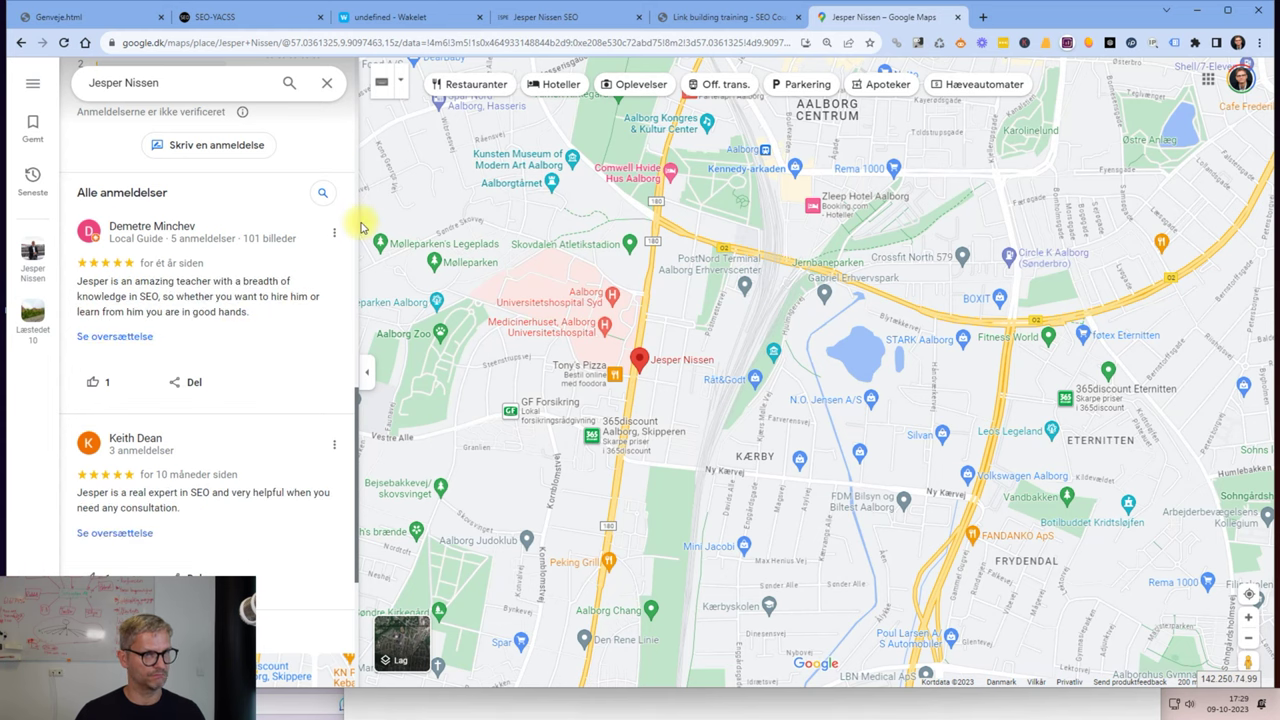
# Add the first five-star review's share link to the collection as a card.
pyautogui.click(189, 381)
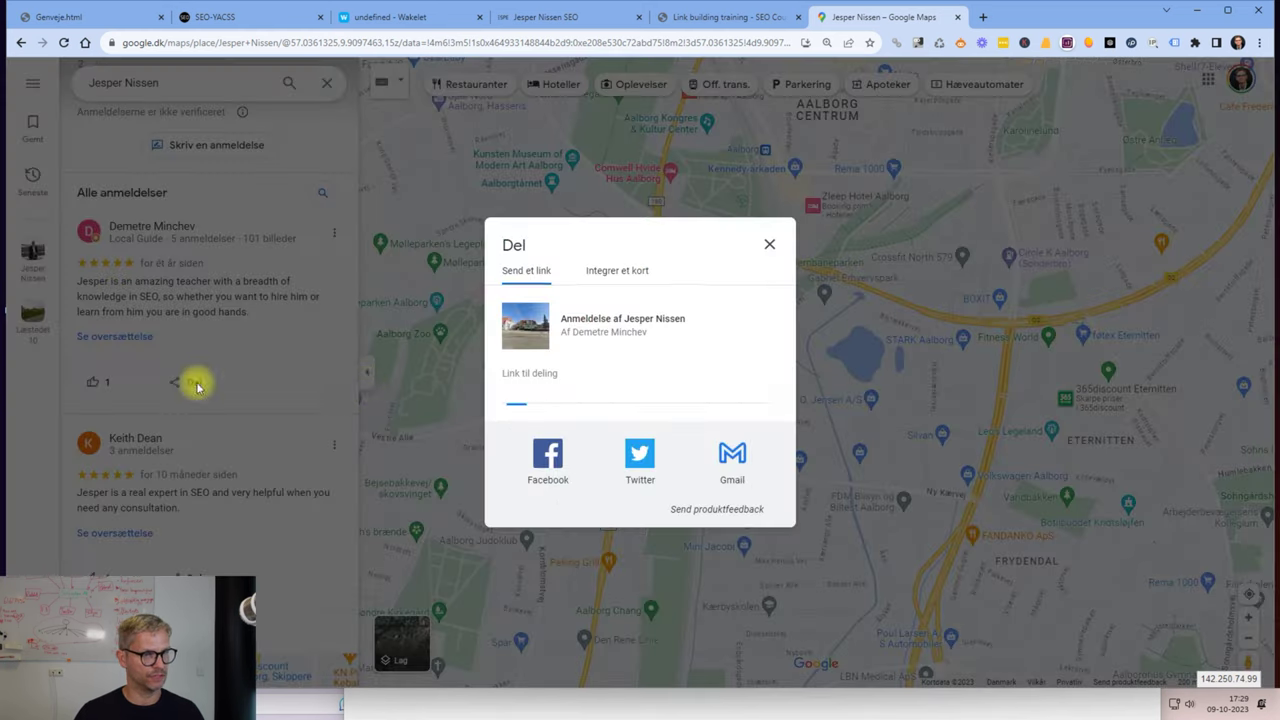
pyautogui.click(753, 407)
pyautogui.click(420, 17)
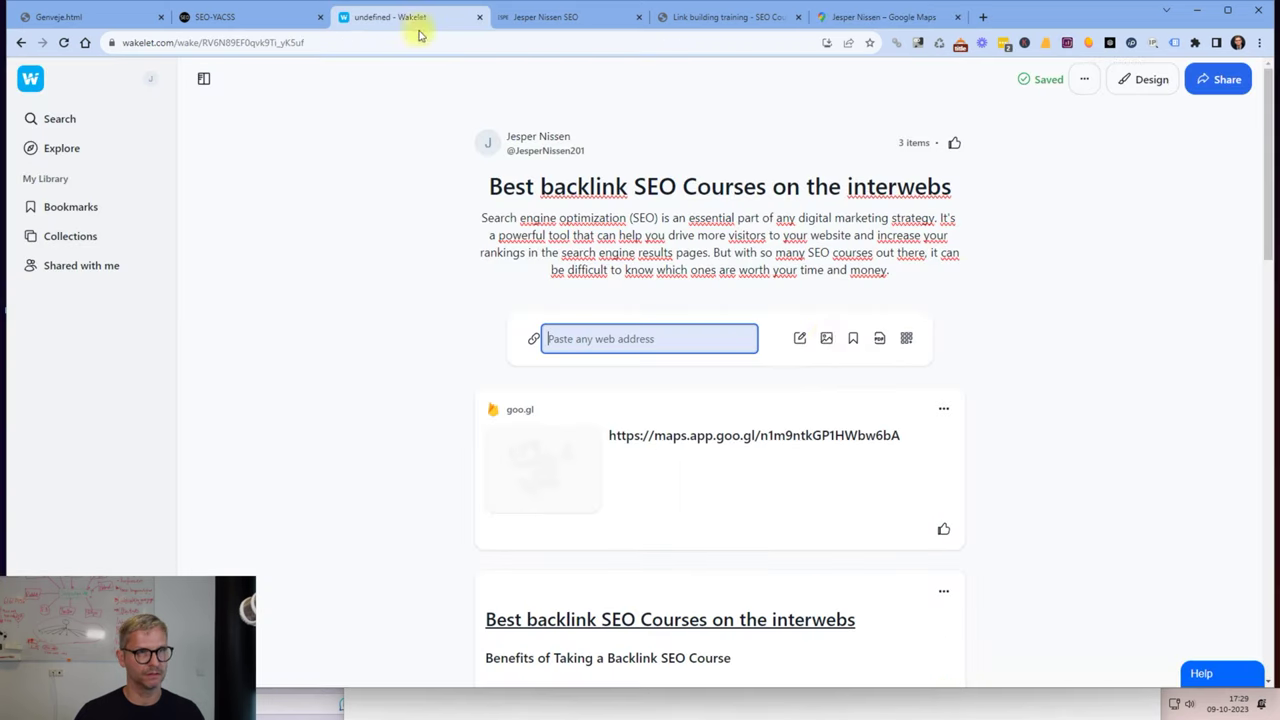
pyautogui.hotkey('ctrl', 'v')
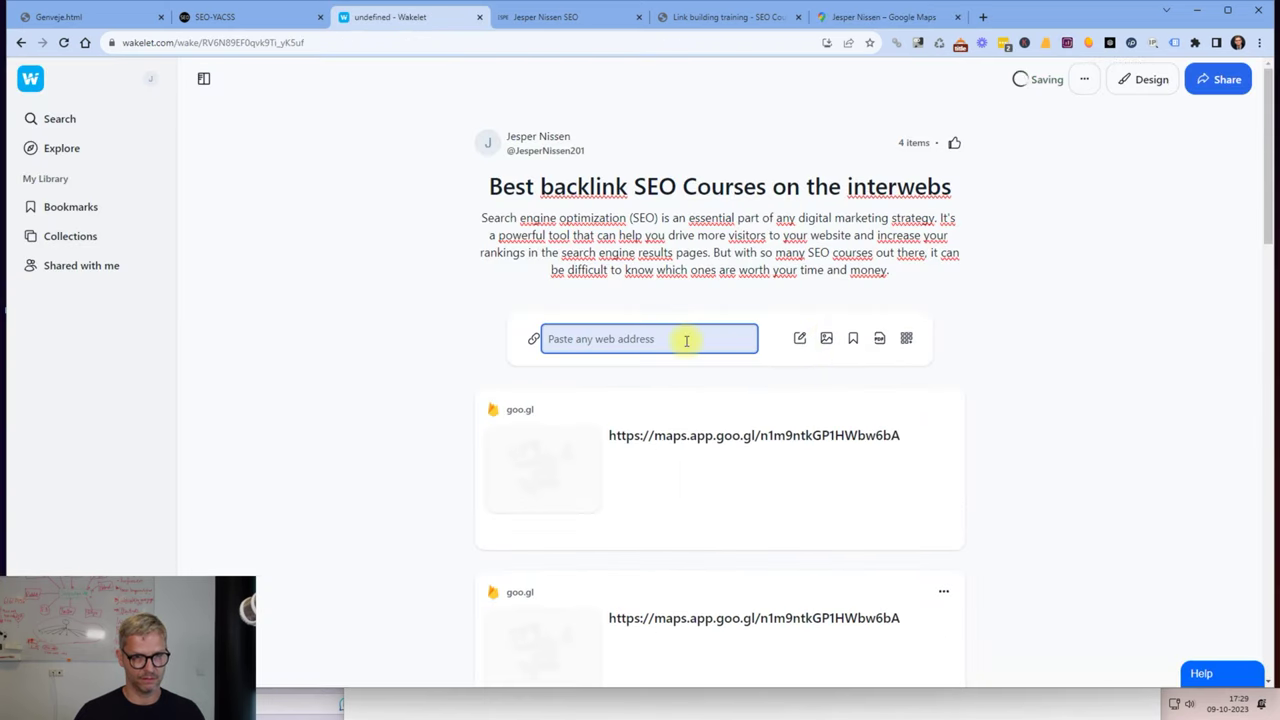
# Add the second five-star review's share link to the collection as another card.
pyautogui.click(866, 17)
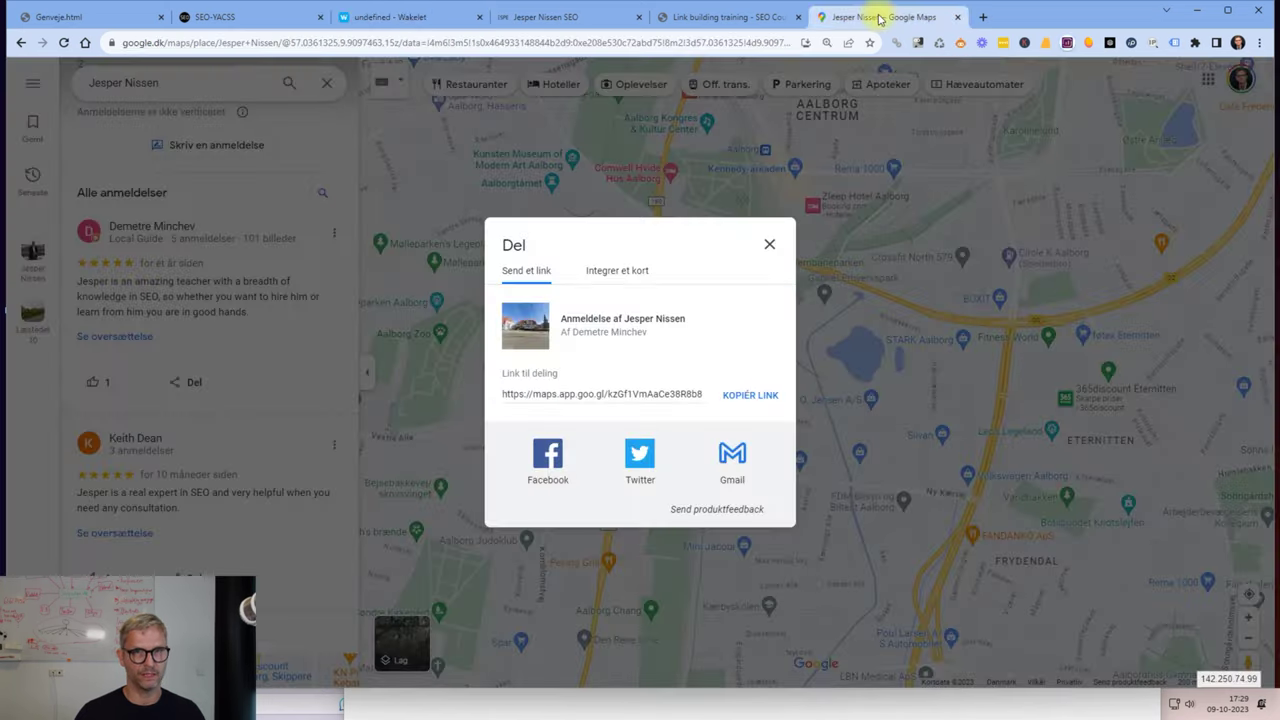
pyautogui.click(769, 246)
pyautogui.scroll(-3, 277, 349)
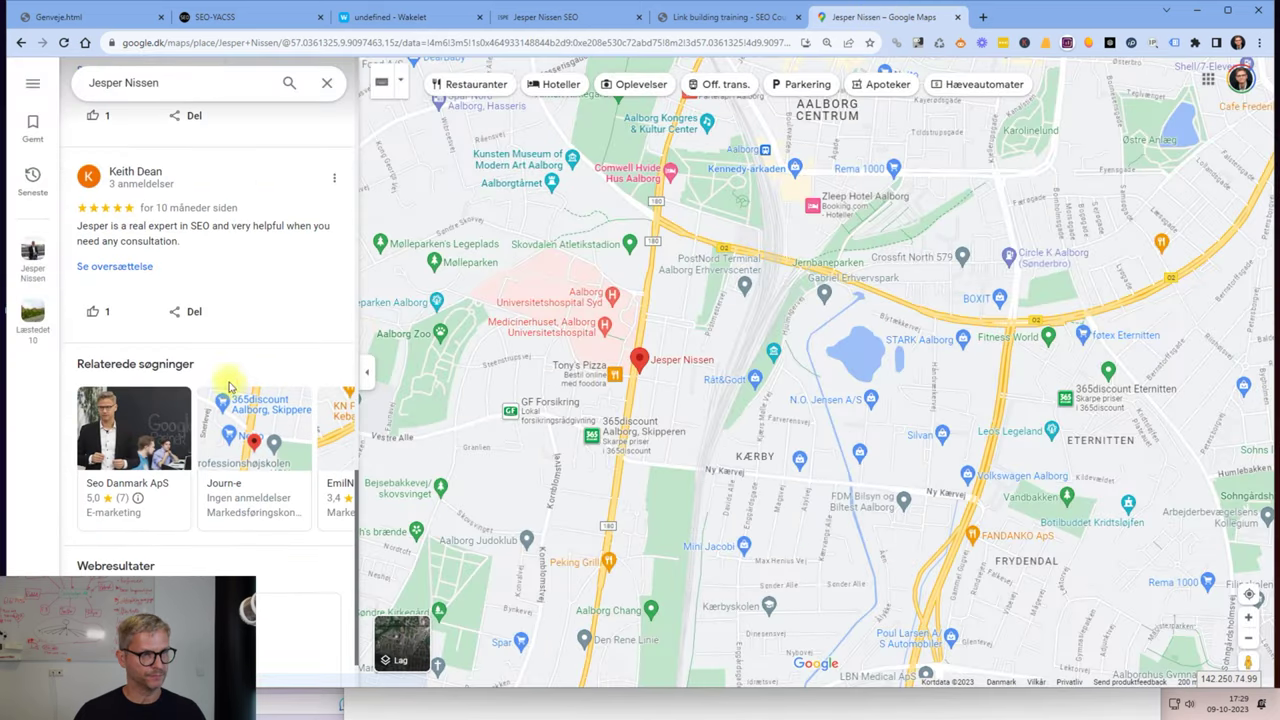
pyautogui.click(190, 314)
pyautogui.click(752, 400)
pyautogui.click(380, 15)
pyautogui.write('https://maps.app.goo.gl/bS57bDv9wM9e5qqx6')
pyautogui.scroll(-2, 1034, 418)
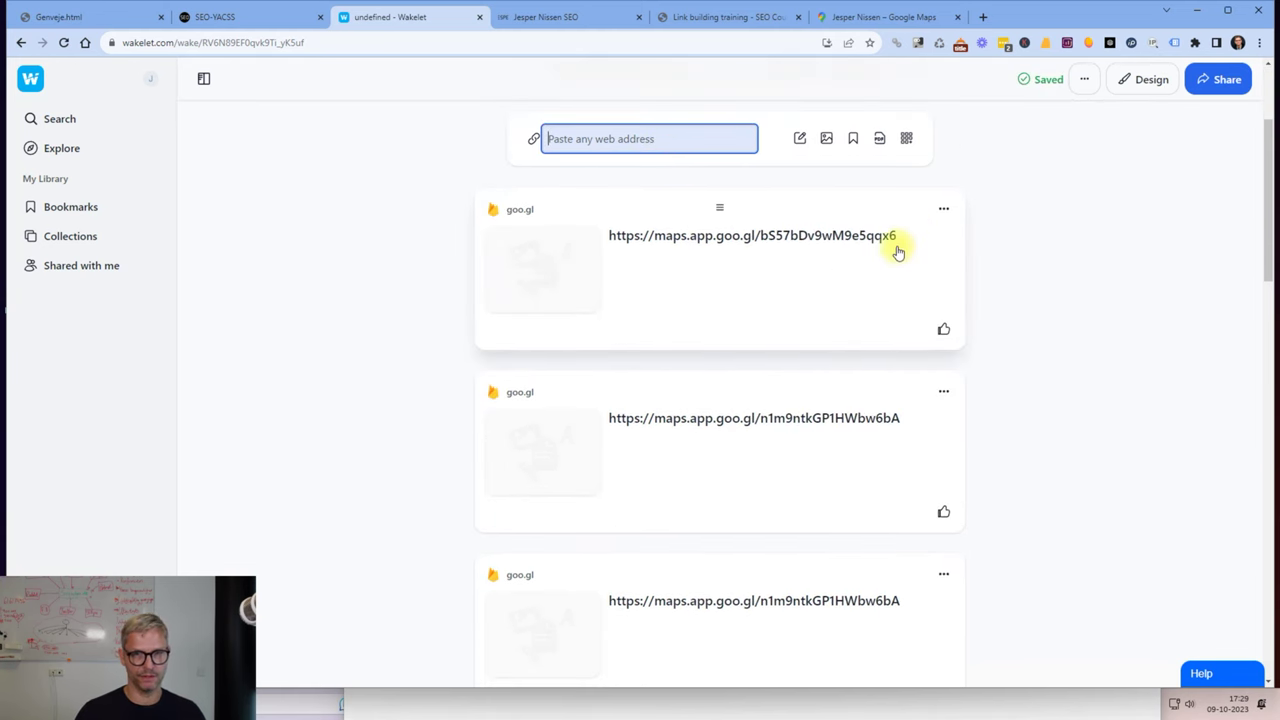
pyautogui.scroll(-2, 1111, 517)
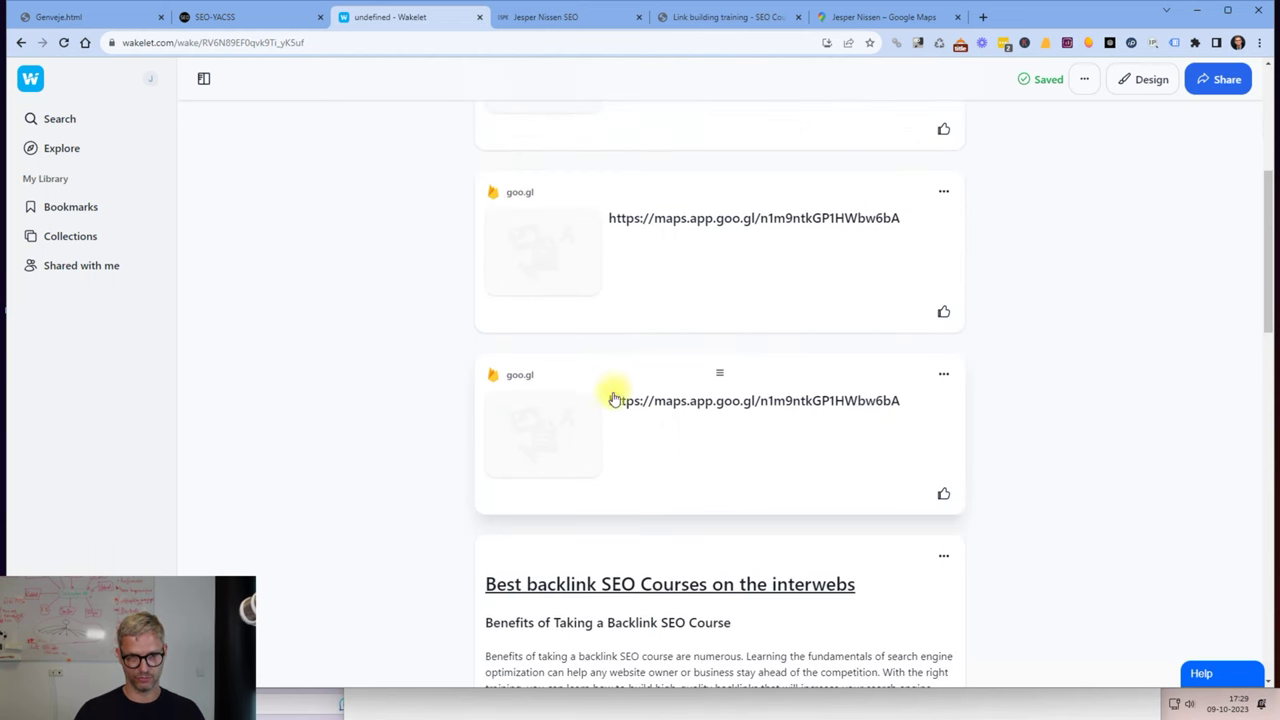
# Copy the business photo's image address and load it in a new tab.
pyautogui.click(901, 17)
pyautogui.click(767, 244)
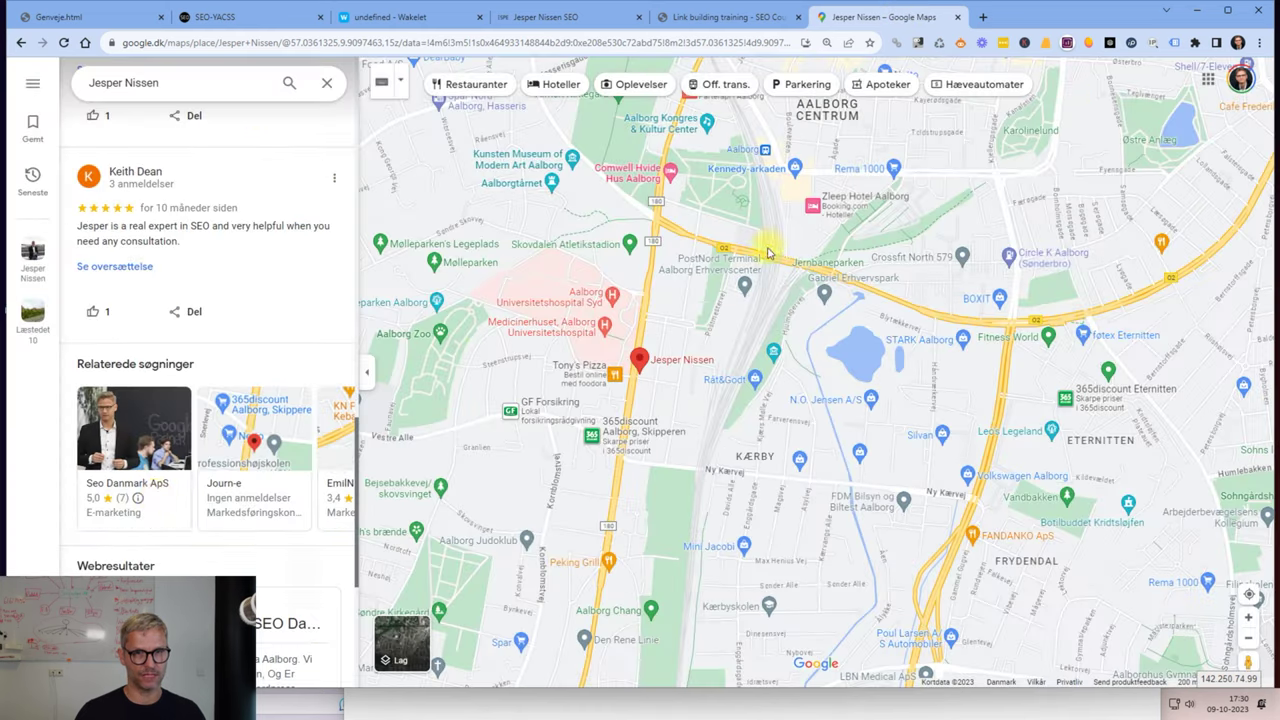
pyautogui.scroll(15, 165, 470)
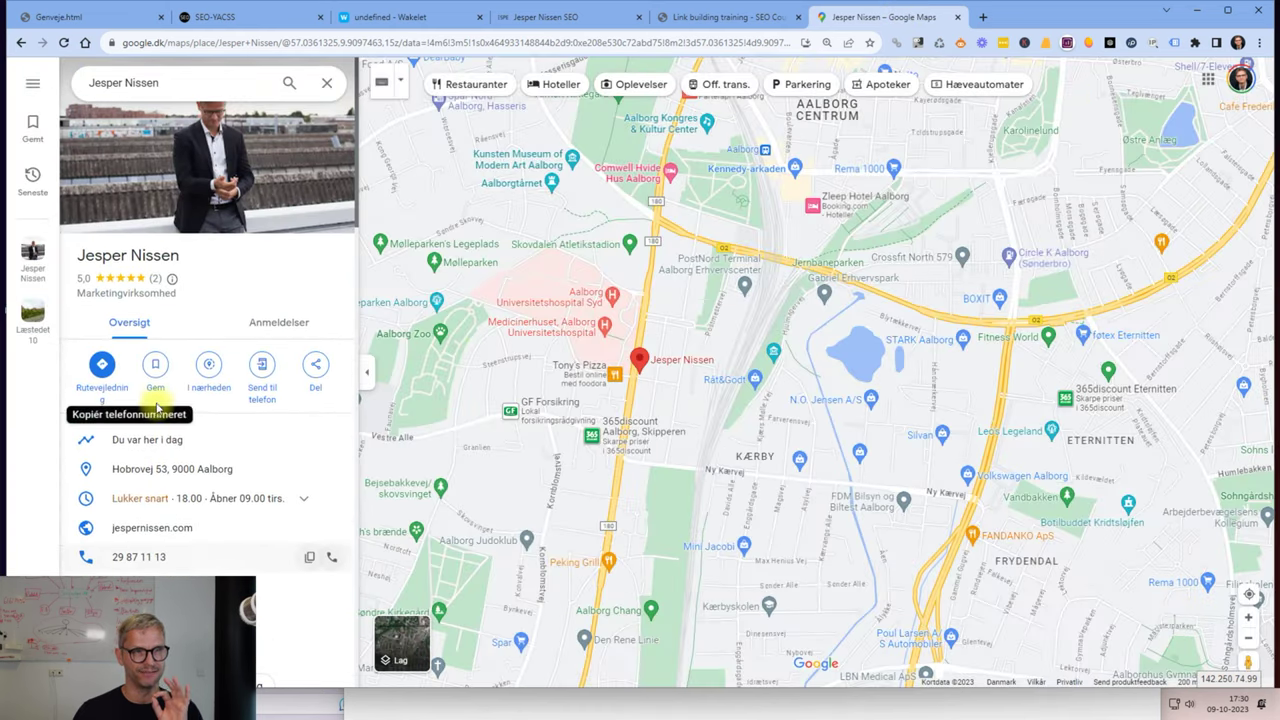
pyautogui.rightClick(200, 120)
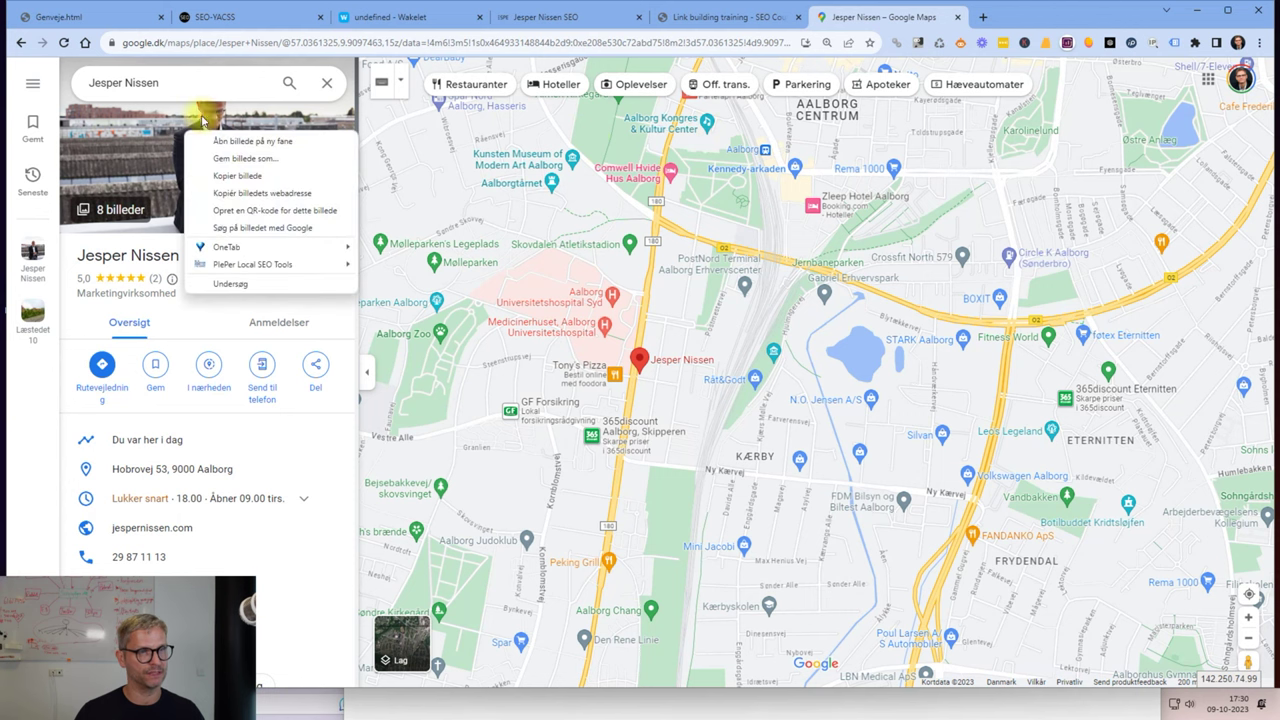
pyautogui.click(290, 195)
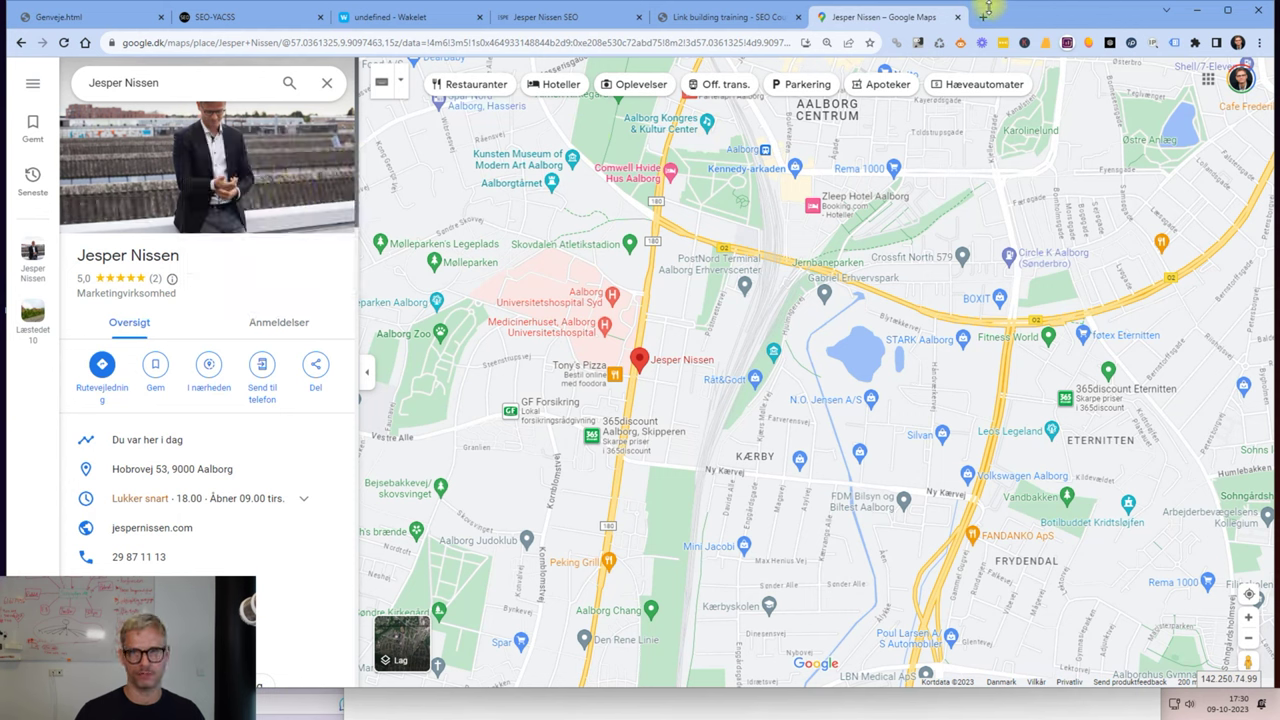
pyautogui.click(985, 20)
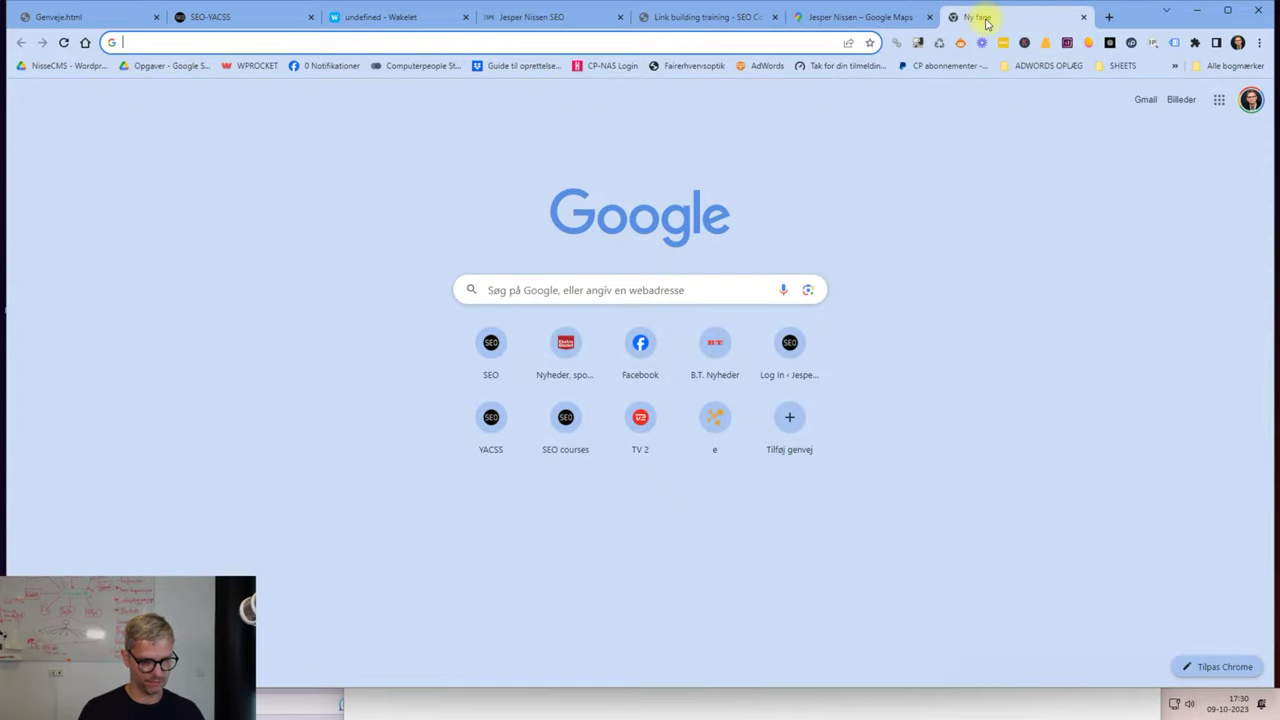
pyautogui.write('https://lh5.googleusercontent.com/p/AF1QipMBpyO6u2k8oJ6HV6PYcXsS2S_Epd3HbAg1flIZ=w408-h272-k-no')
pyautogui.press('Return')
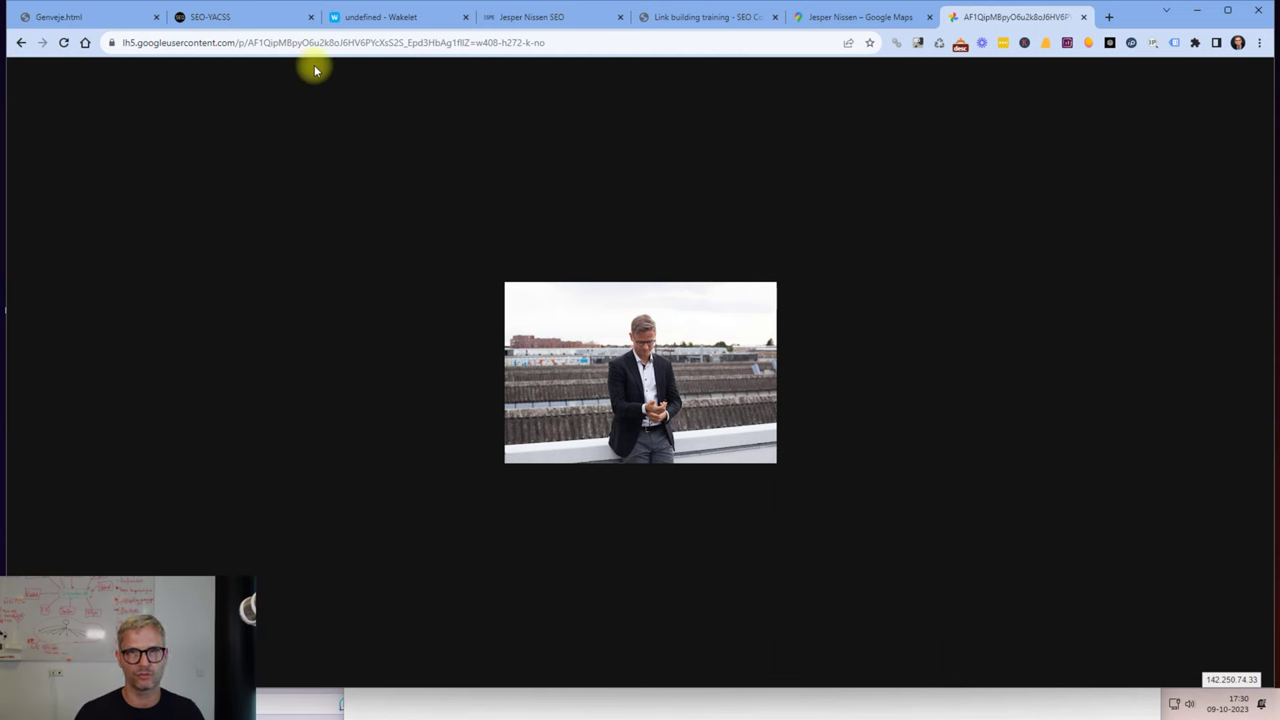
# Change the image host from lh5 to lh4 and paste that address into the collection.
pyautogui.click(145, 43)
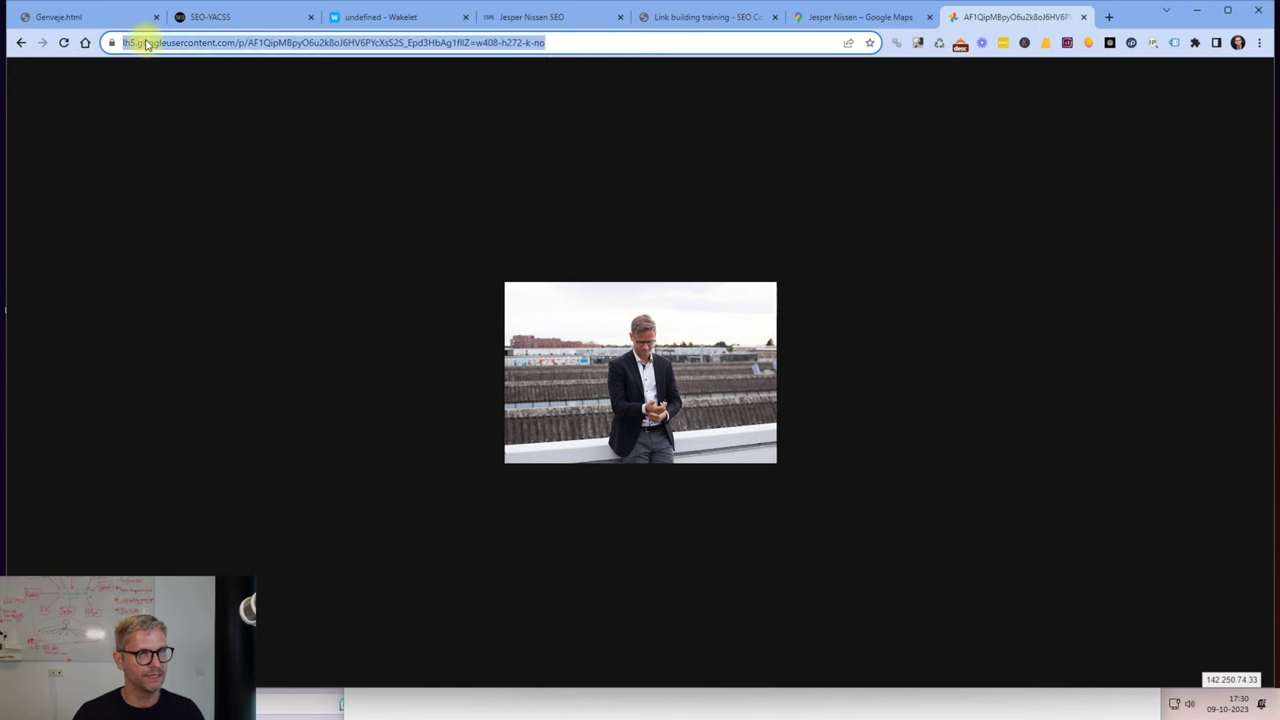
pyautogui.press('End')
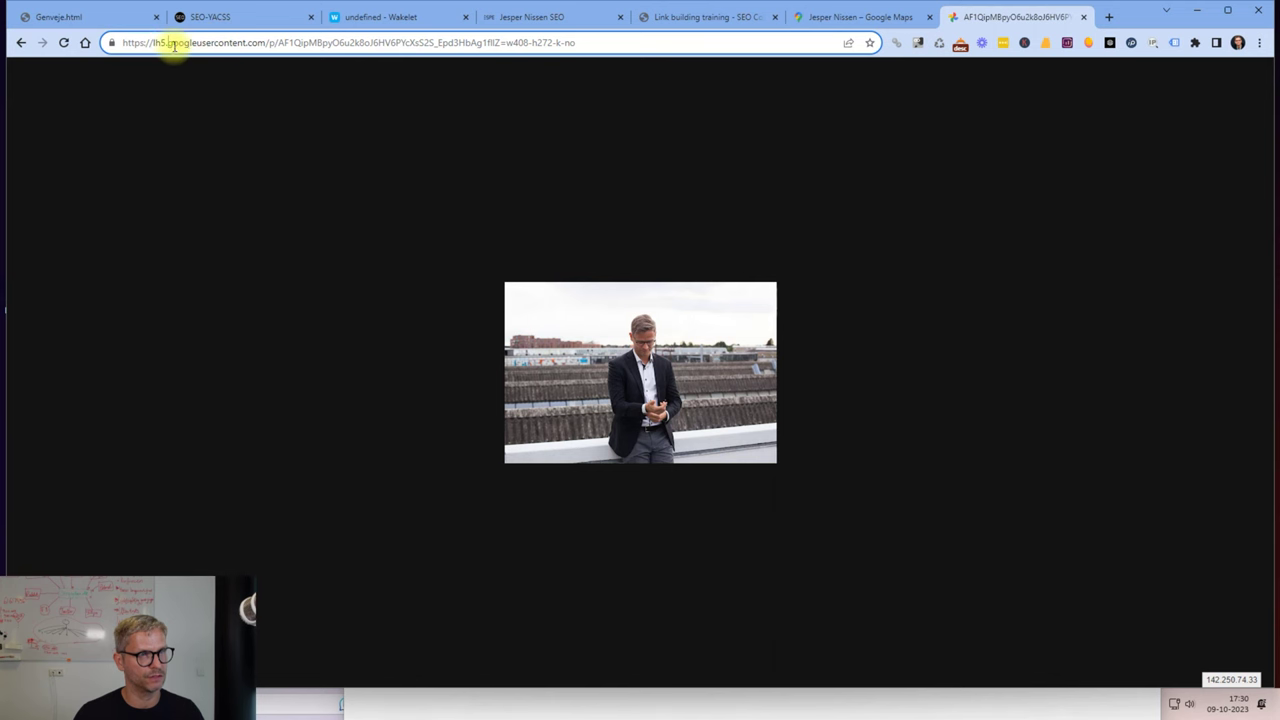
pyautogui.press('BackSpace')
pyautogui.write('4')
pyautogui.click(388, 76)
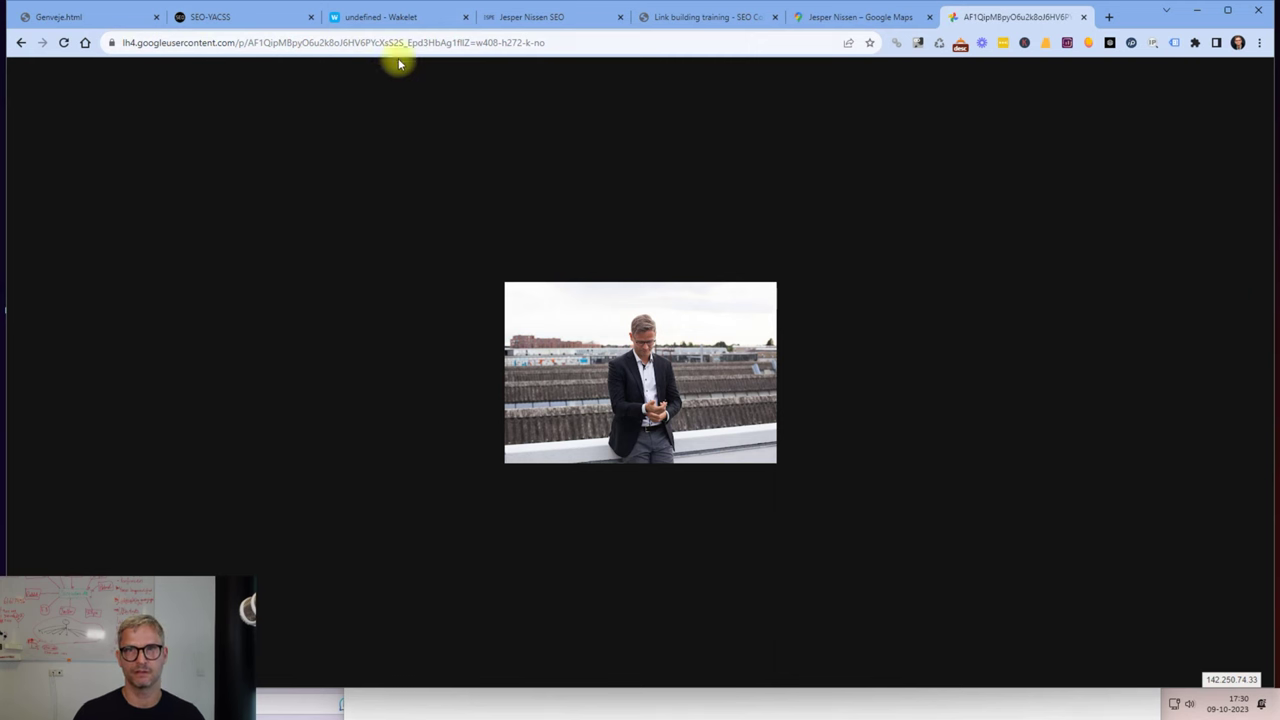
pyautogui.click(339, 44)
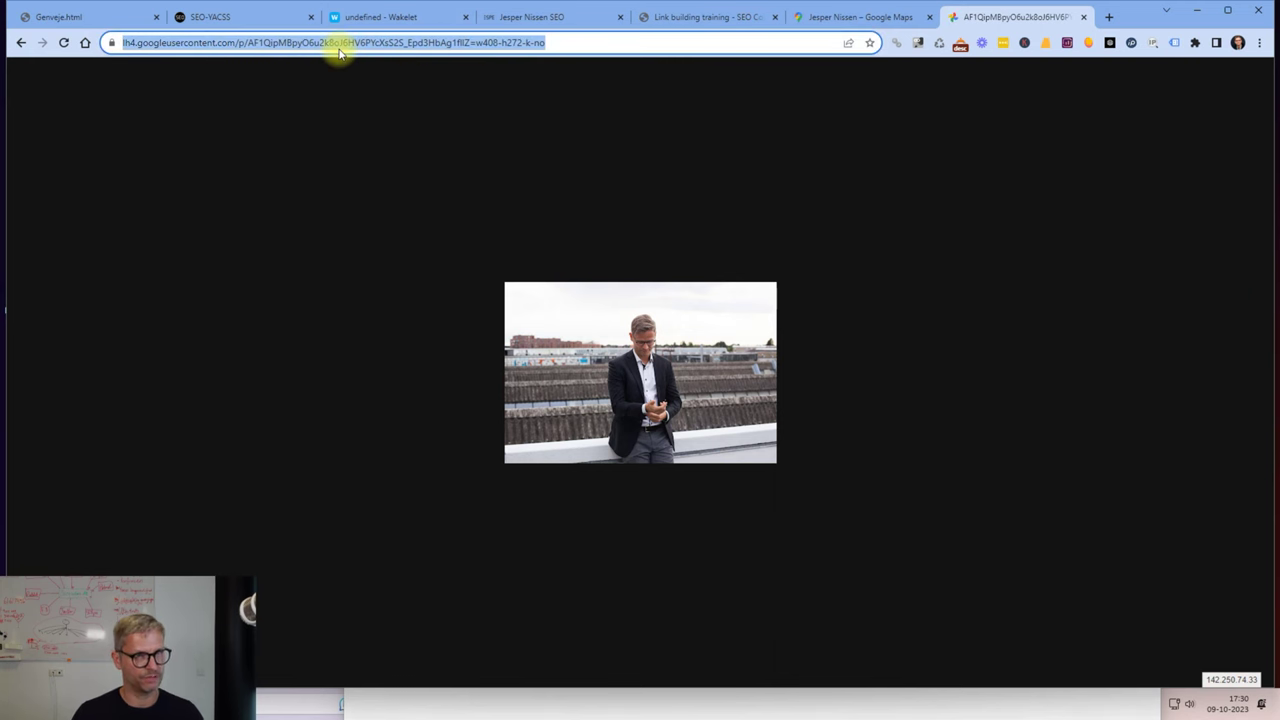
pyautogui.click(395, 17)
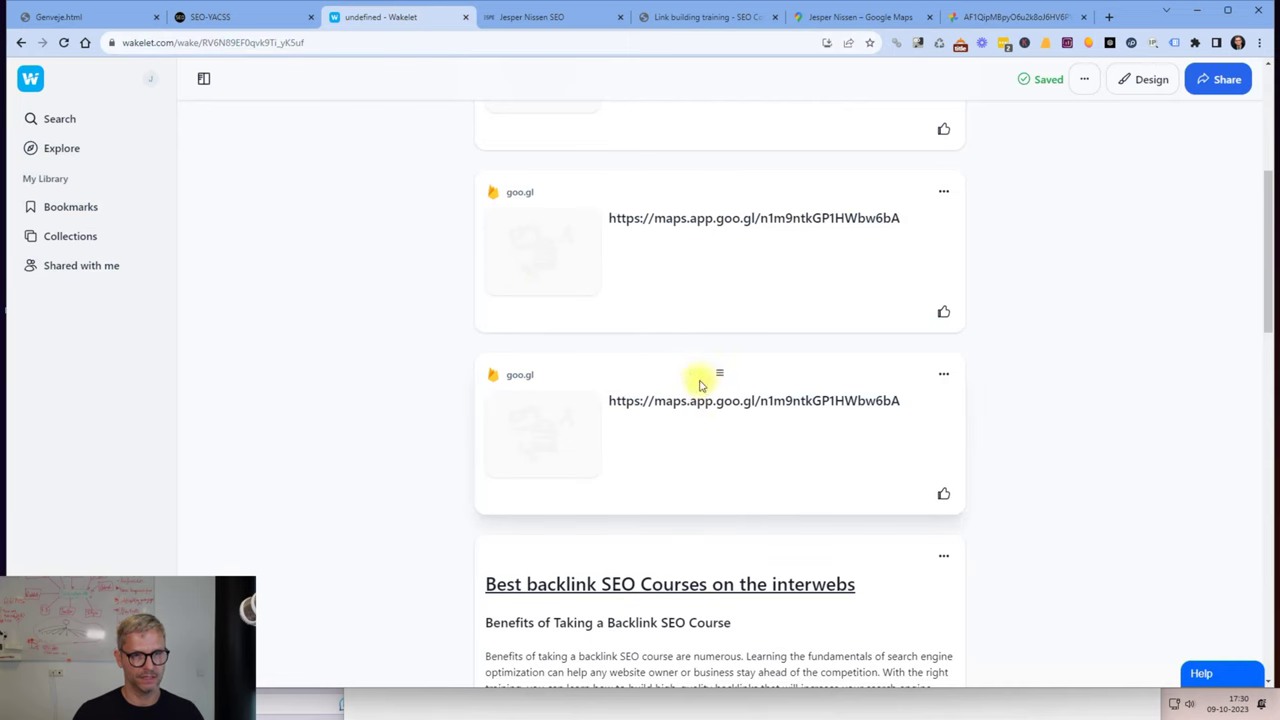
pyautogui.scroll(5, 694, 346)
pyautogui.hotkey('ctrl', 'v')
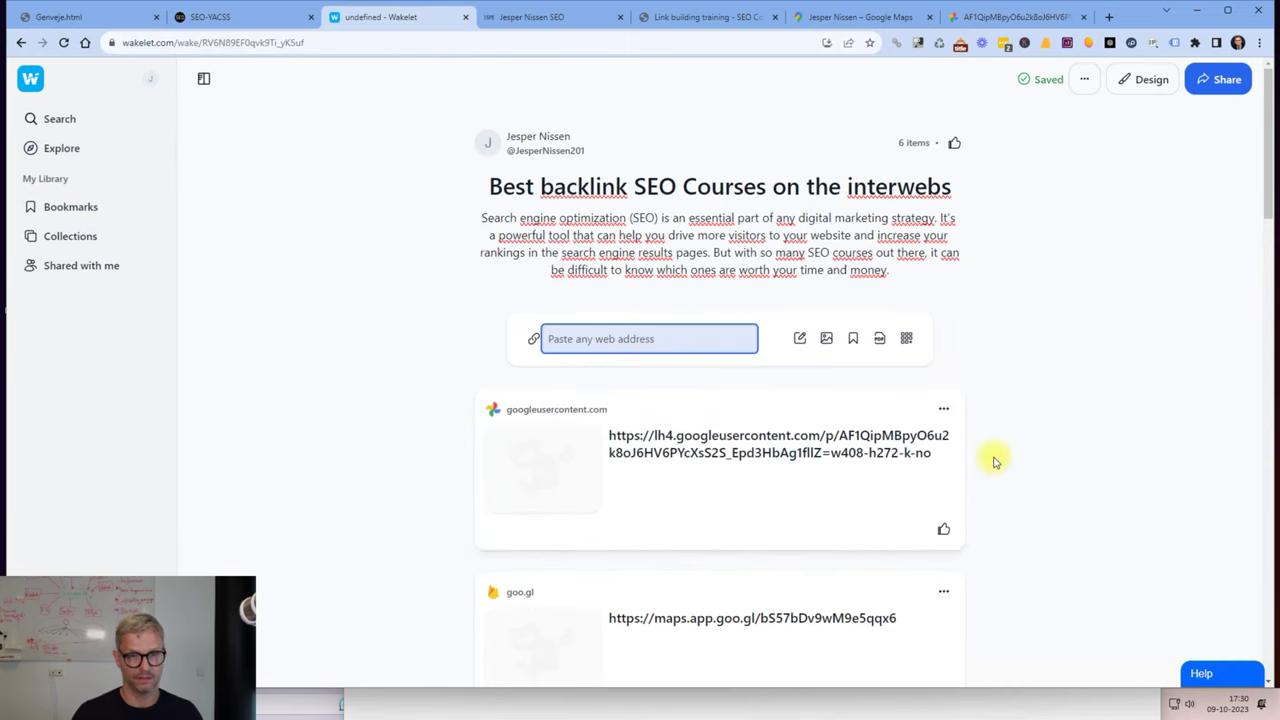
# Mark the photo, webpage and social media link steps in the Notepad checklist.
pyautogui.hotkey('alt', 'Tab')
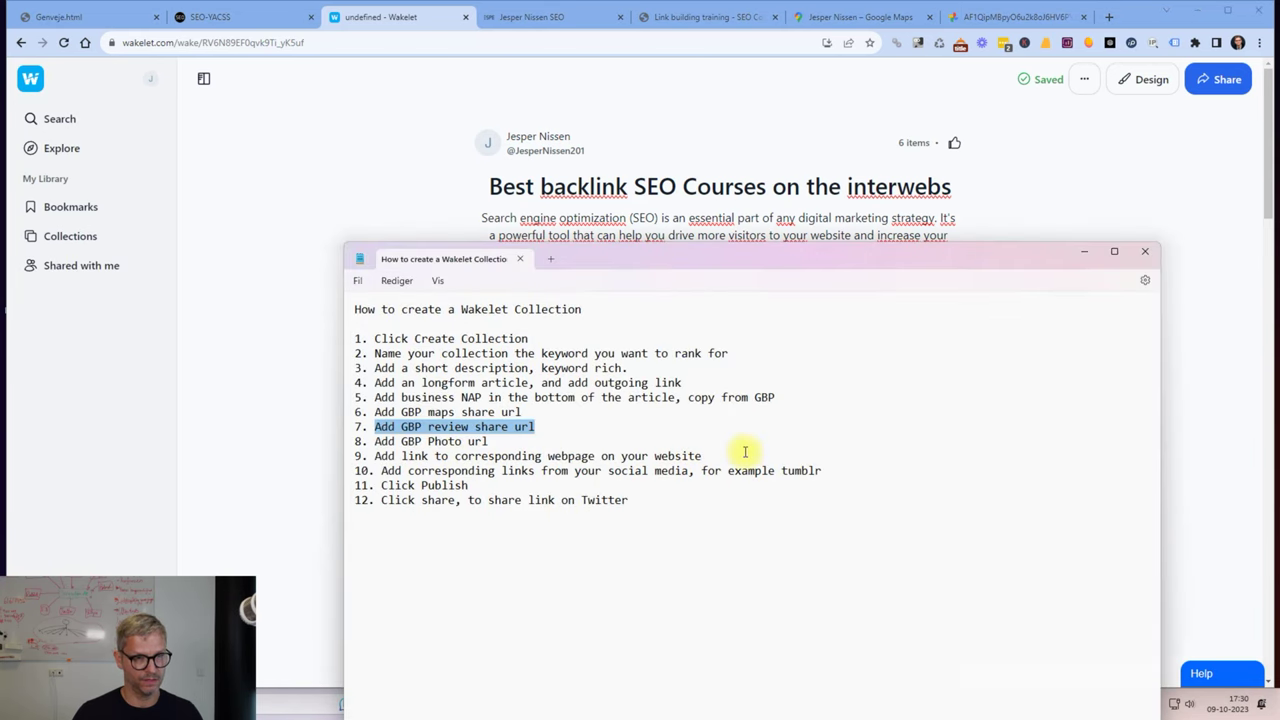
pyautogui.moveTo(744, 452); pyautogui.dragTo(411, 440)
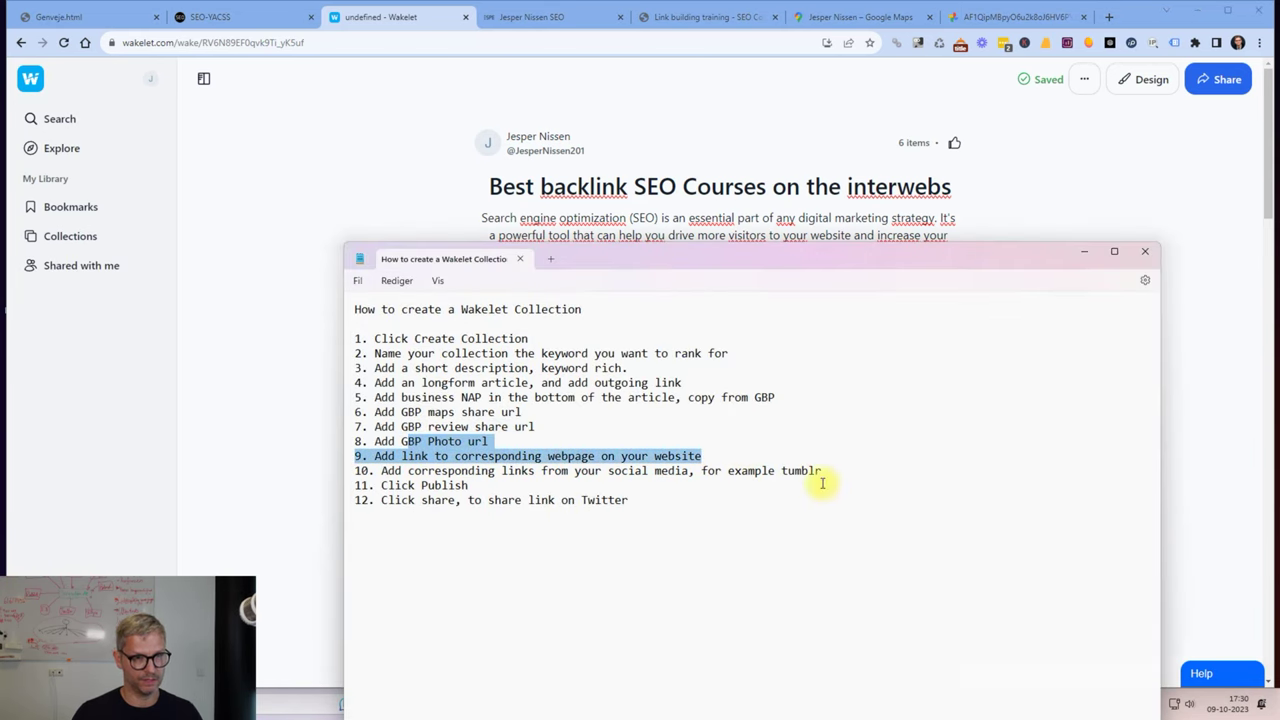
pyautogui.moveTo(824, 471); pyautogui.dragTo(416, 456)
pyautogui.click(410, 456)
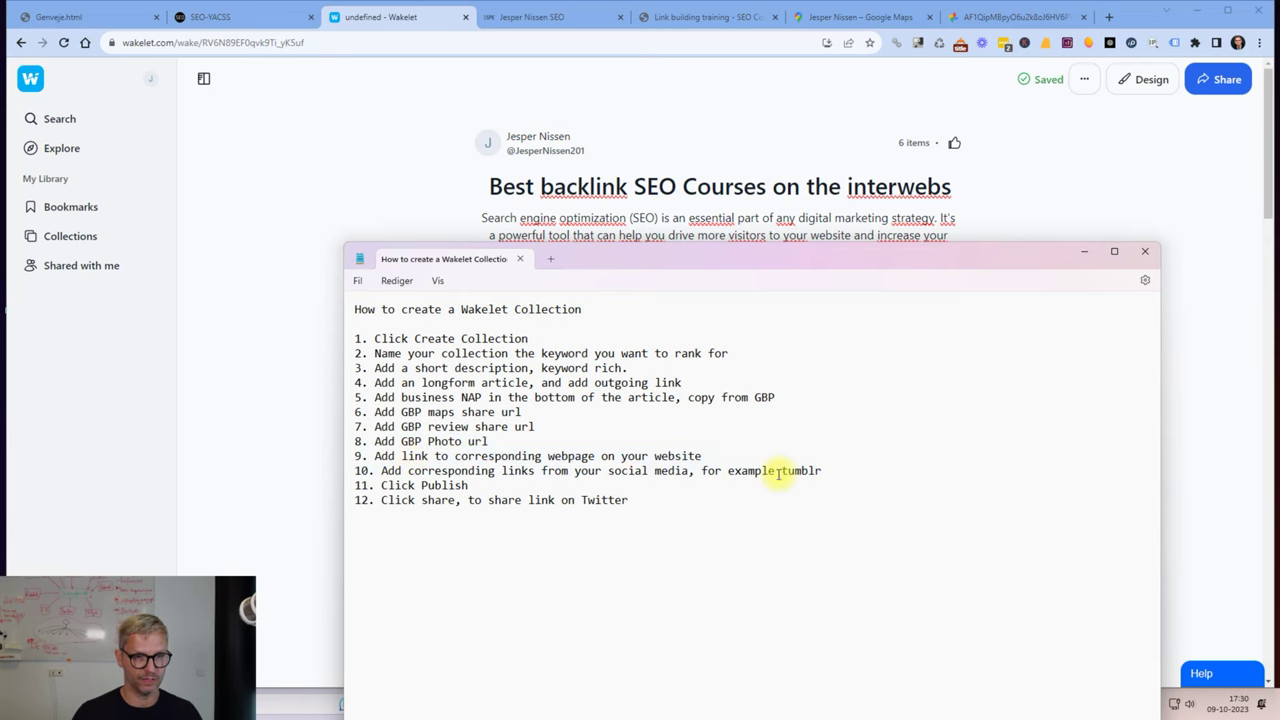
# Open the permalink page of the Tumblr post on Automated linkbuilding.
pyautogui.click(707, 20)
pyautogui.click(707, 18)
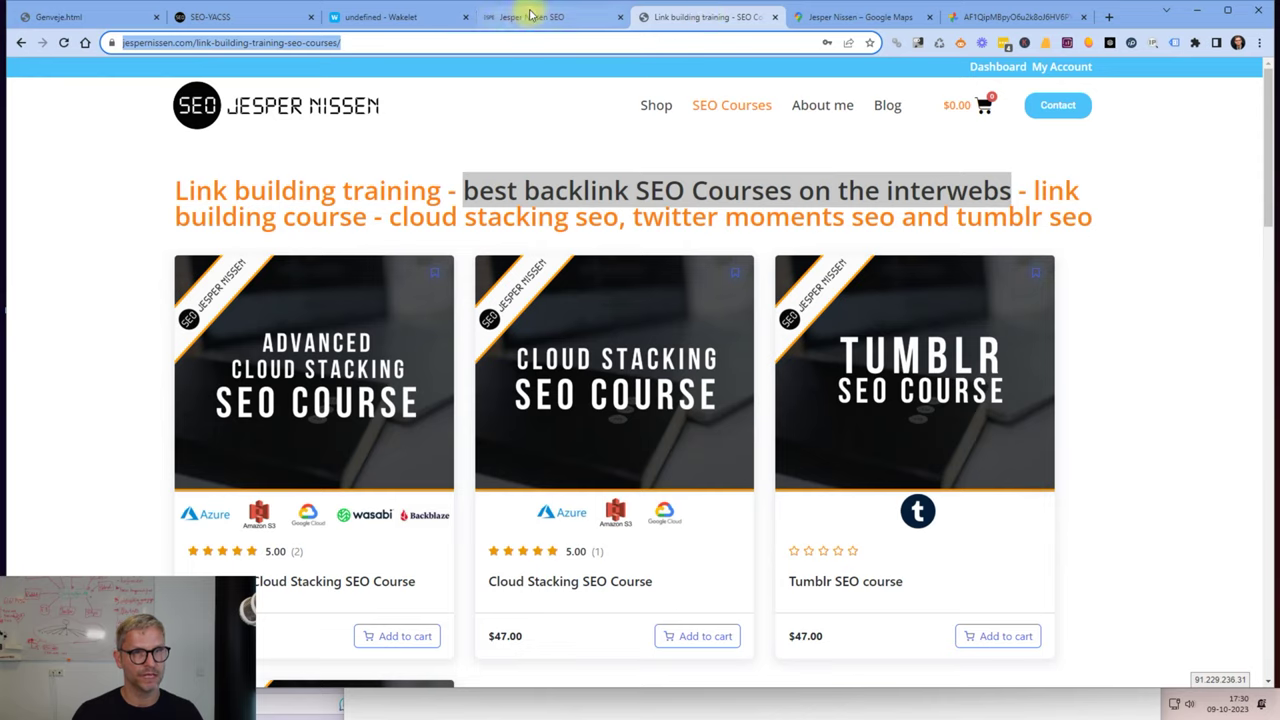
pyautogui.click(529, 16)
pyautogui.scroll(-5, 570, 430)
pyautogui.scroll(-4, 578, 436)
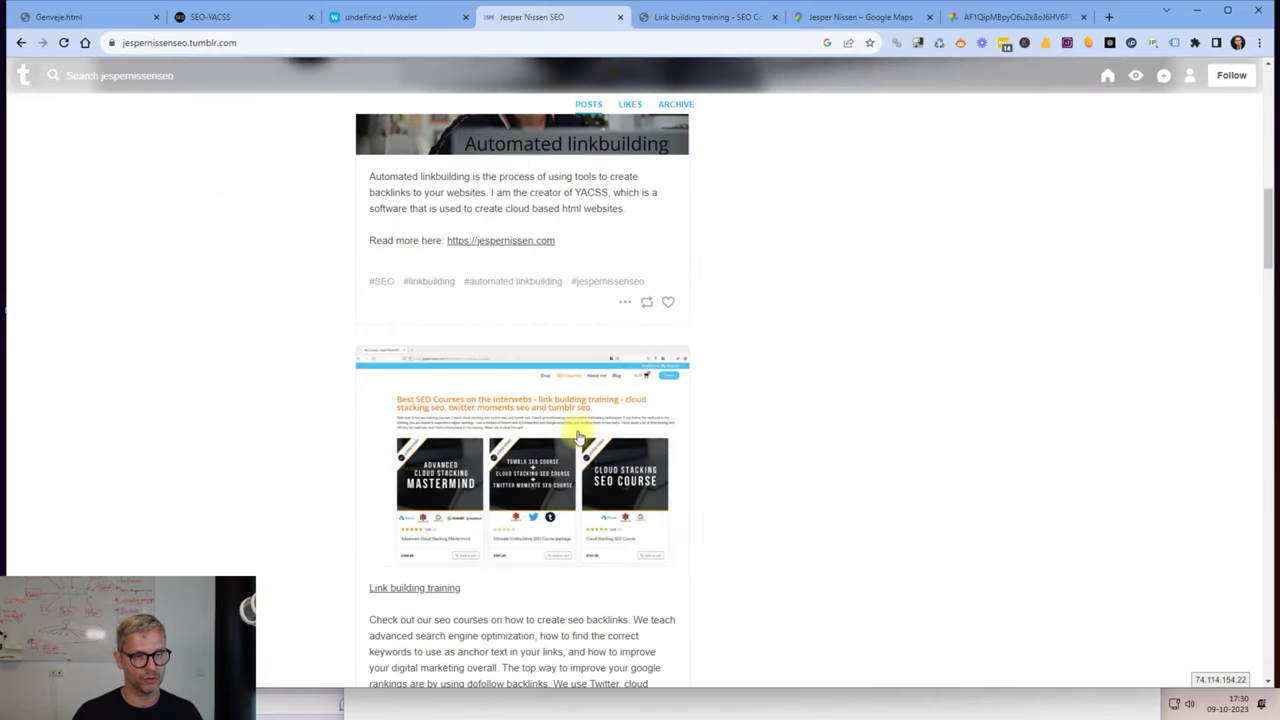
pyautogui.scroll(4, 578, 436)
pyautogui.scroll(-3, 578, 437)
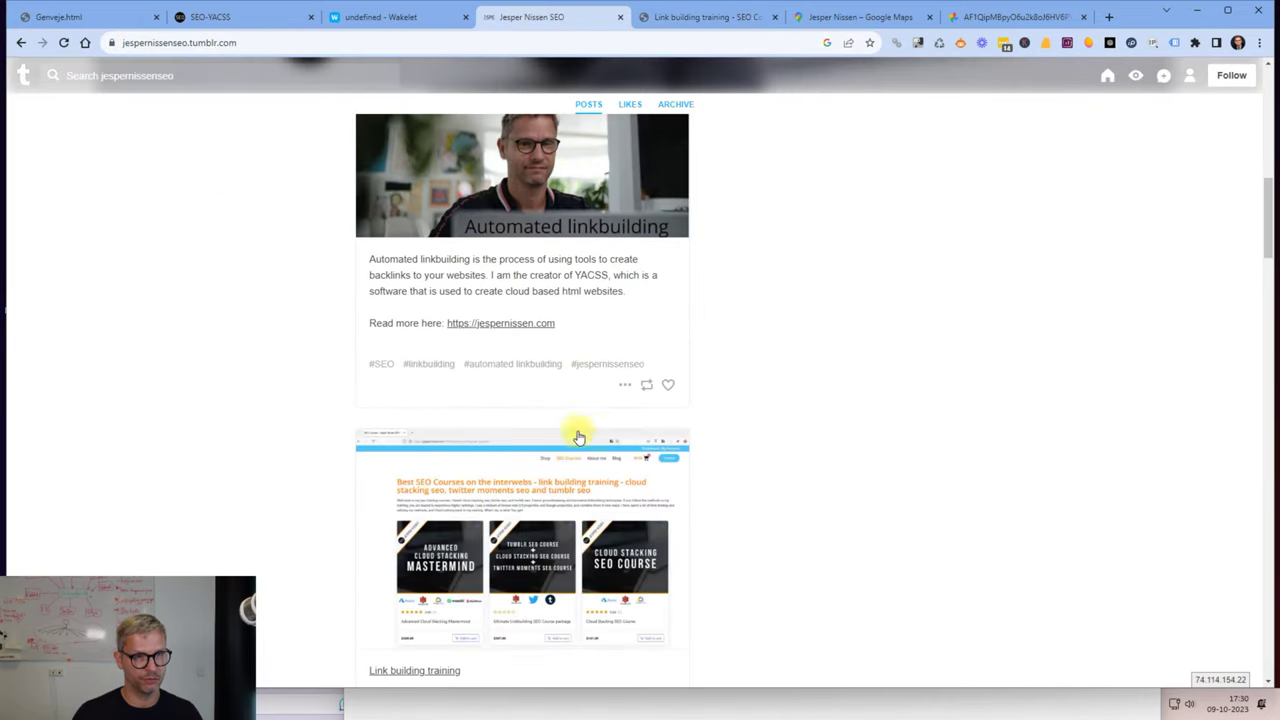
pyautogui.click(623, 389)
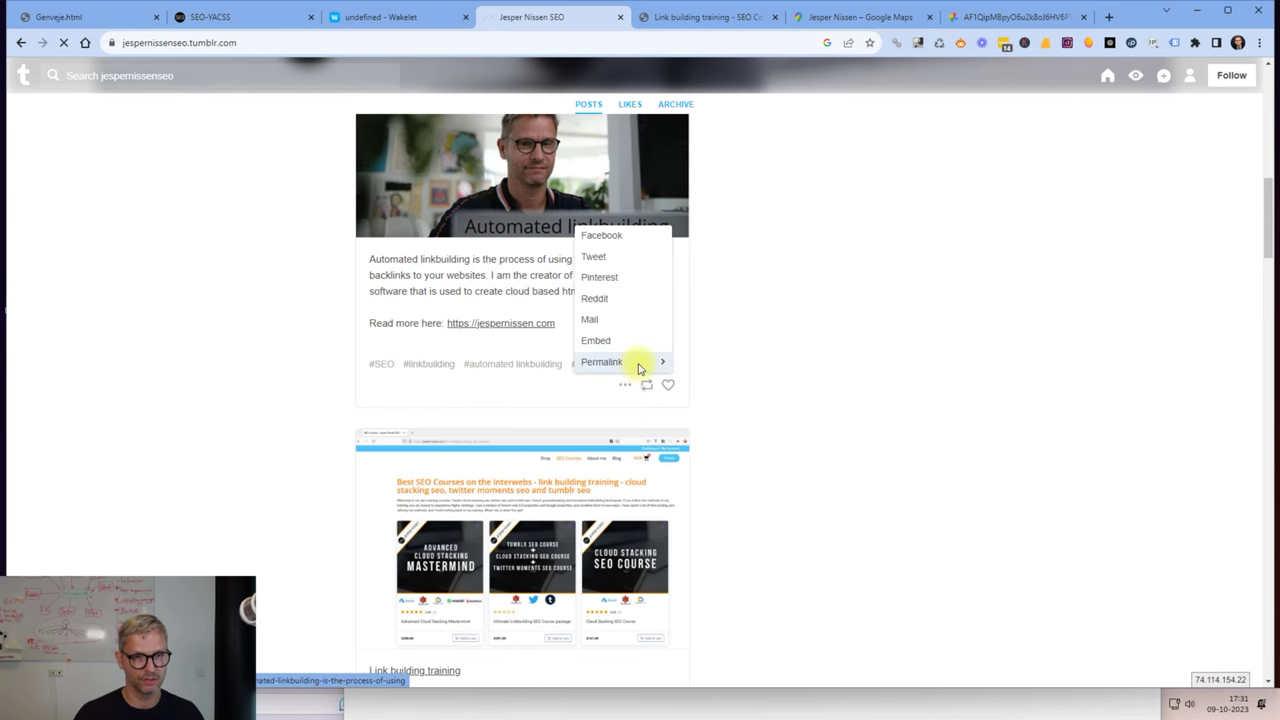
pyautogui.click(640, 362)
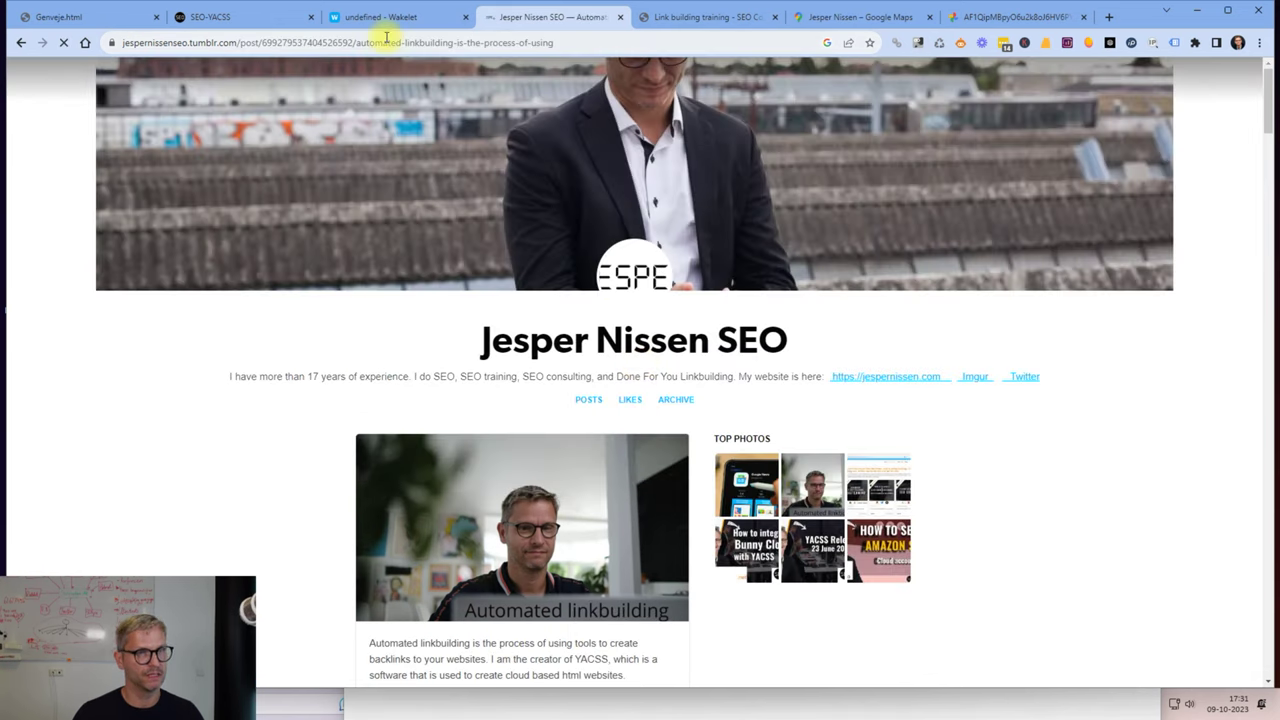
# Add the Tumblr post's address to the collection as a link card and review the checklist.
pyautogui.click(383, 42)
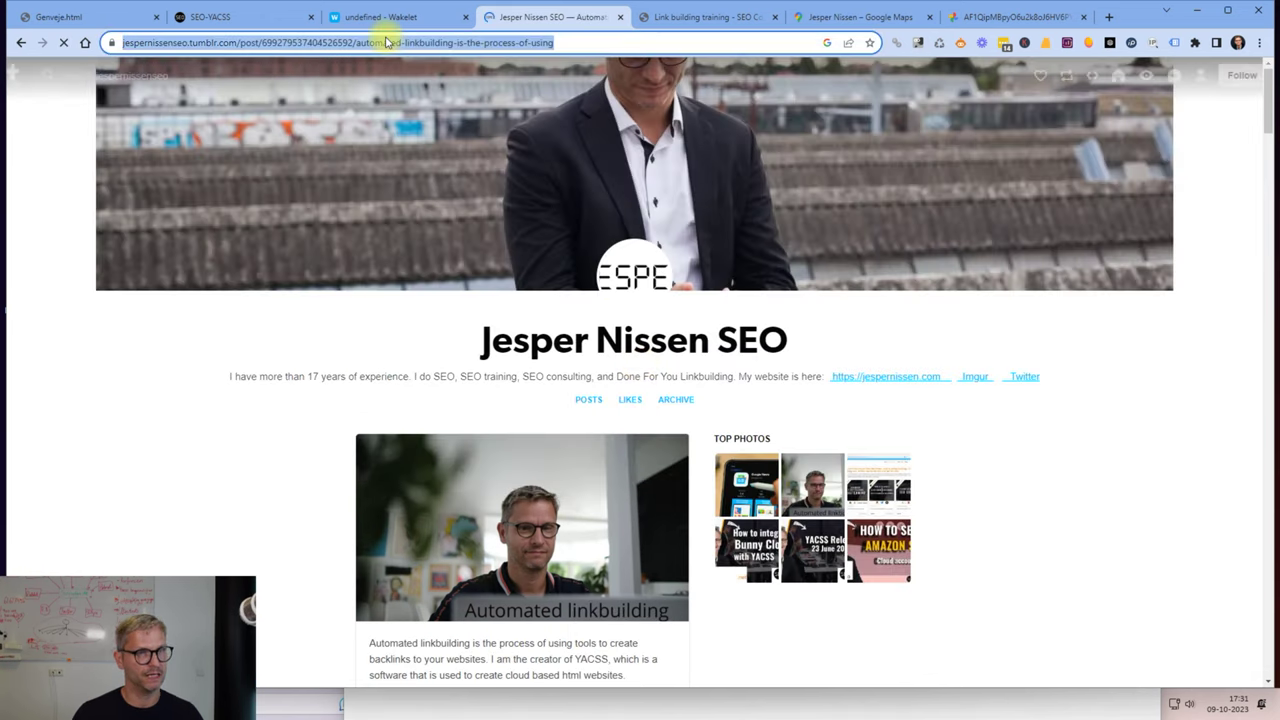
pyautogui.click(380, 17)
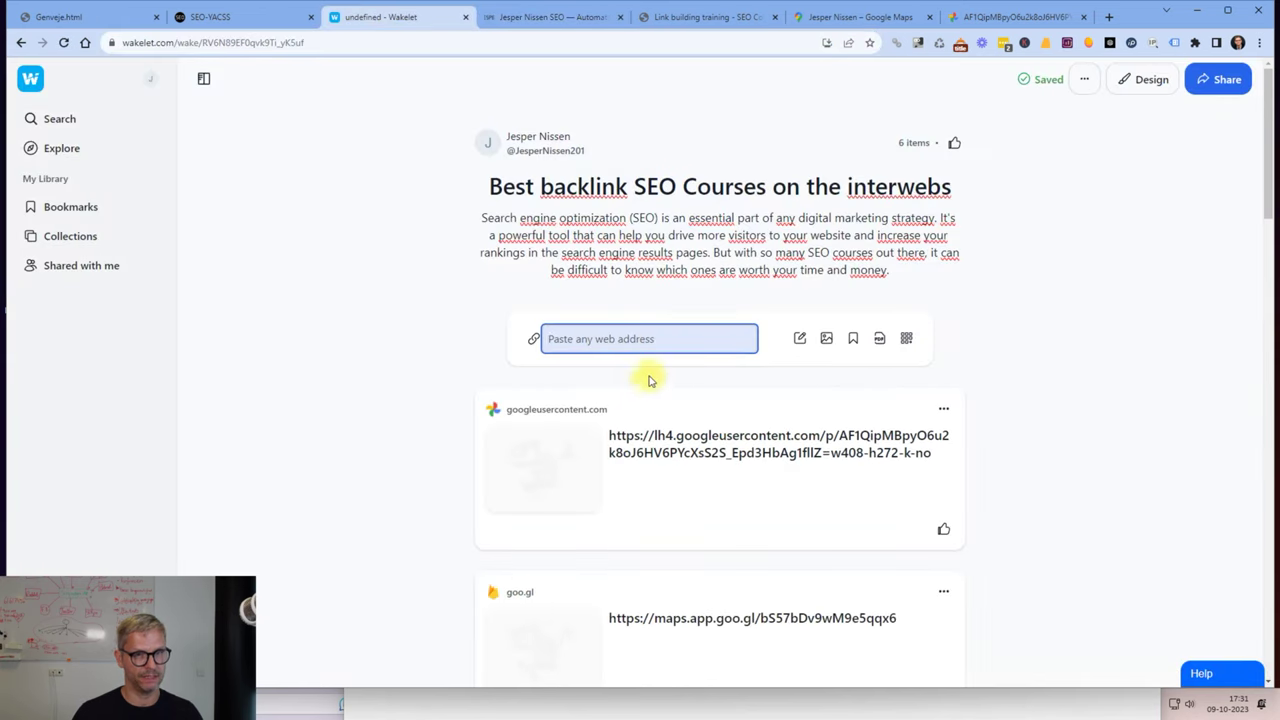
pyautogui.hotkey('ctrl', 'v')
pyautogui.click(1110, 370)
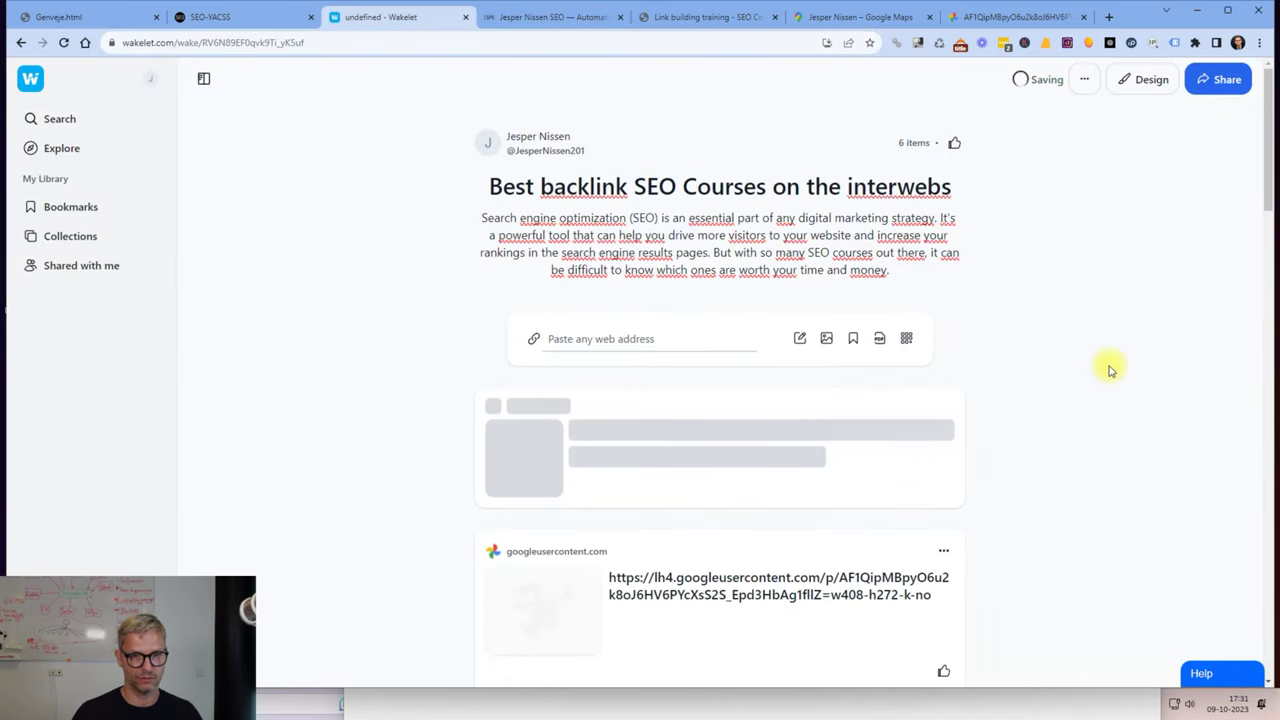
pyautogui.scroll(-3, 1110, 370)
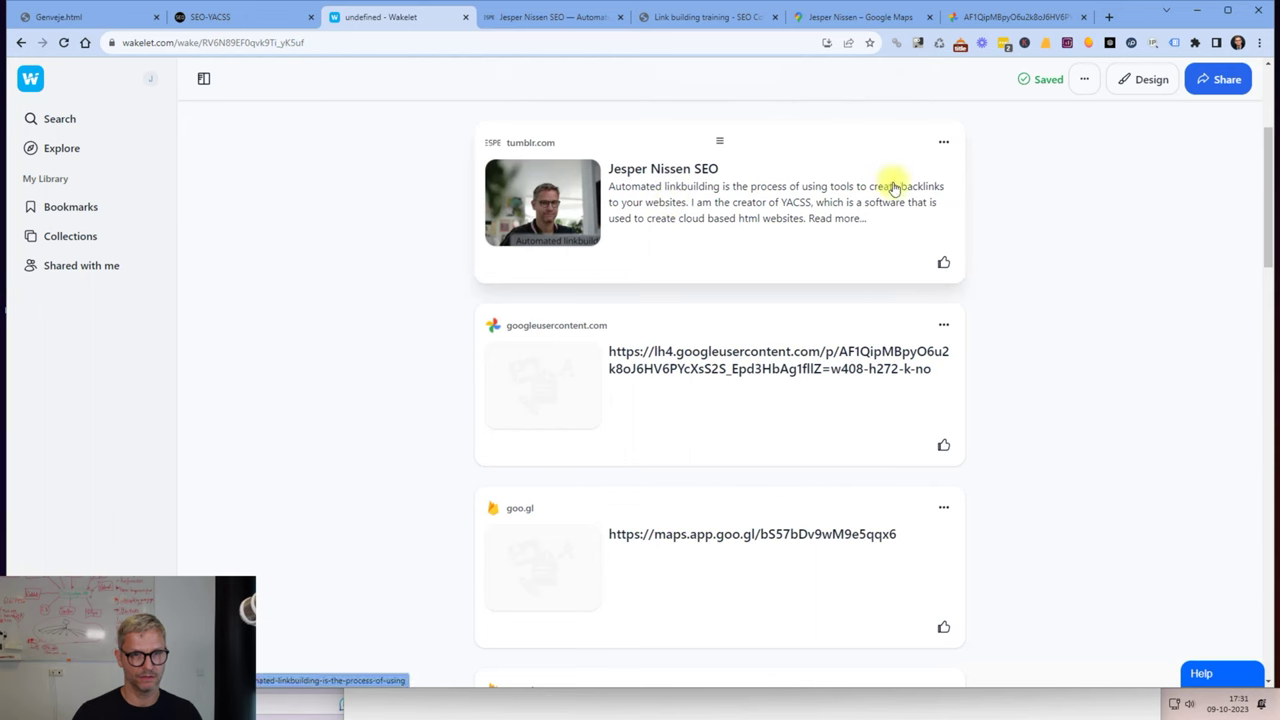
pyautogui.scroll(-3, 790, 350)
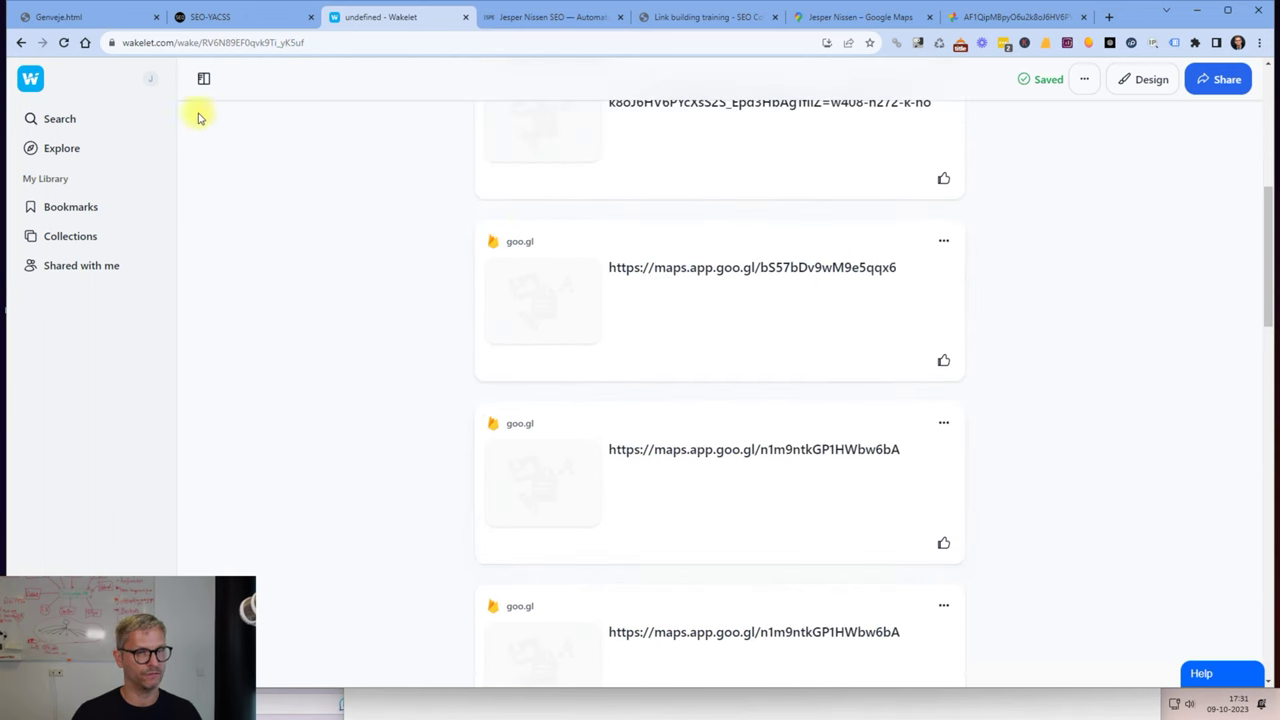
pyautogui.hotkey('alt', 'Tab')
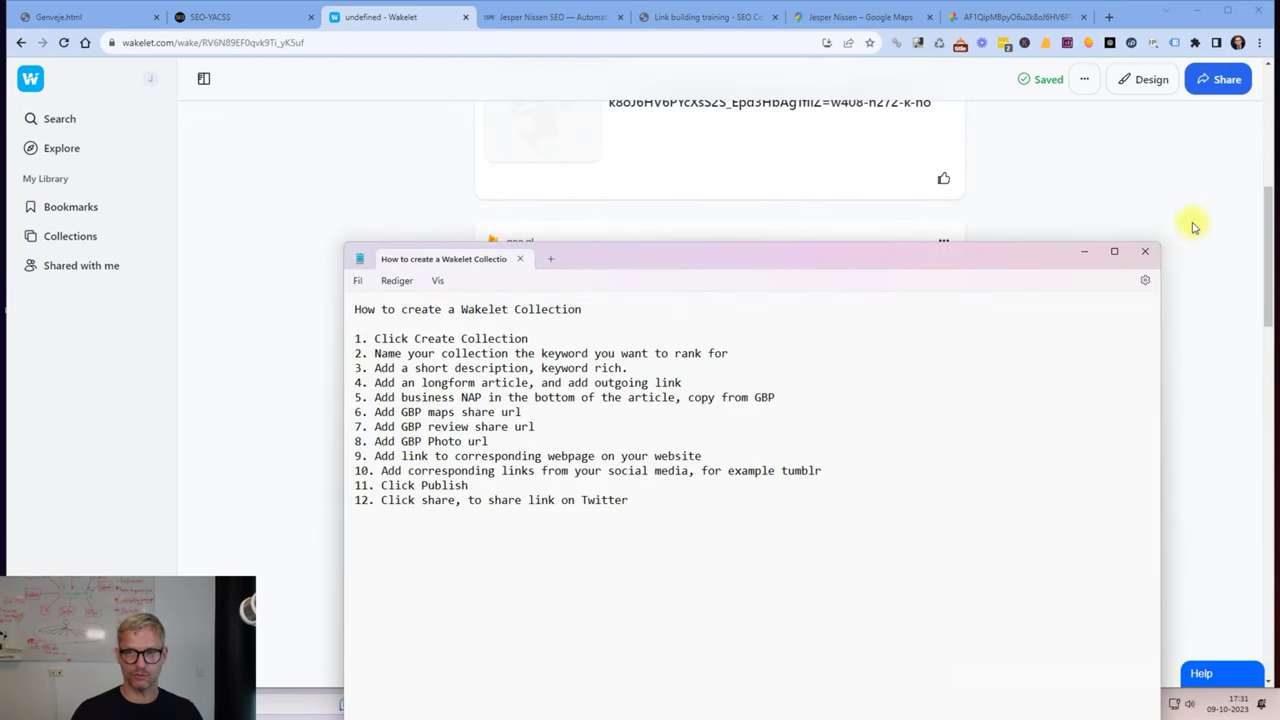
pyautogui.click(1208, 222)
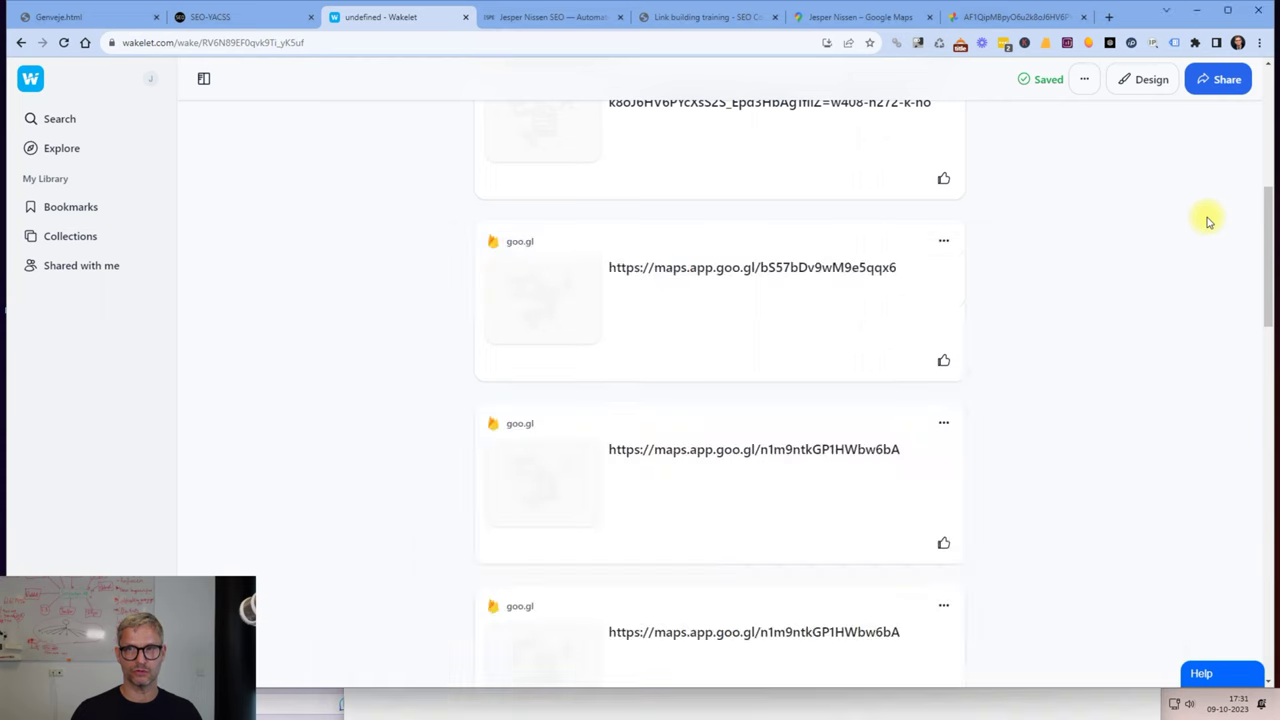
# Publish the collection and copy its share link.
pyautogui.click(1222, 79)
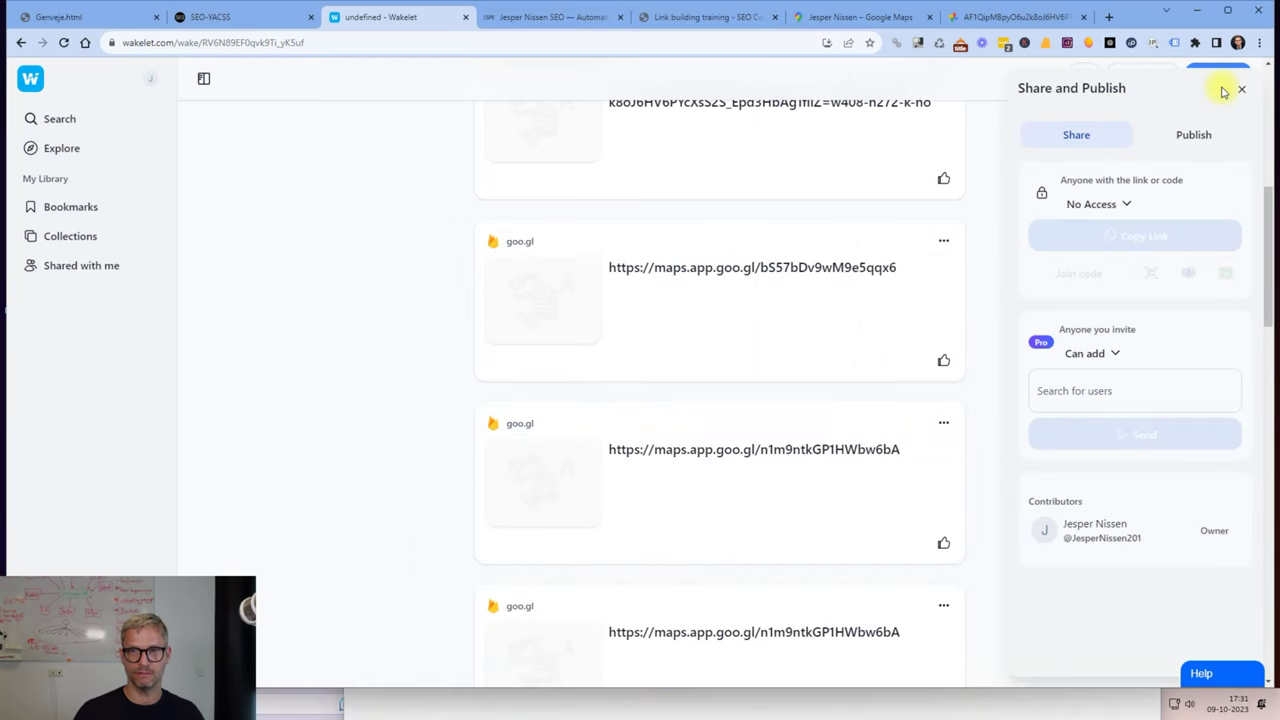
pyautogui.click(1192, 134)
pyautogui.click(1145, 279)
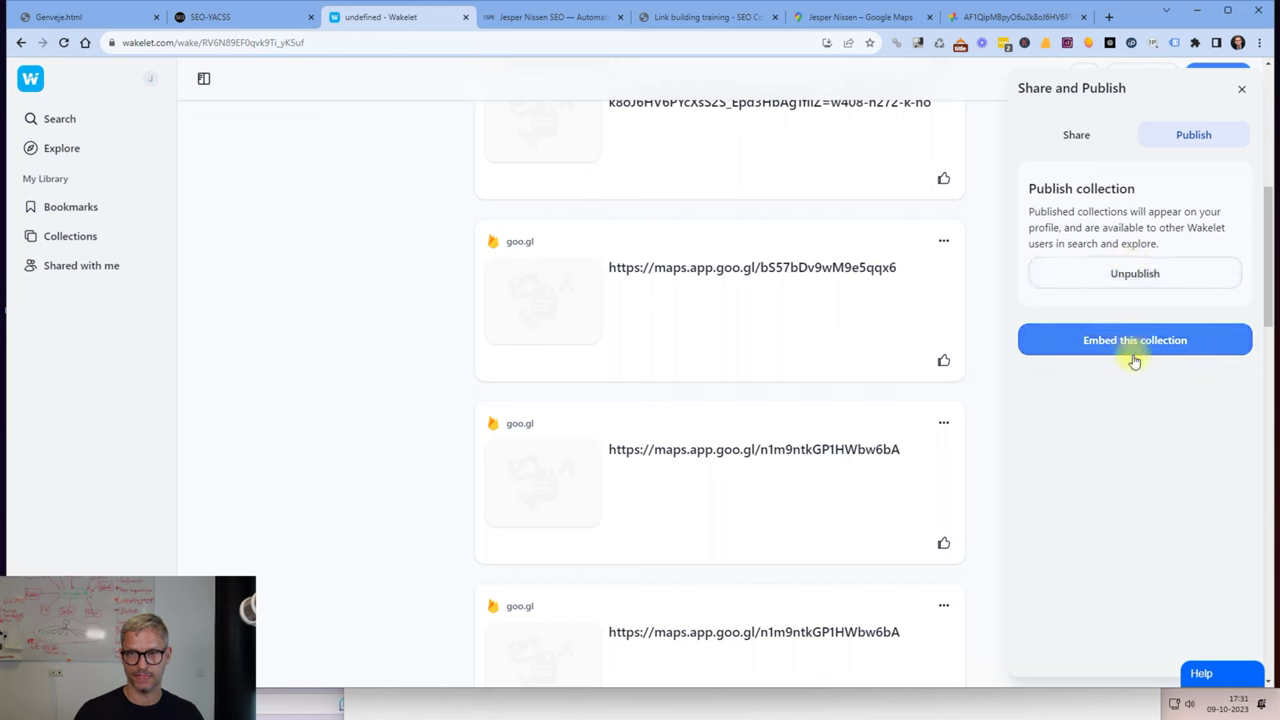
pyautogui.click(1070, 134)
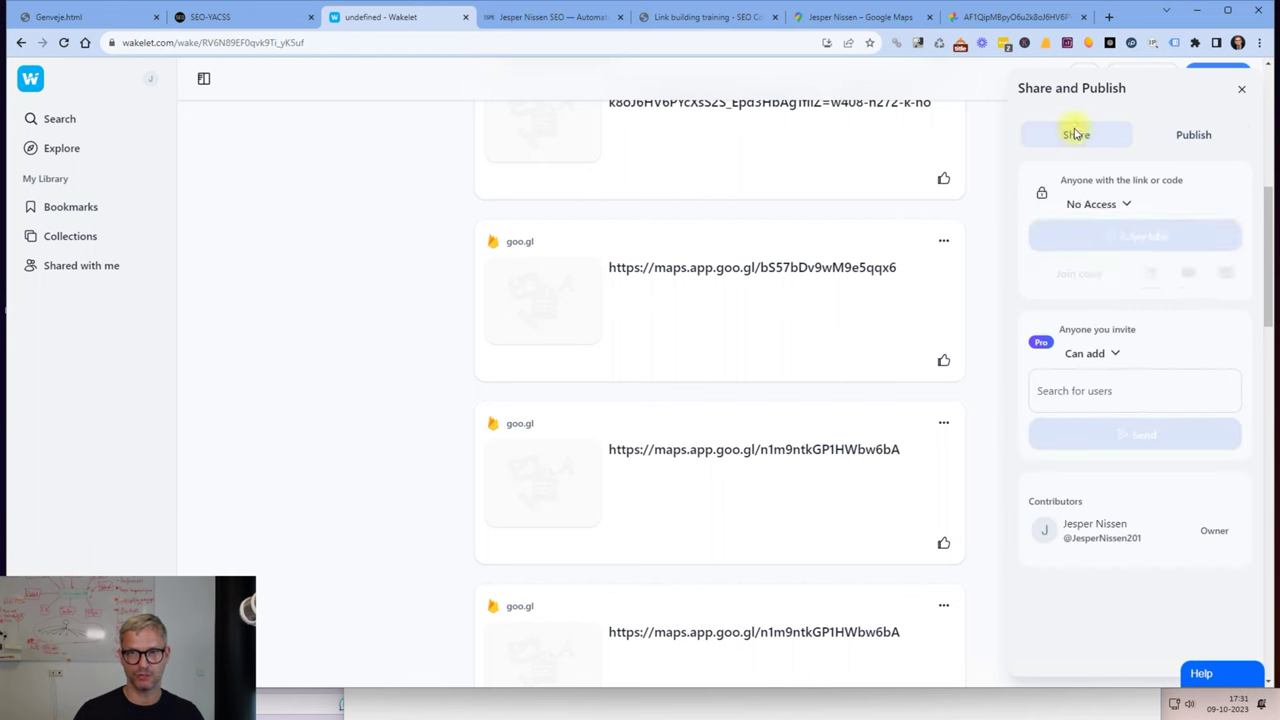
pyautogui.click(1135, 237)
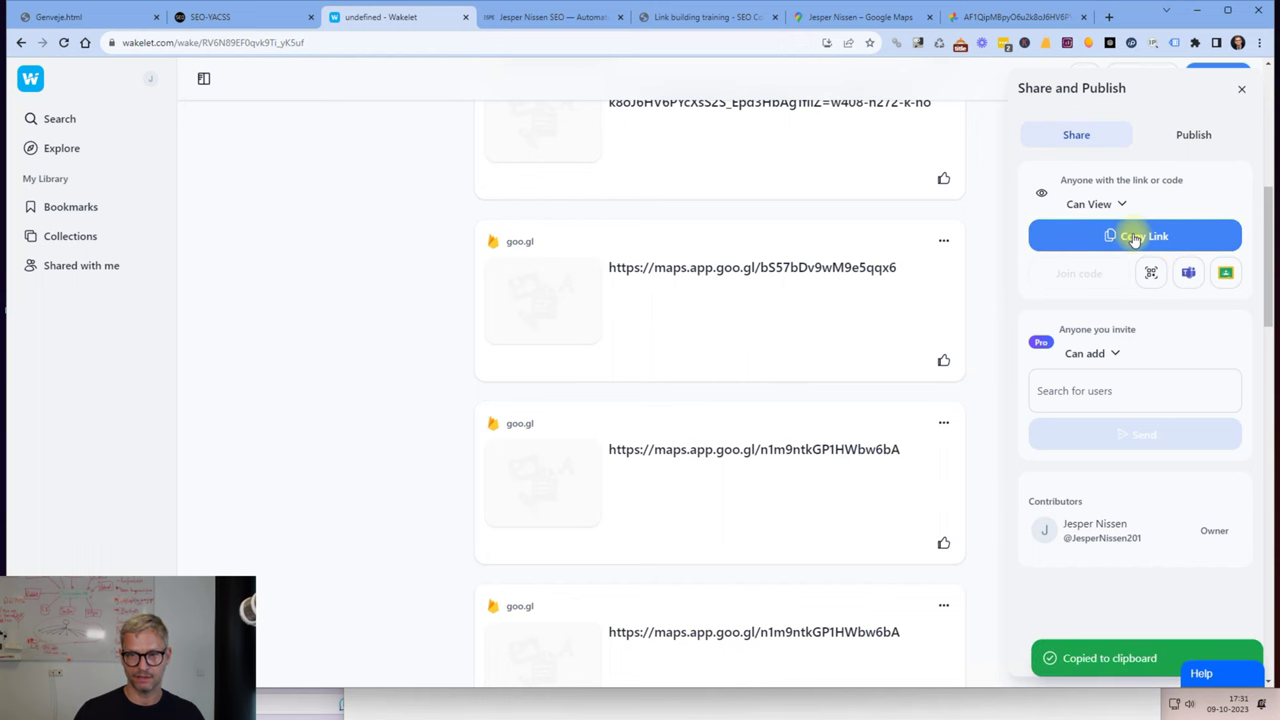
# Load the copied collection link in a new tab to view the published collection.
pyautogui.click(1108, 22)
pyautogui.hotkey('ctrl', 'v')
pyautogui.press('Return')
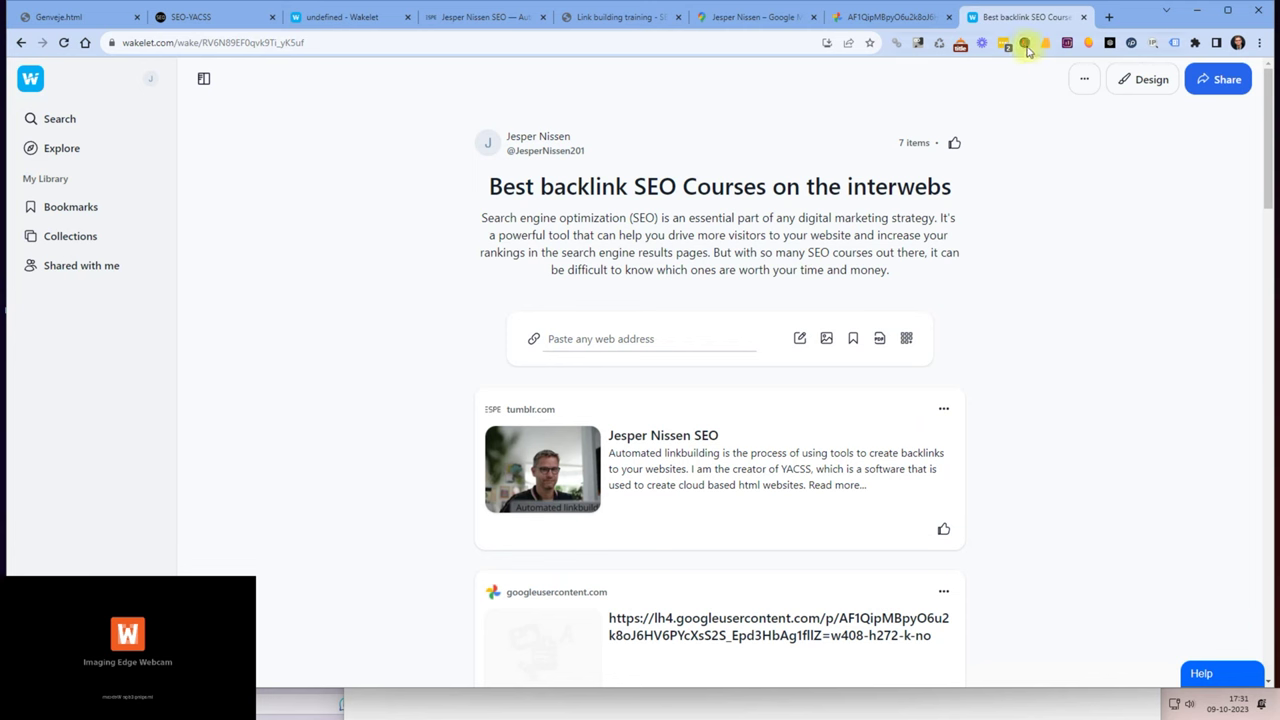
pyautogui.click(1218, 81)
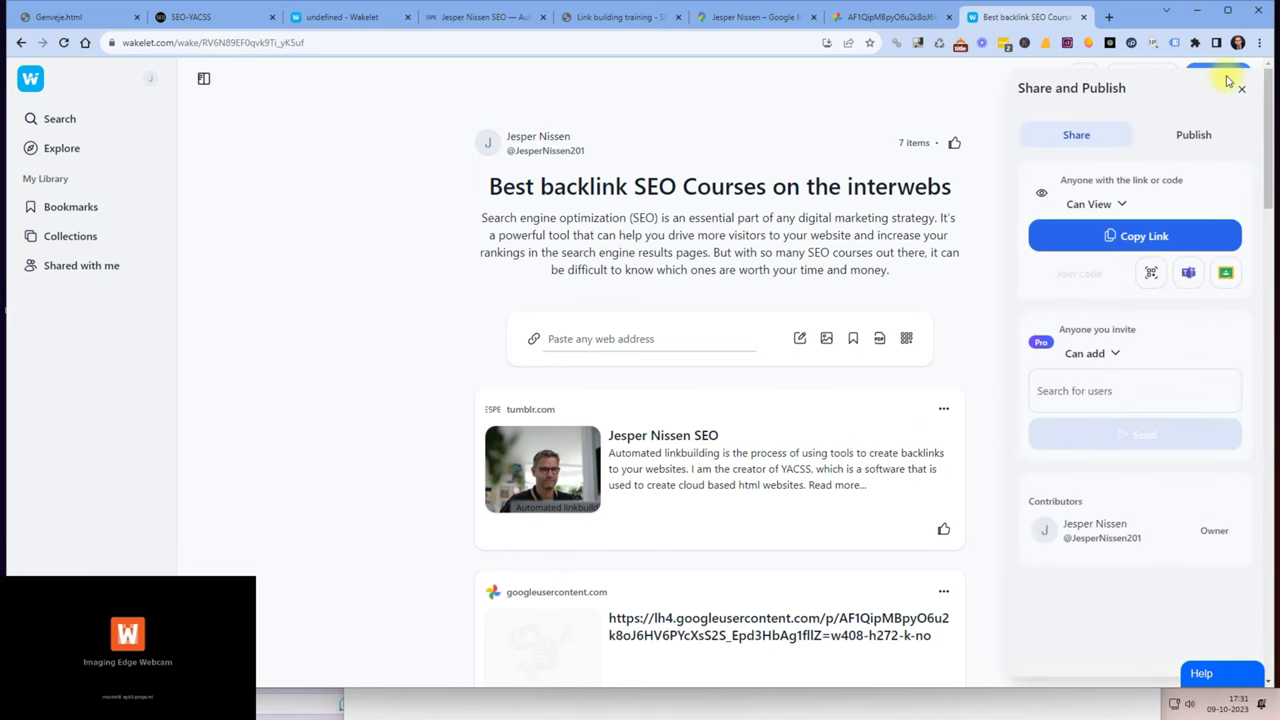
pyautogui.click(1141, 246)
pyautogui.click(1108, 17)
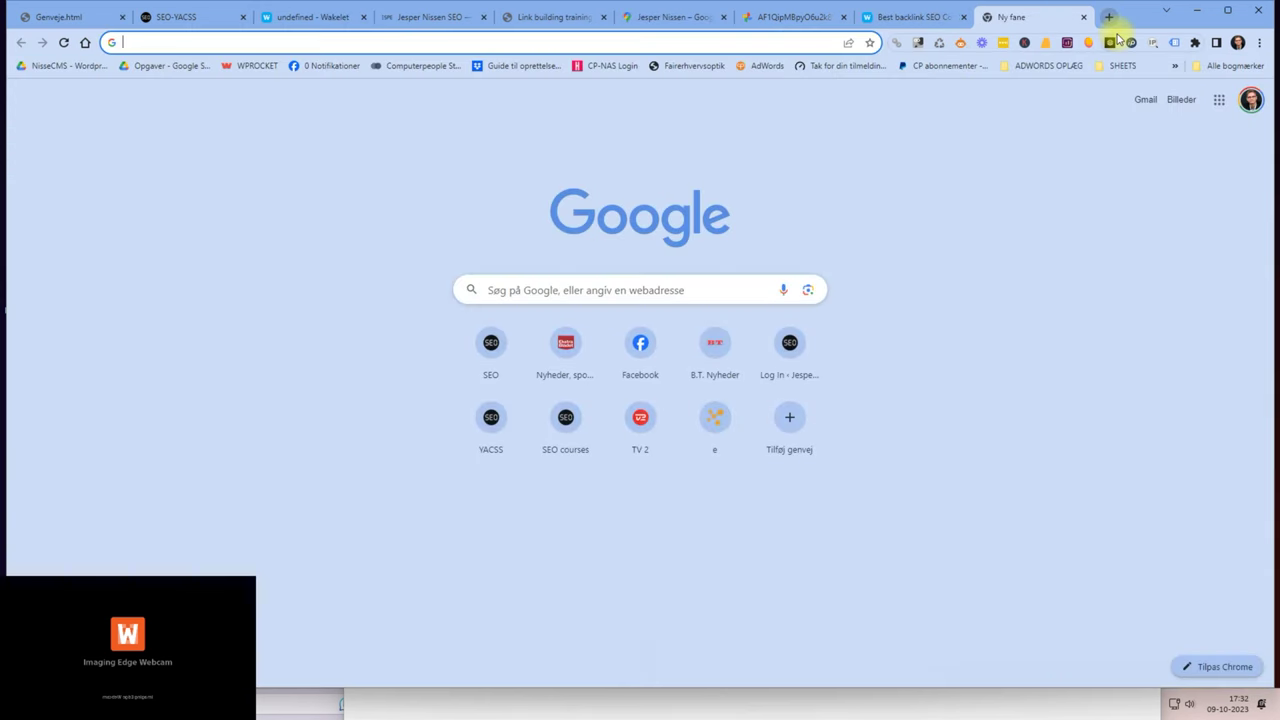
pyautogui.write('twi')
pyautogui.press('Return')
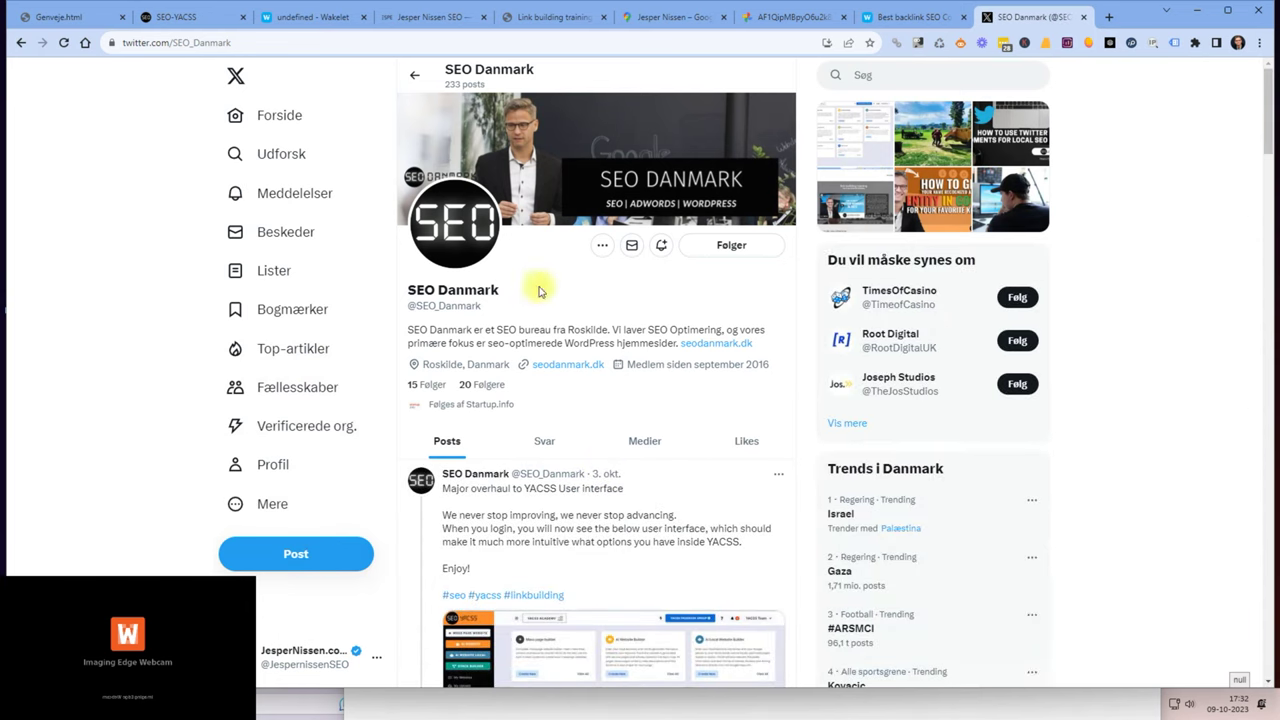
pyautogui.click(309, 553)
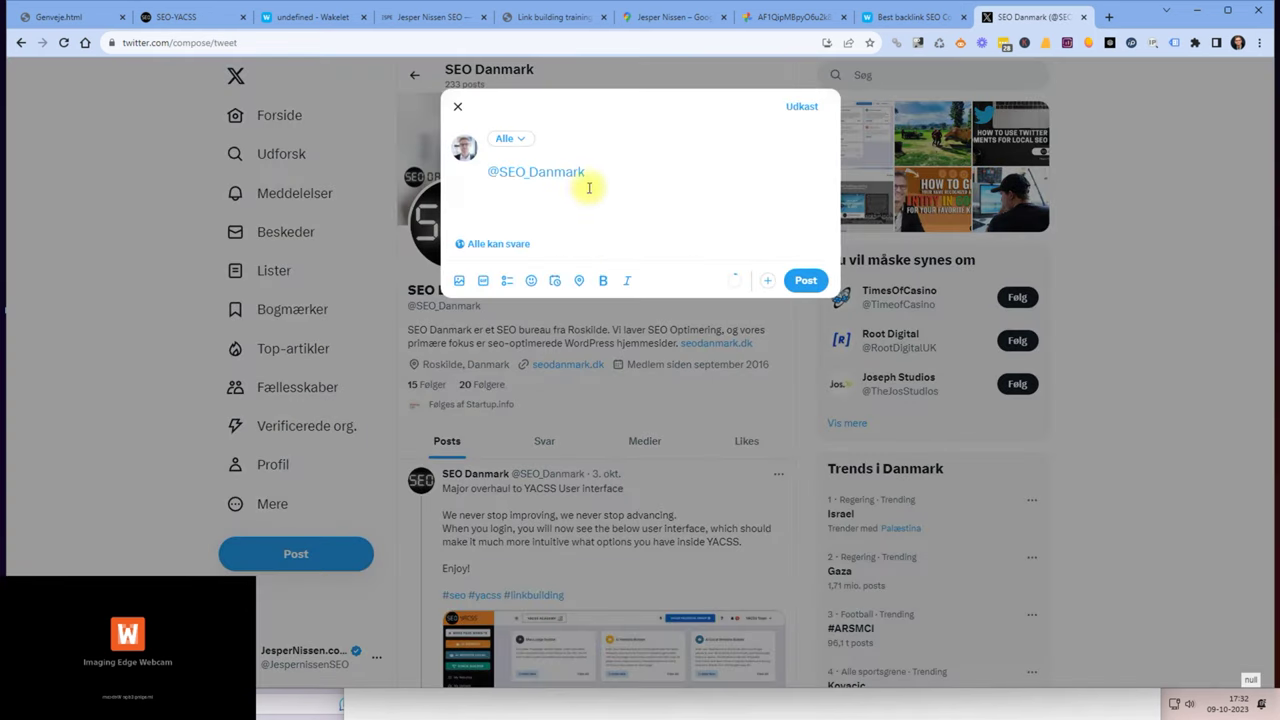
pyautogui.moveTo(588, 172); pyautogui.dragTo(436, 166)
pyautogui.hotkey('ctrl', 'v')
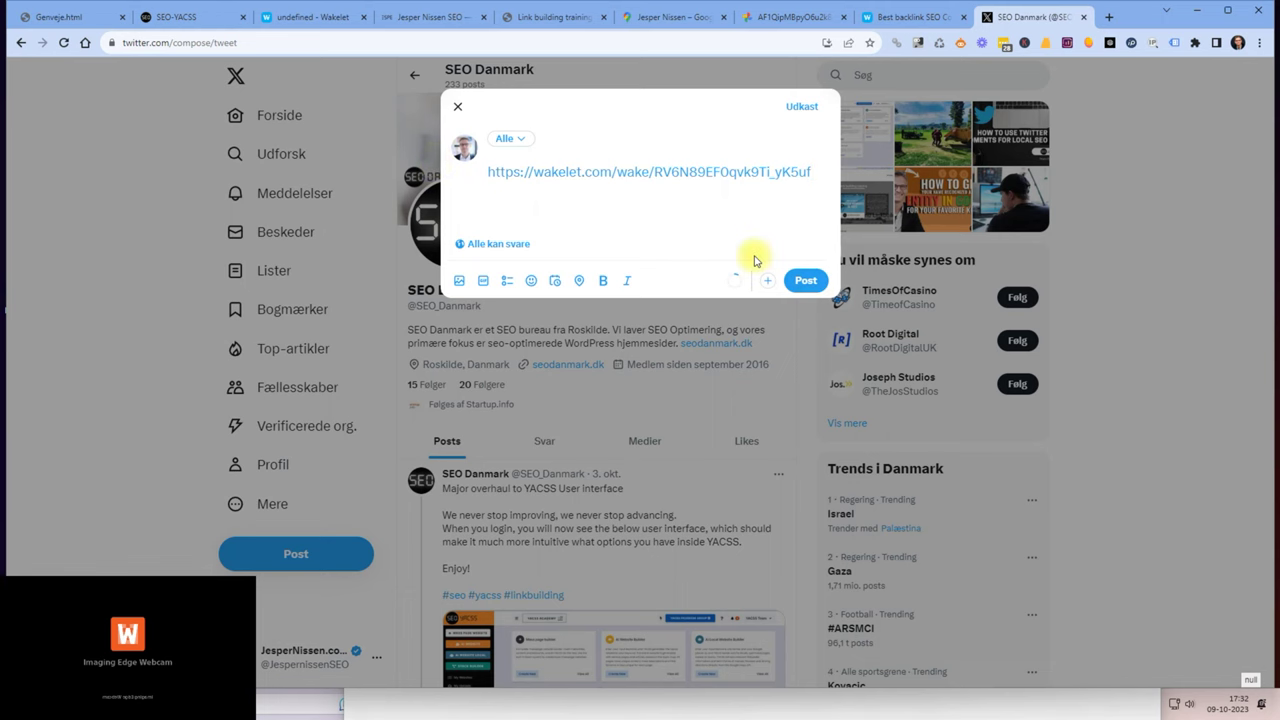
pyautogui.press('Return')
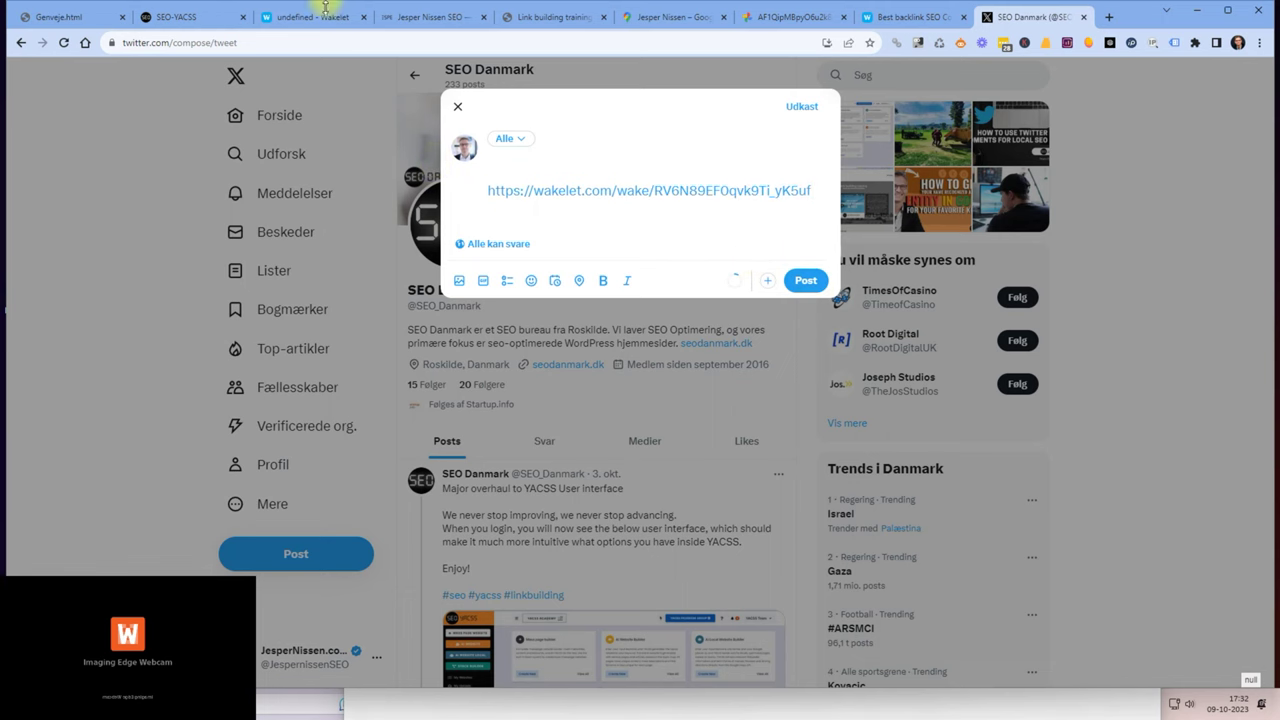
# Add 'best backlink SEO Courses on the interwebs' from the training page above the link and publish.
pyautogui.click(545, 17)
pyautogui.click(477, 190)
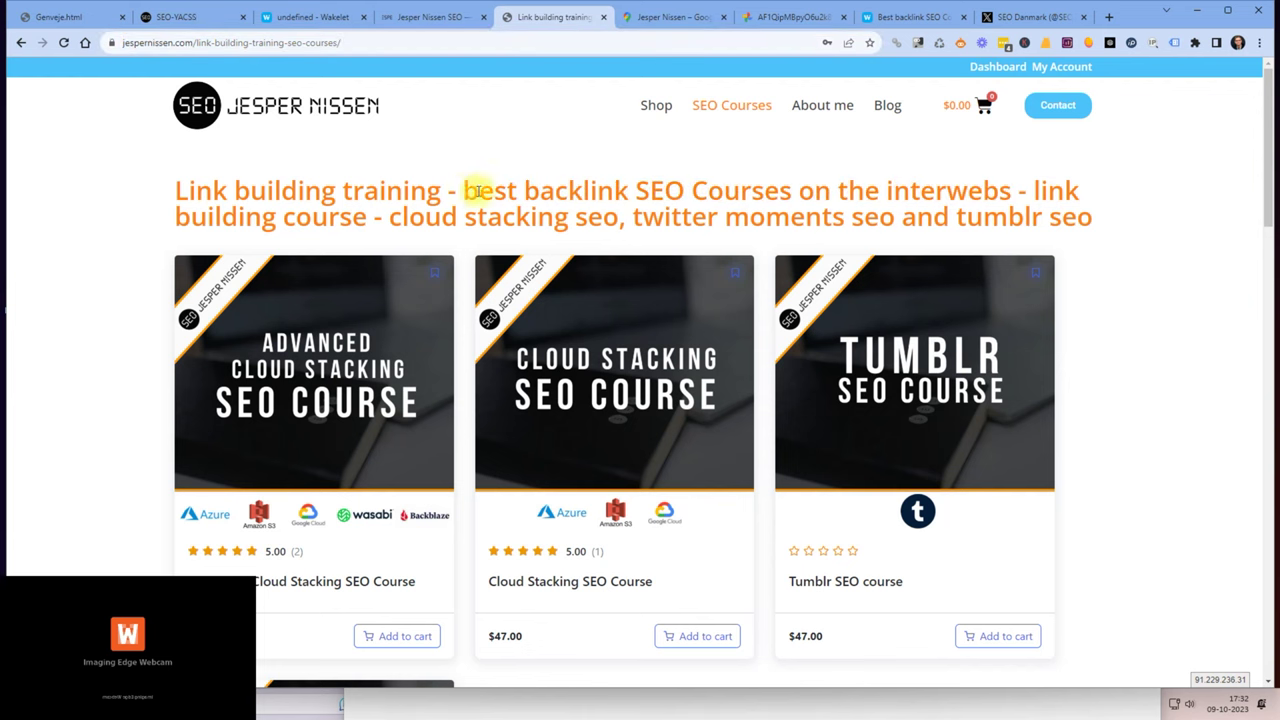
pyautogui.moveTo(468, 190); pyautogui.dragTo(988, 189)
pyautogui.rightClick(986, 190)
pyautogui.click(748, 200)
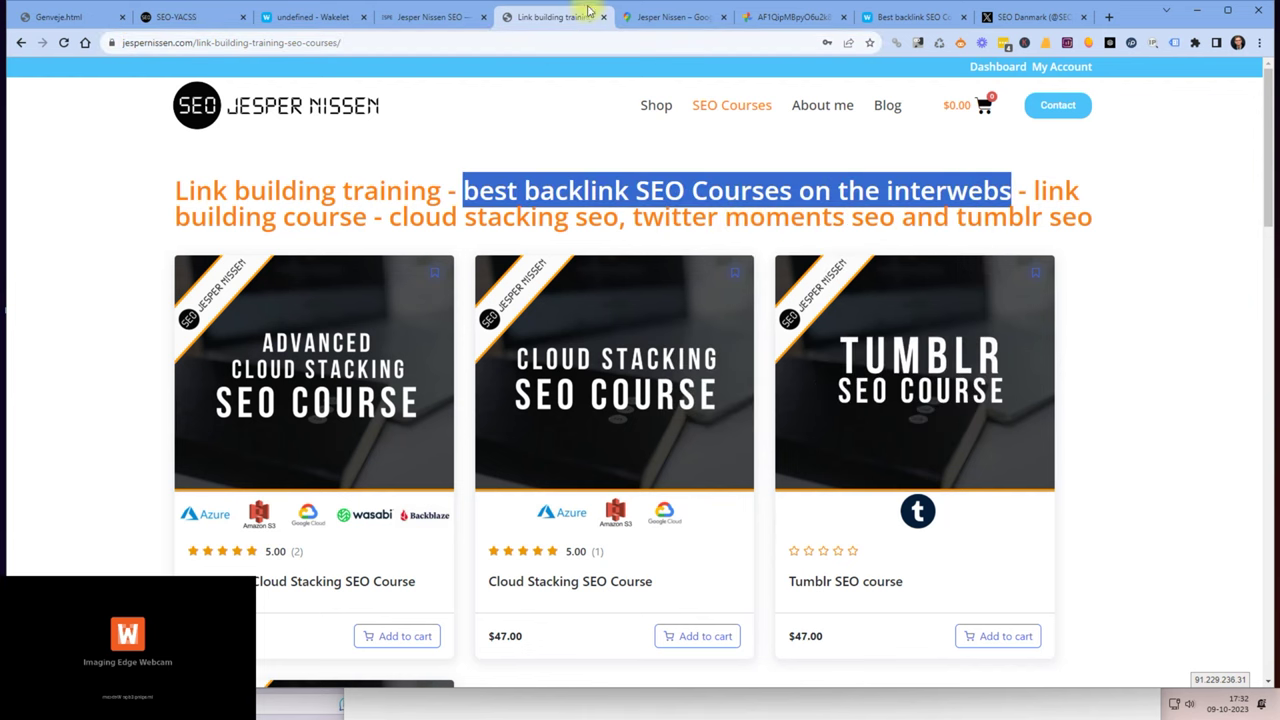
pyautogui.click(1015, 20)
pyautogui.hotkey('ctrl', 'v')
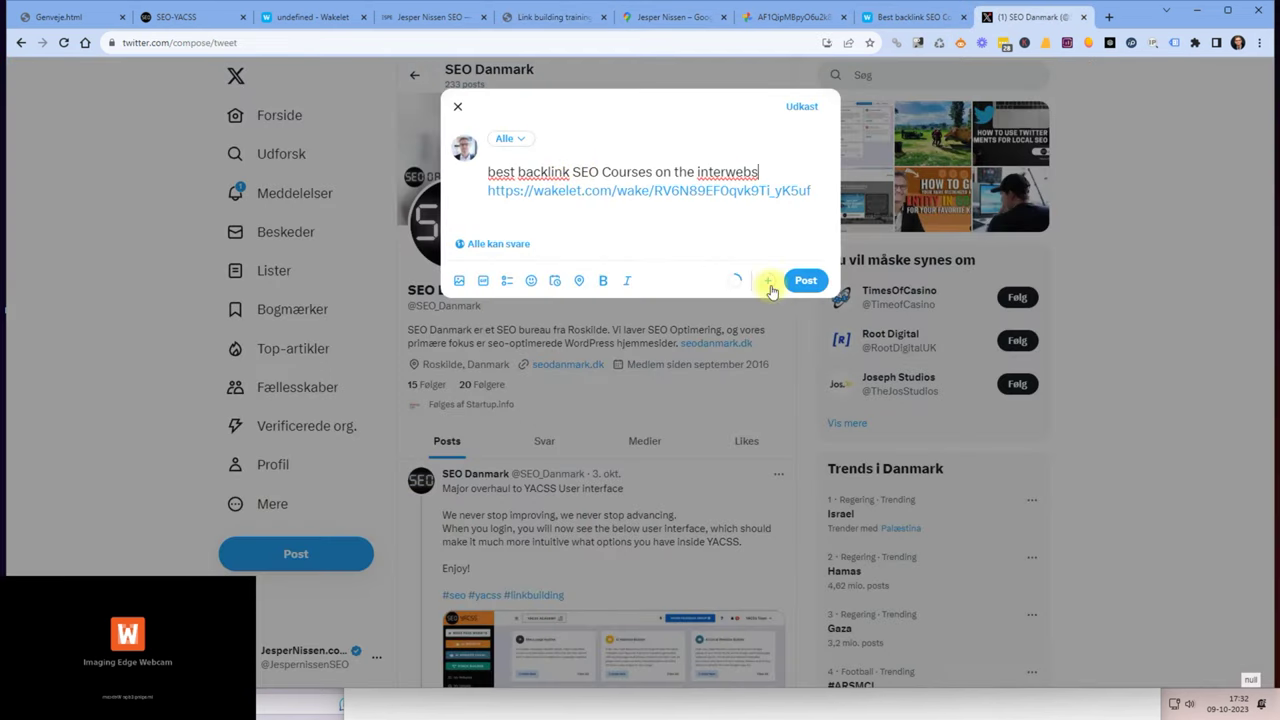
pyautogui.click(818, 284)
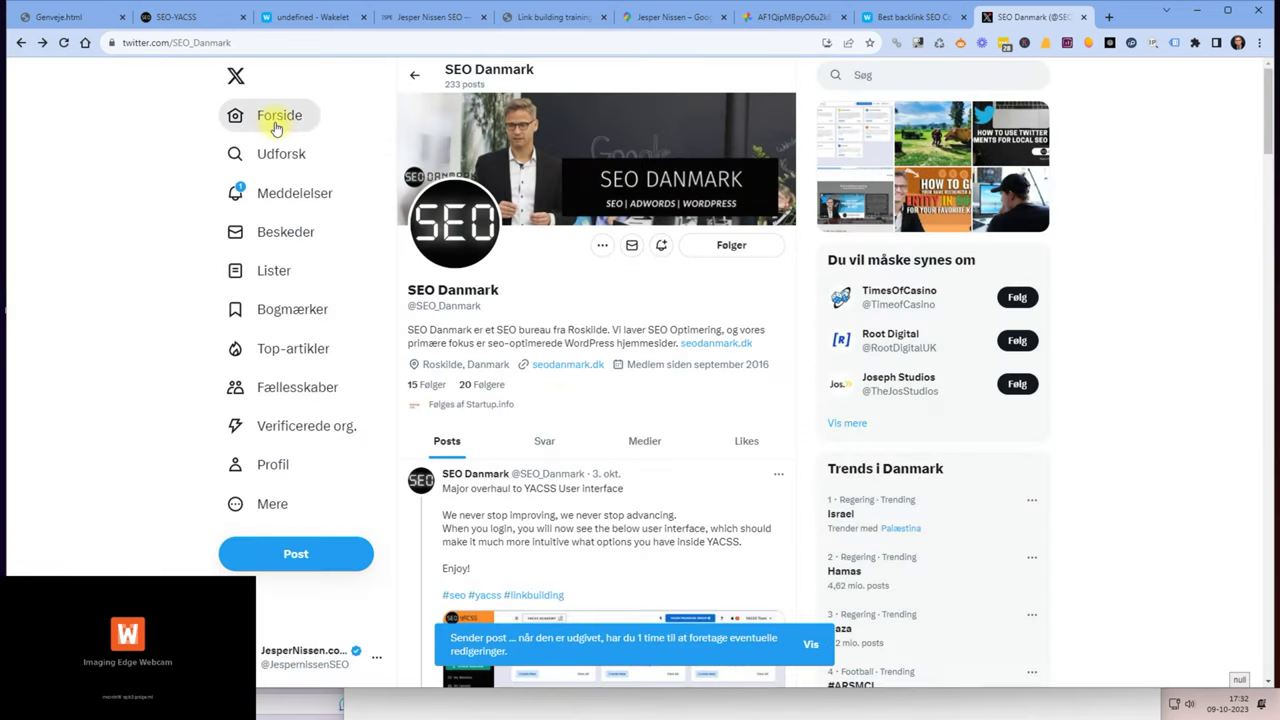
# Send the pending X post with the Wakelet link immediately from the home feed.
pyautogui.click(276, 118)
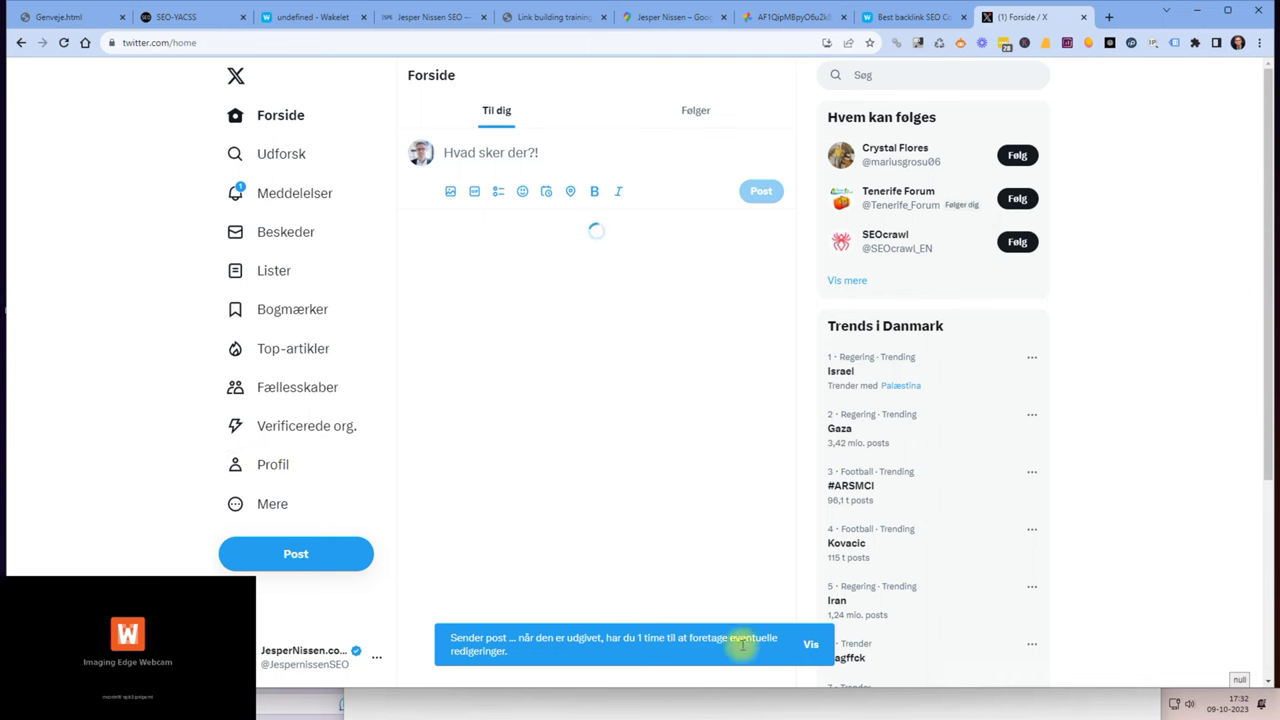
pyautogui.click(811, 651)
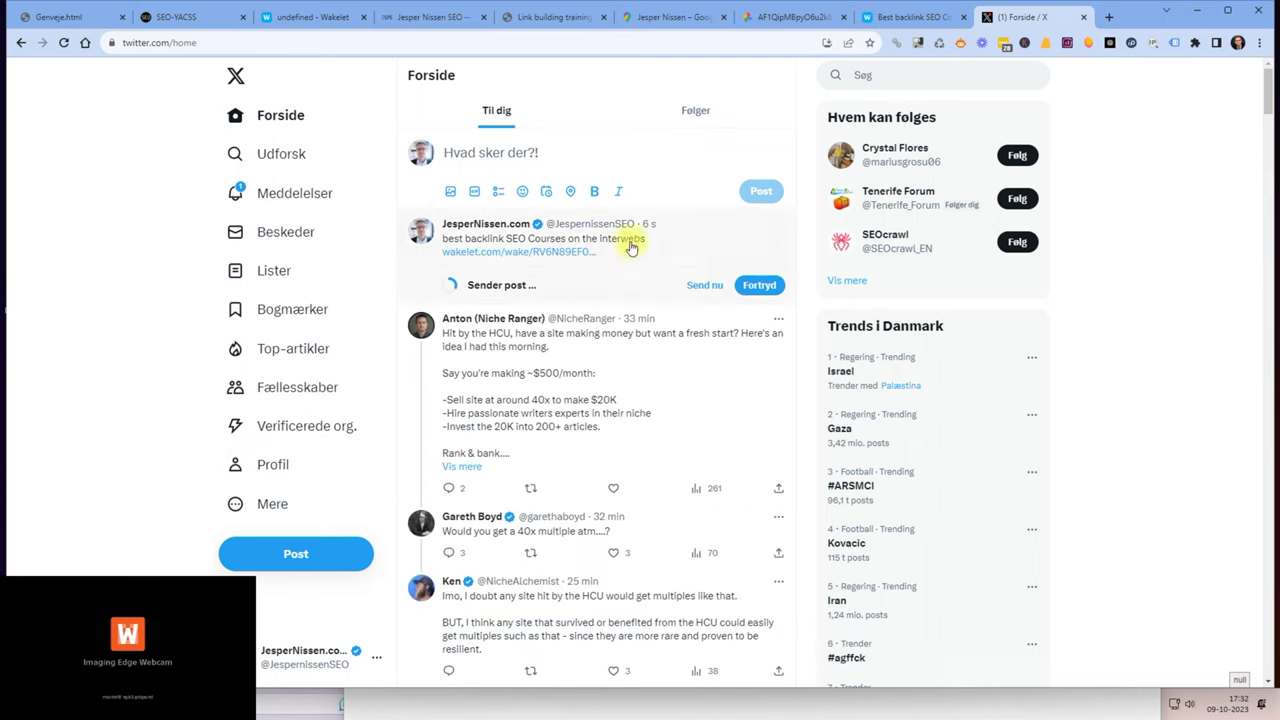
pyautogui.click(702, 287)
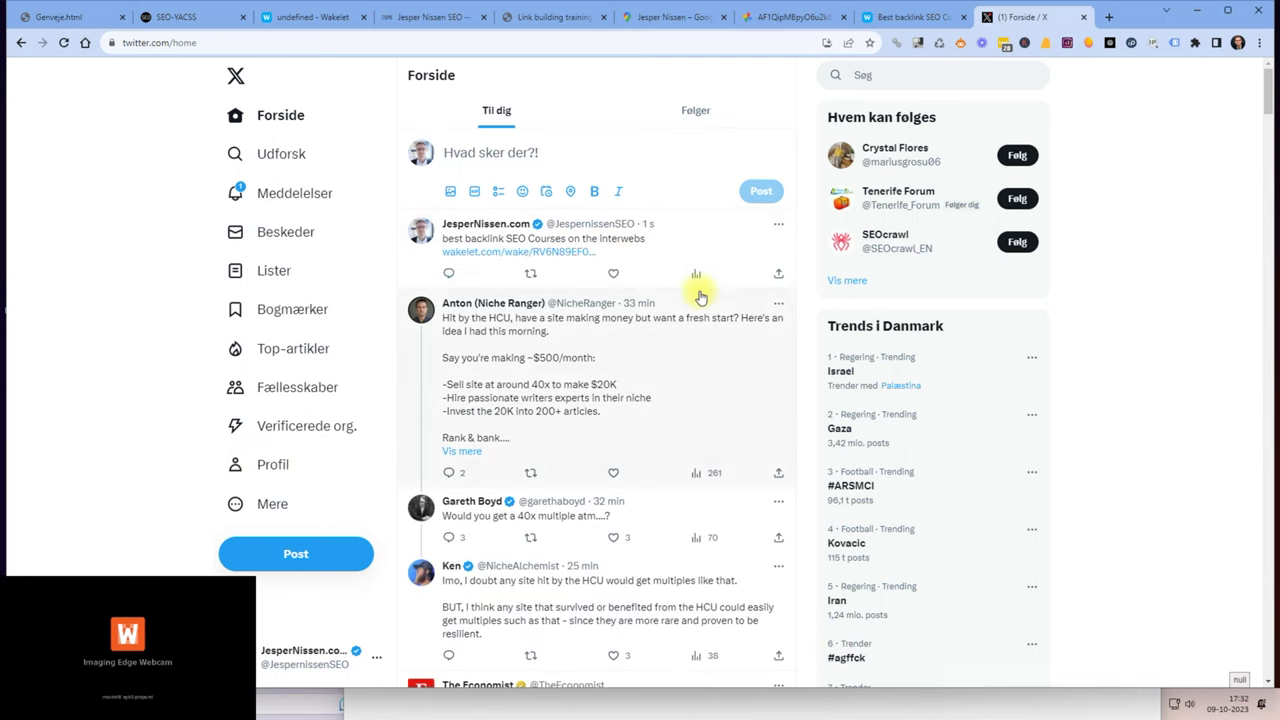
# Confirm the 'best backlink SEO Courses on the interwebs' post appears in the profile's Posts list.
pyautogui.click(264, 466)
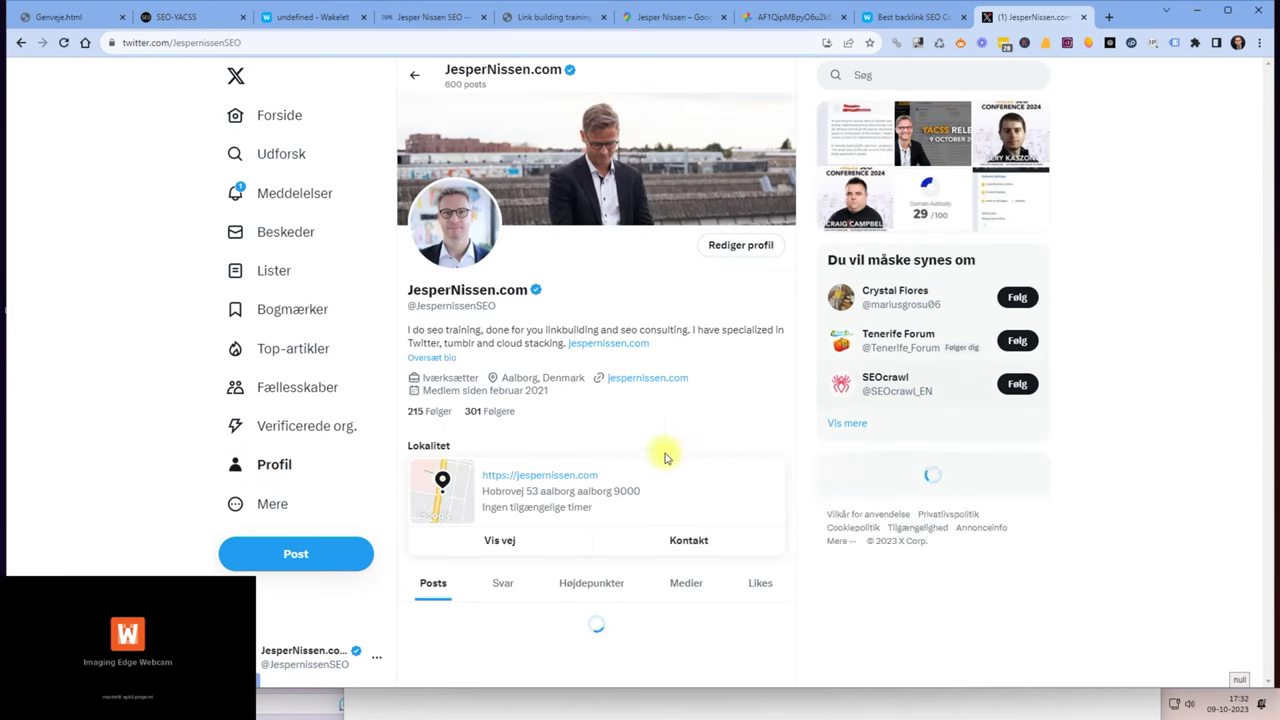
pyautogui.scroll(-4, 650, 460)
pyautogui.scroll(3, 615, 467)
pyautogui.scroll(-1, 615, 467)
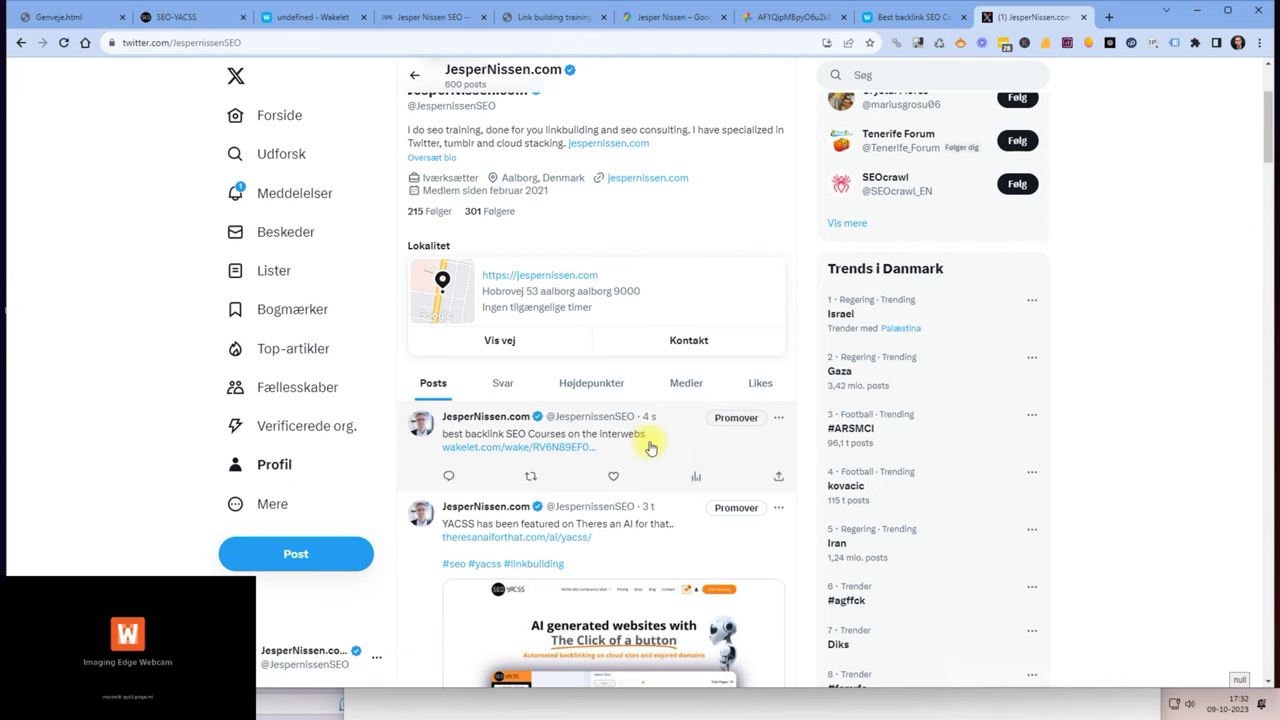
pyautogui.scroll(-1, 659, 443)
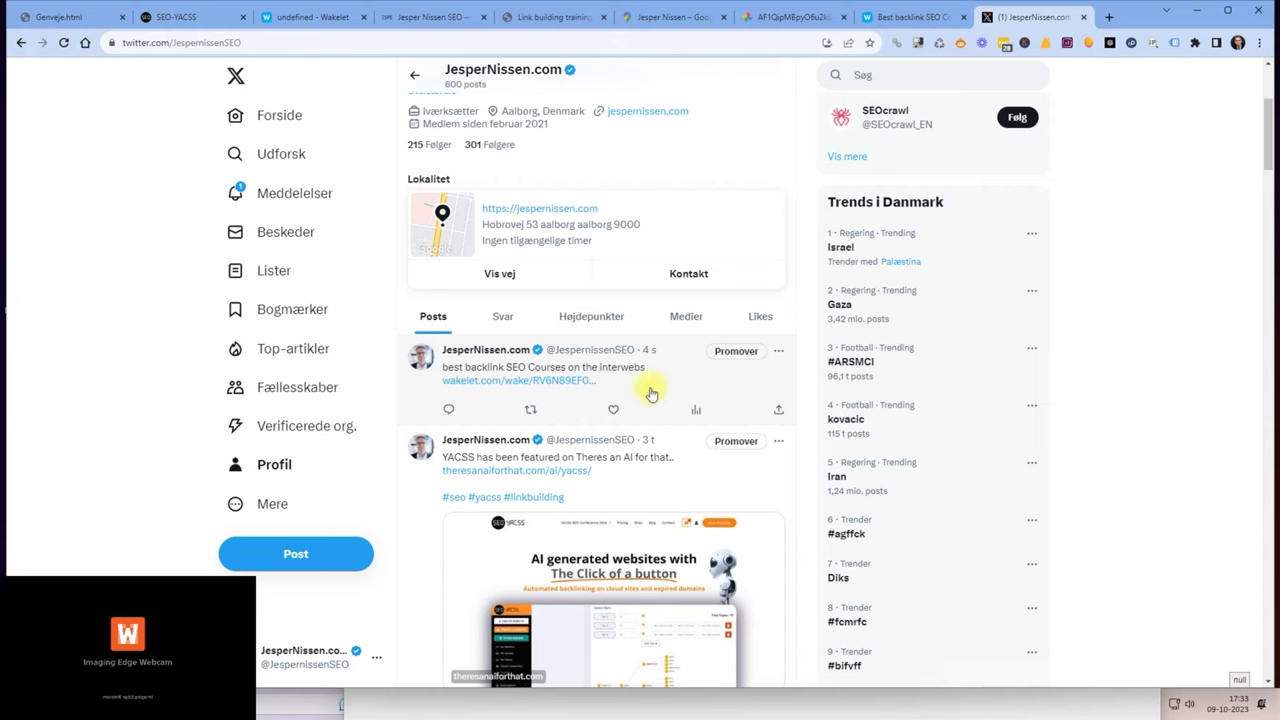
# Return to the published 'Best backlink SEO Courses on the interwebs' collection and close its sharing panel.
pyautogui.click(310, 17)
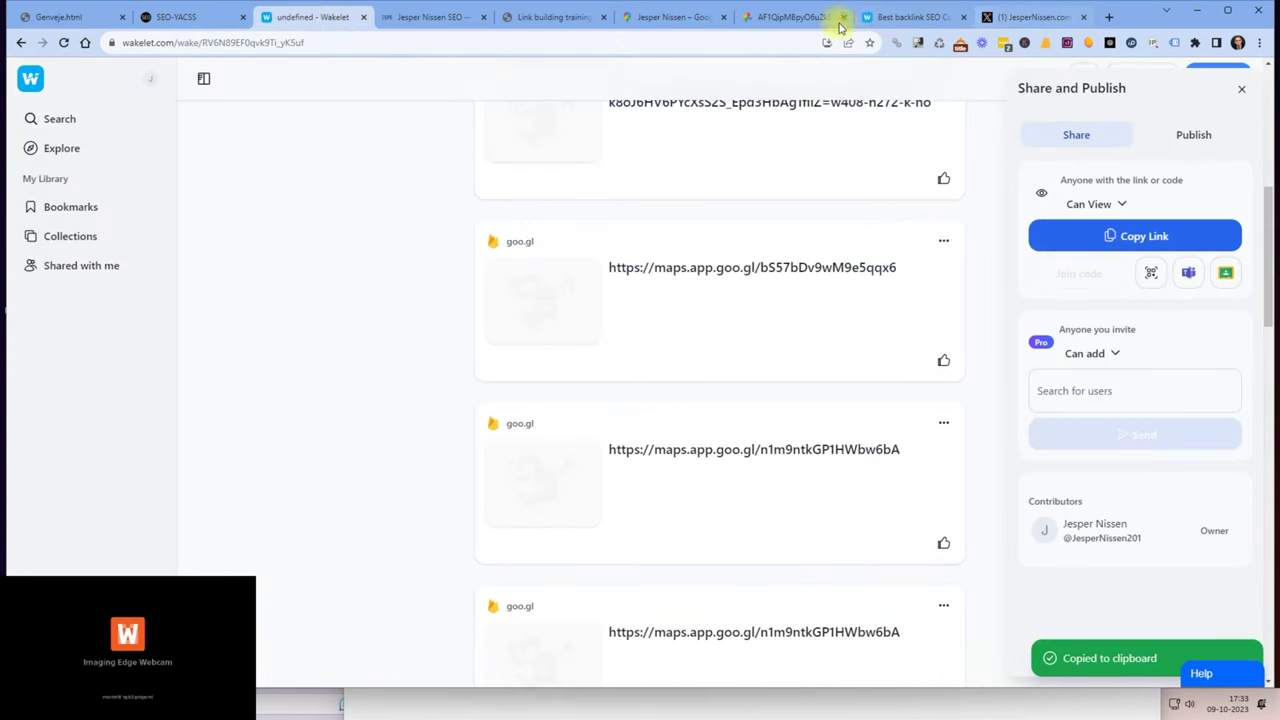
pyautogui.click(868, 20)
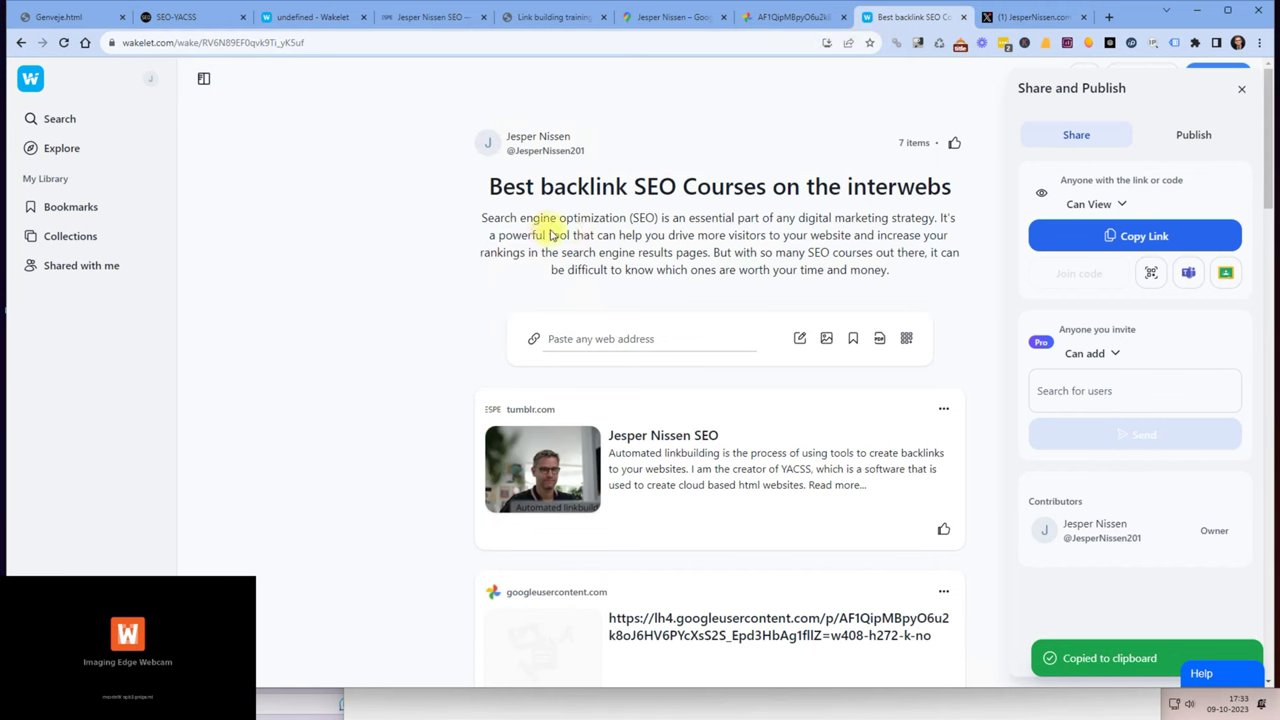
pyautogui.hotkey('alt', 'Tab')
pyautogui.click(287, 205)
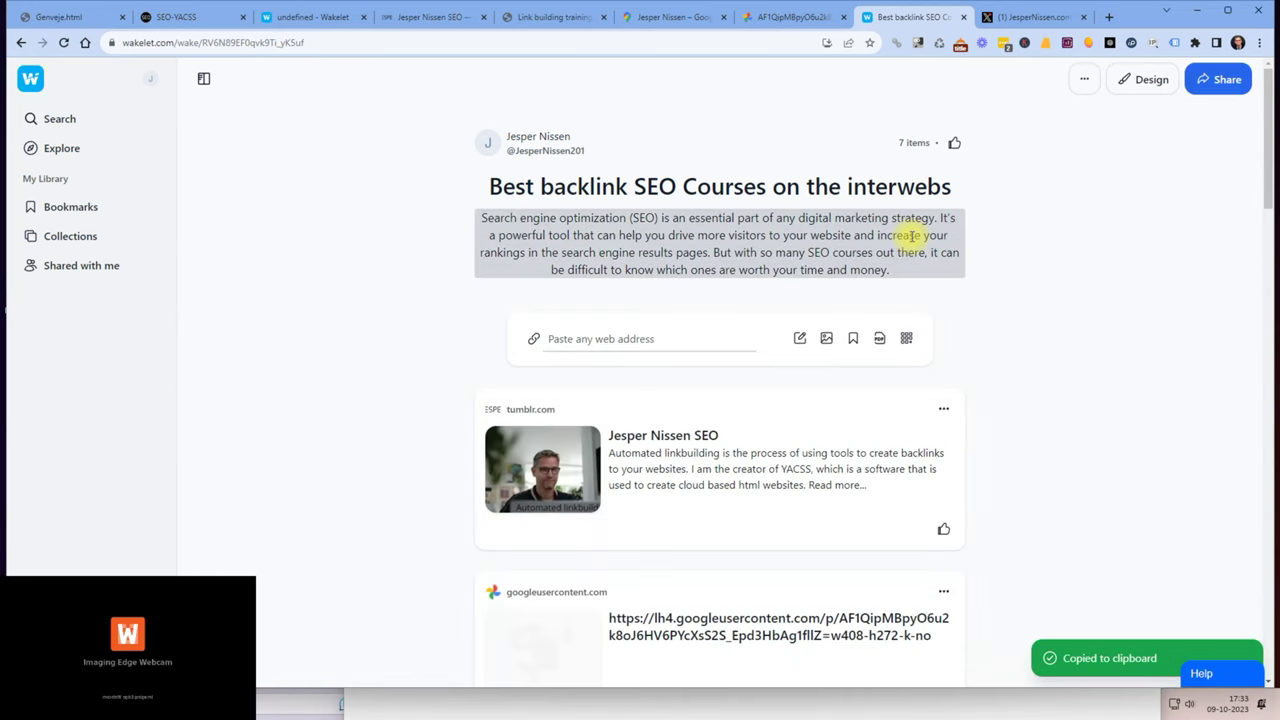